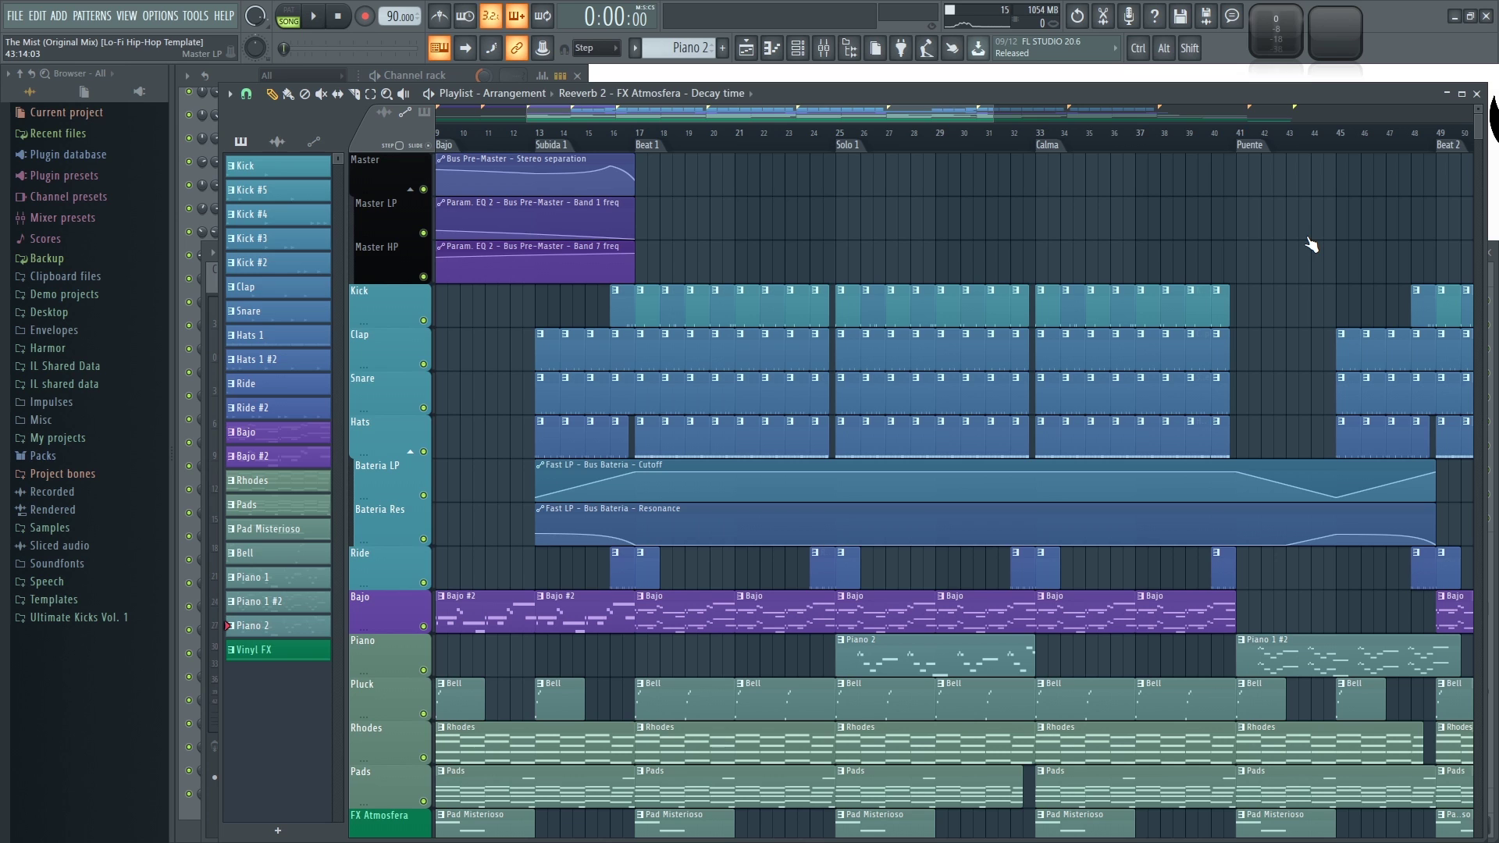
Examine the song's full arrangement in the playlist, from the intro sections through the Final marker.
{"action": "scroll", "coordinate": [1148, 228], "scroll_direction": "down", "scroll_amount": 3}
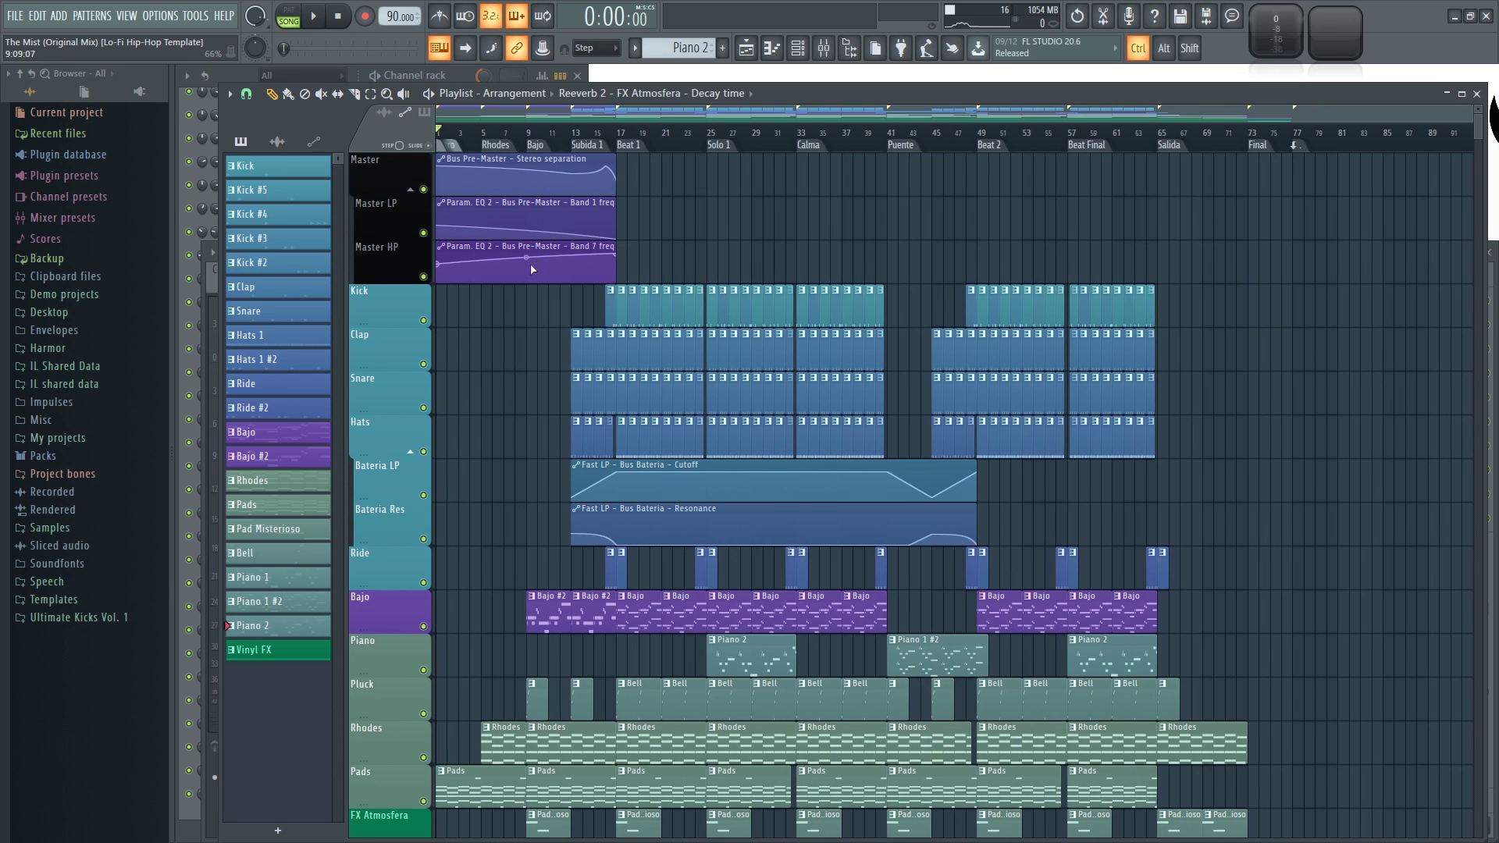
{"action": "scroll", "coordinate": [529, 258], "scroll_direction": "up", "scroll_amount": 3}
{"action": "left_click_drag", "start_coordinate": [589, 115], "coordinate": [547, 115]}
{"action": "scroll", "coordinate": [992, 428], "scroll_direction": "down", "scroll_amount": 7}
{"action": "scroll", "coordinate": [990, 427], "scroll_direction": "up", "scroll_amount": 4}
{"action": "scroll", "coordinate": [990, 427], "scroll_direction": "up", "scroll_amount": 3}
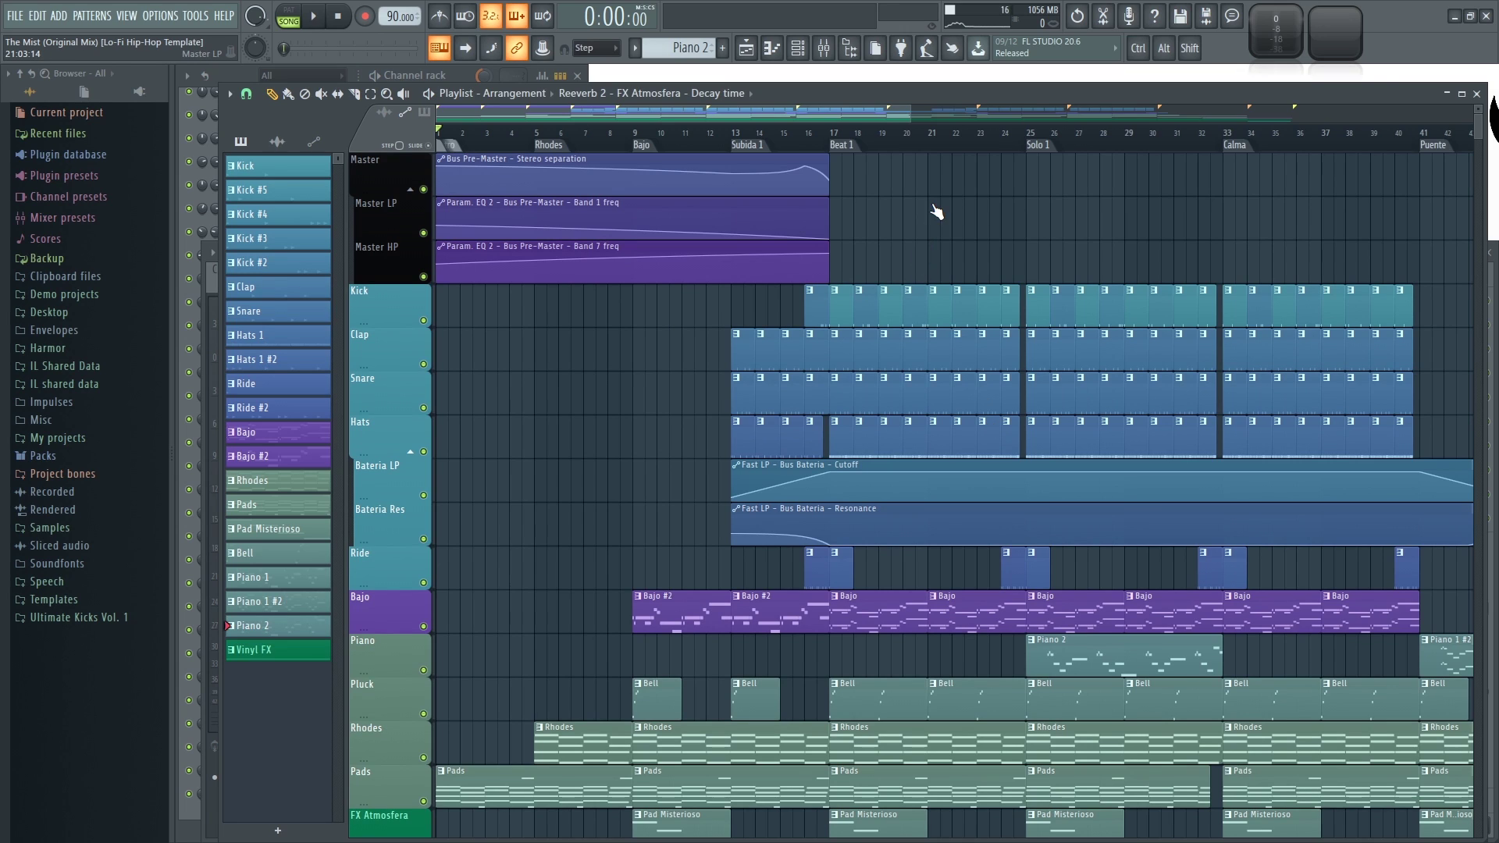
{"action": "scroll", "coordinate": [956, 214], "scroll_direction": "down", "scroll_amount": 1}
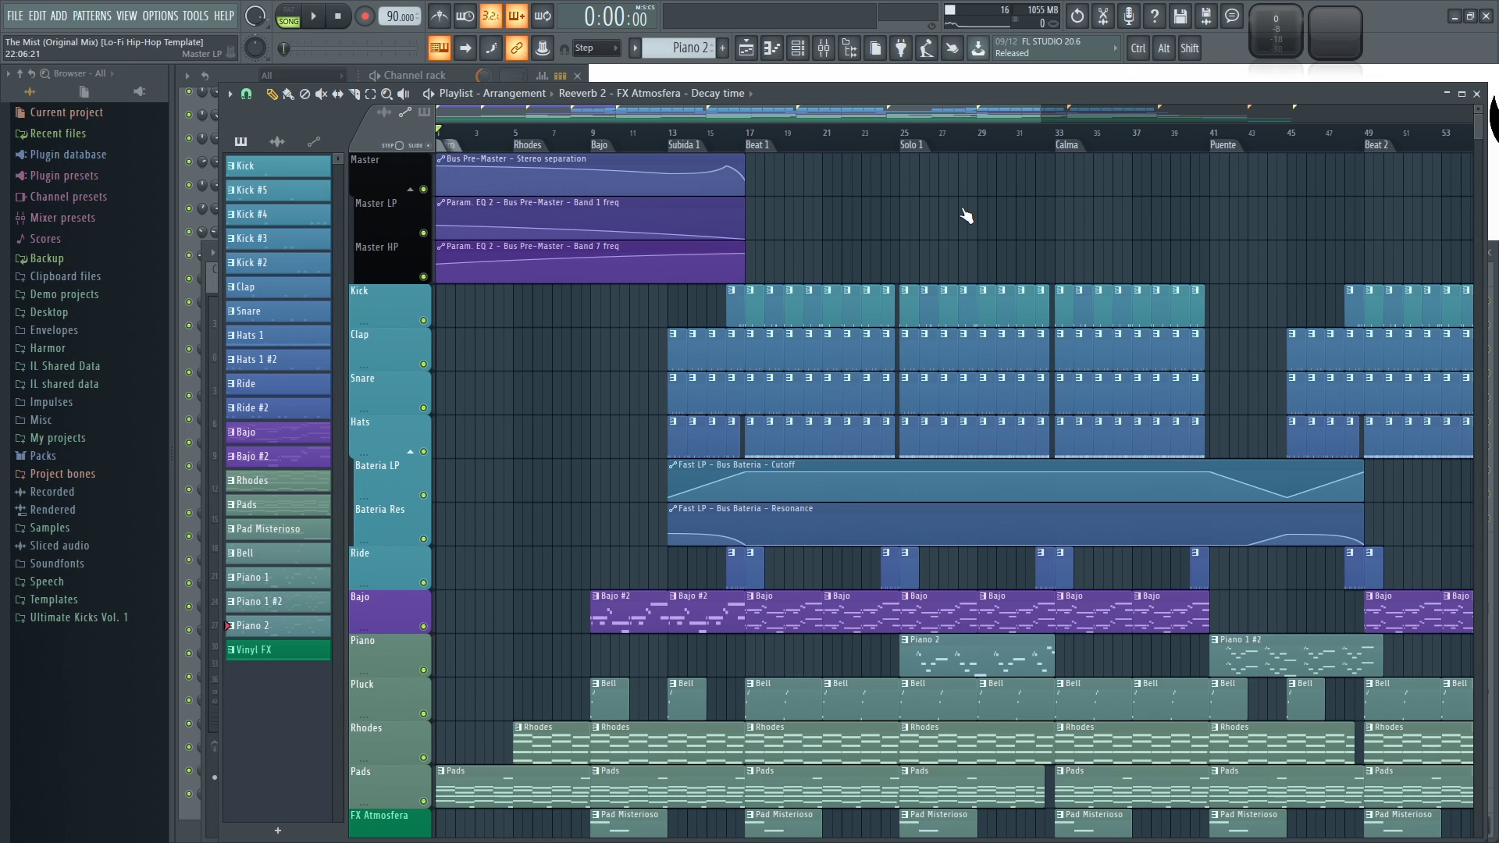
{"action": "scroll", "coordinate": [859, 221], "scroll_direction": "up", "scroll_amount": 3}
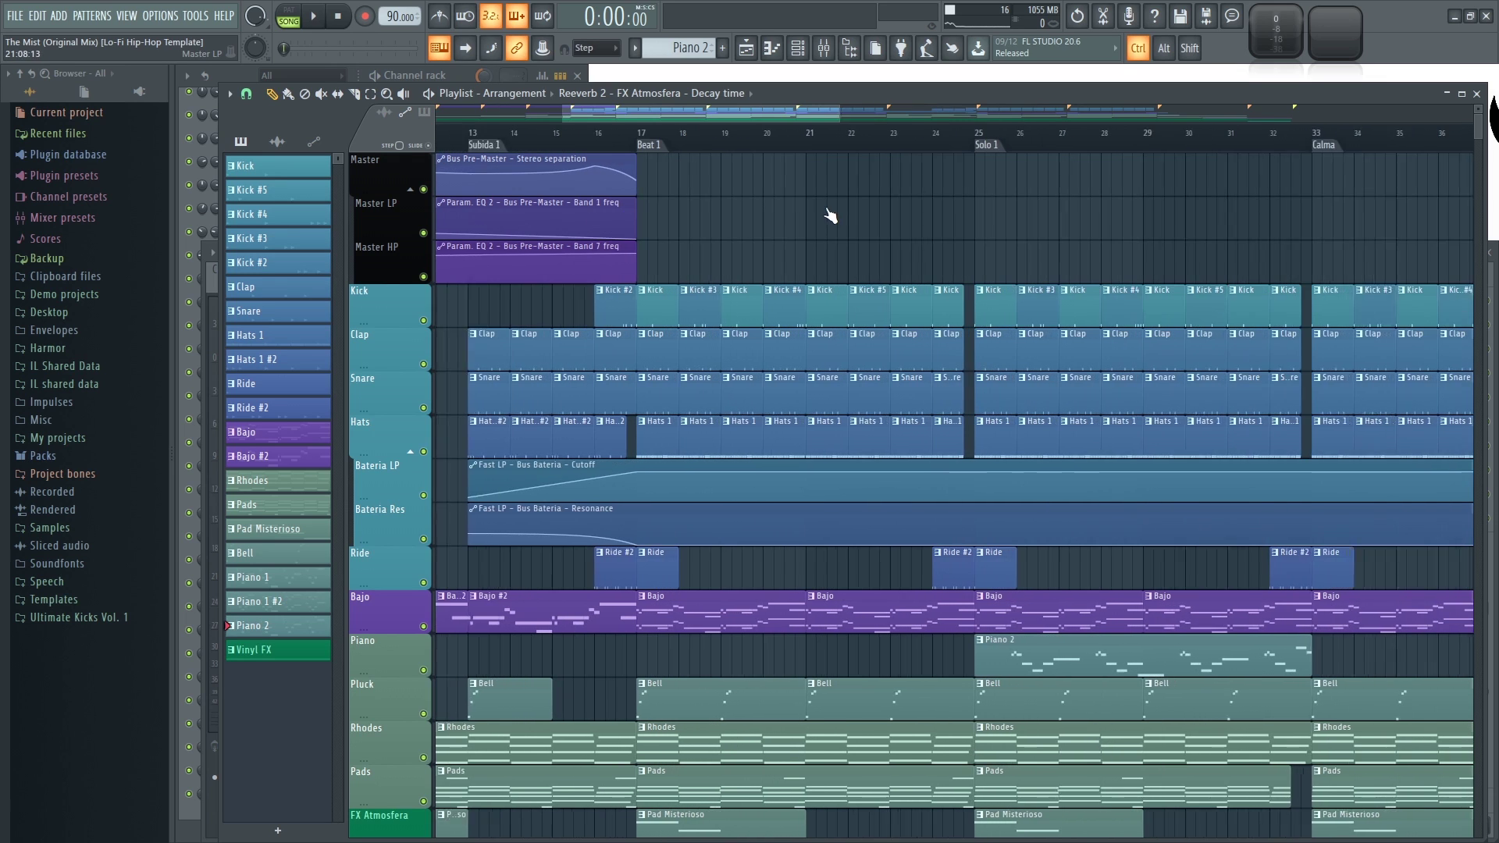
{"action": "mouse_move", "coordinate": [757, 112]}
{"action": "left_mouse_down"}
{"action": "mouse_move", "coordinate": [683, 117]}
{"action": "mouse_move", "coordinate": [784, 117]}
{"action": "left_mouse_up"}
{"action": "scroll", "coordinate": [764, 156], "scroll_direction": "up", "scroll_amount": 1}
{"action": "scroll", "coordinate": [762, 174], "scroll_direction": "down", "scroll_amount": 1}
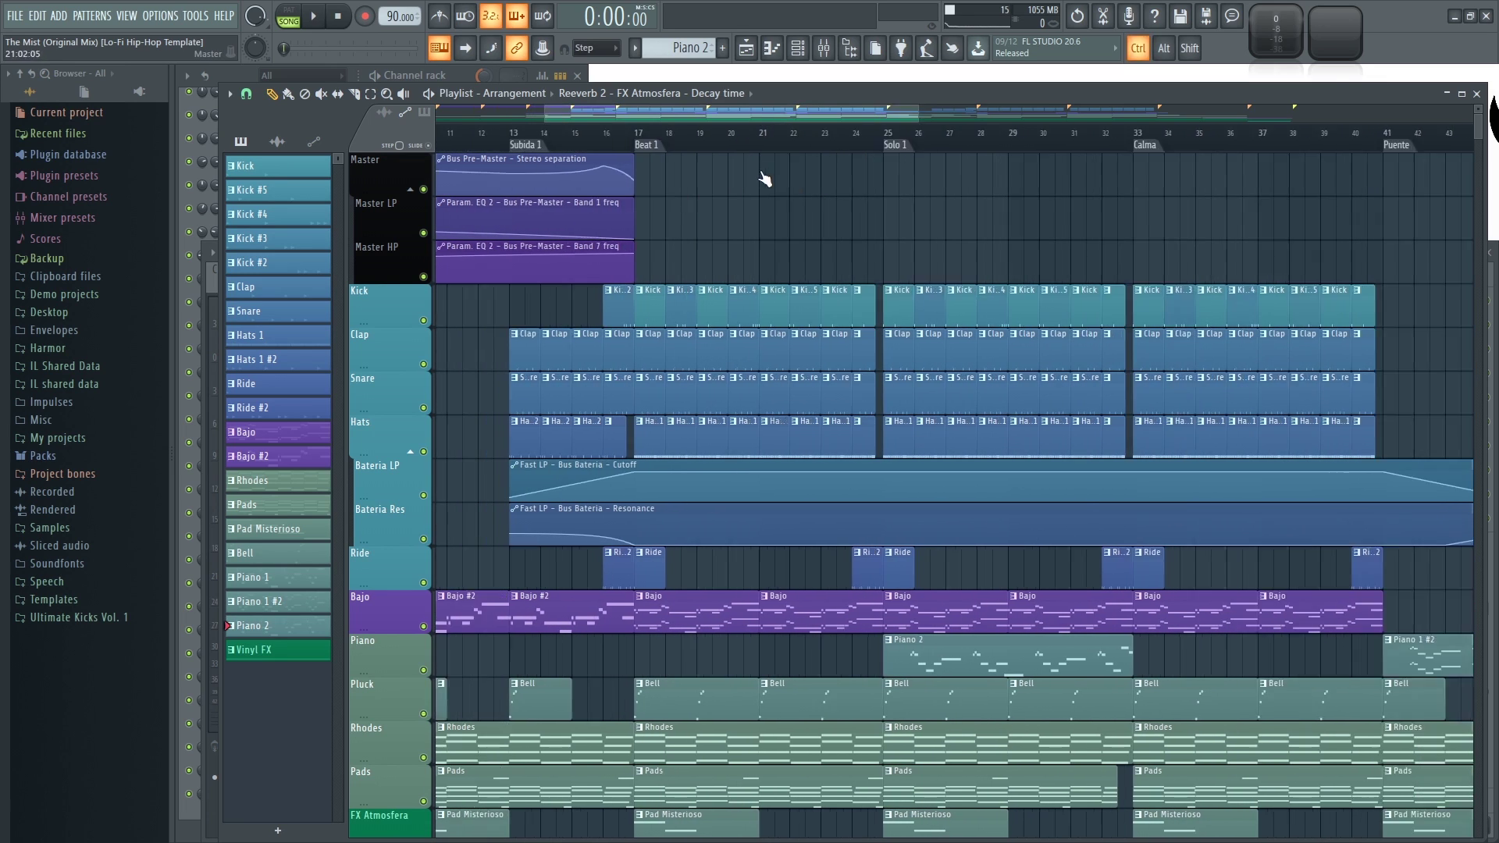
Audition the song from the Beat 1 marker, skipping ahead to Solo 1 and shortly before Calma, and stop playback.
{"action": "left_click", "coordinate": [635, 137]}
{"action": "scroll", "coordinate": [685, 199], "scroll_direction": "up", "scroll_amount": 2}
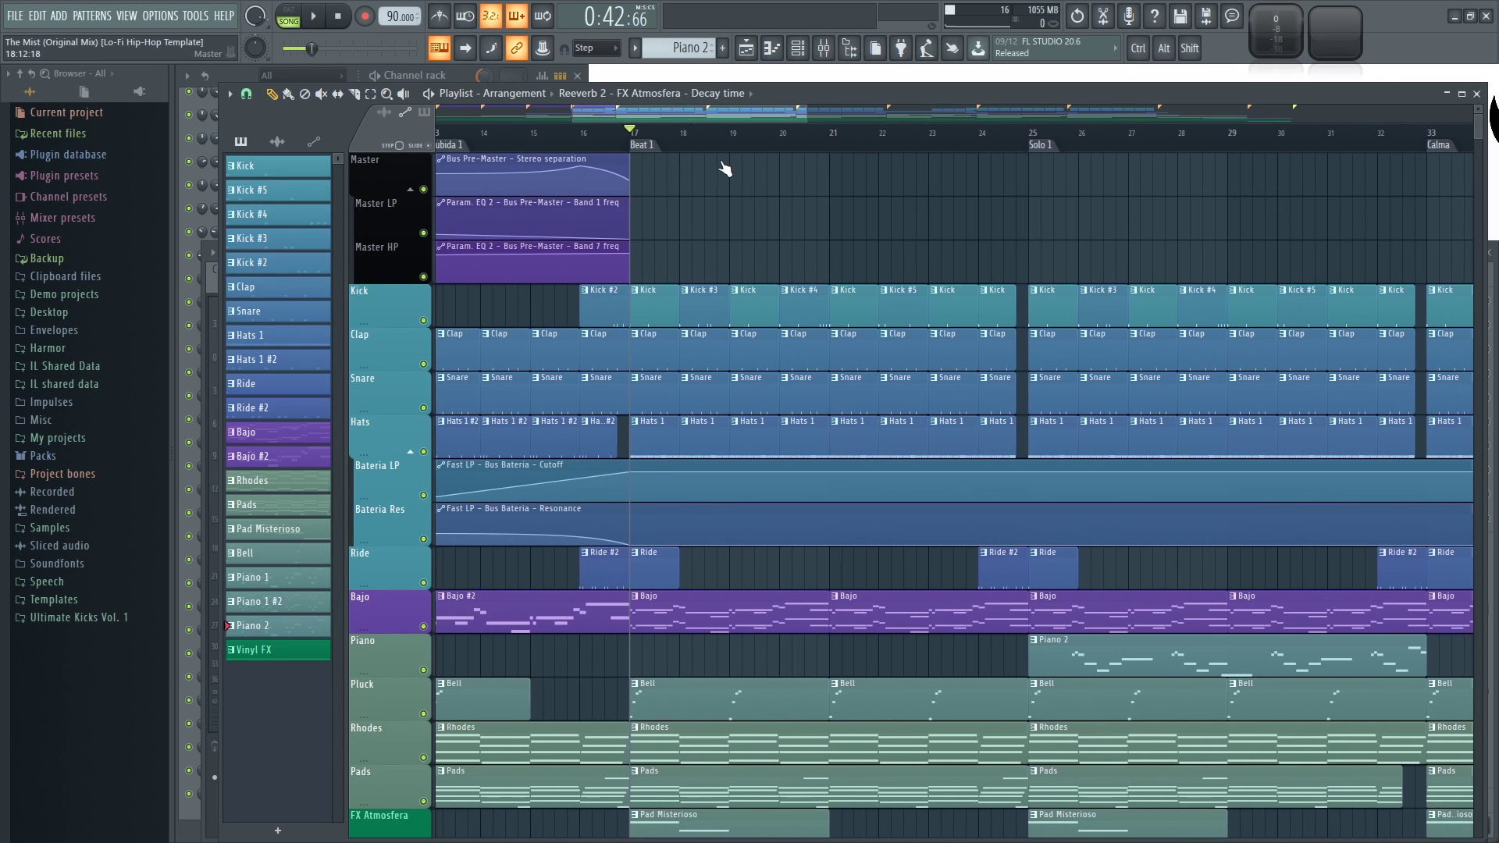
{"action": "key", "text": "space"}
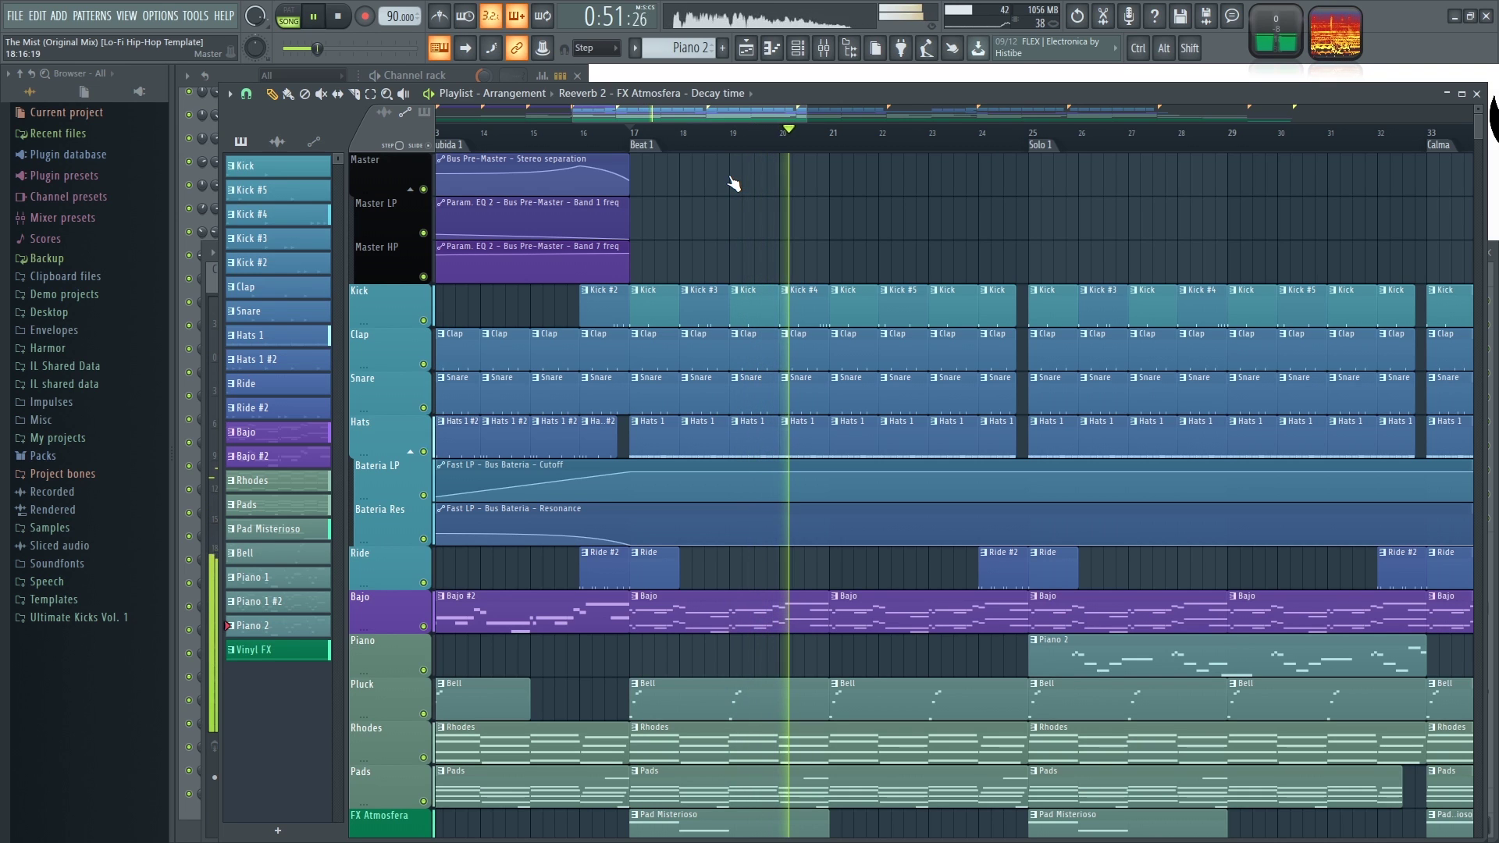
{"action": "left_click", "coordinate": [1036, 135]}
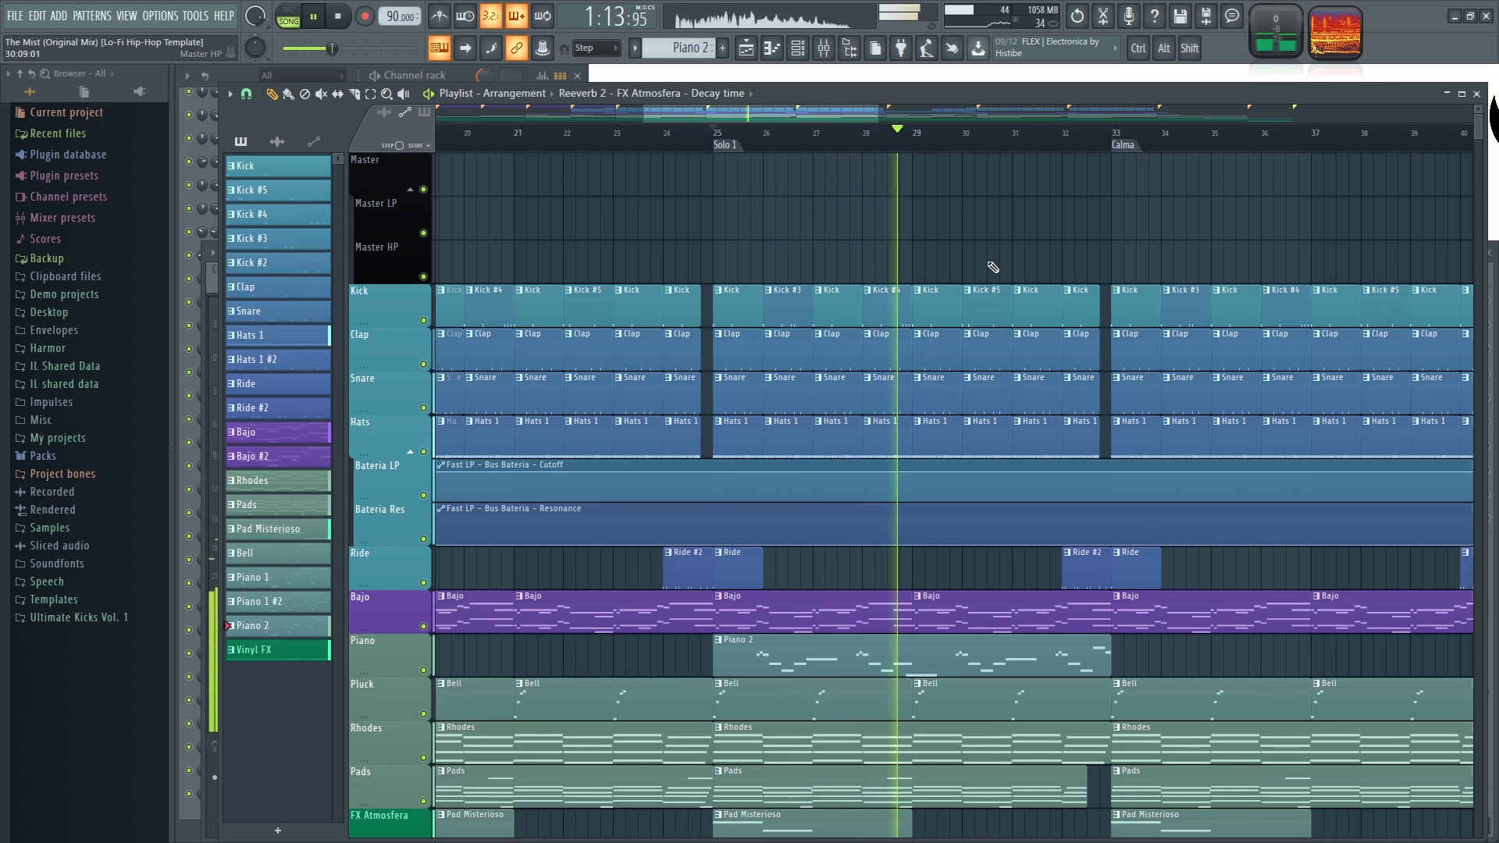
{"action": "left_click", "coordinate": [1070, 134]}
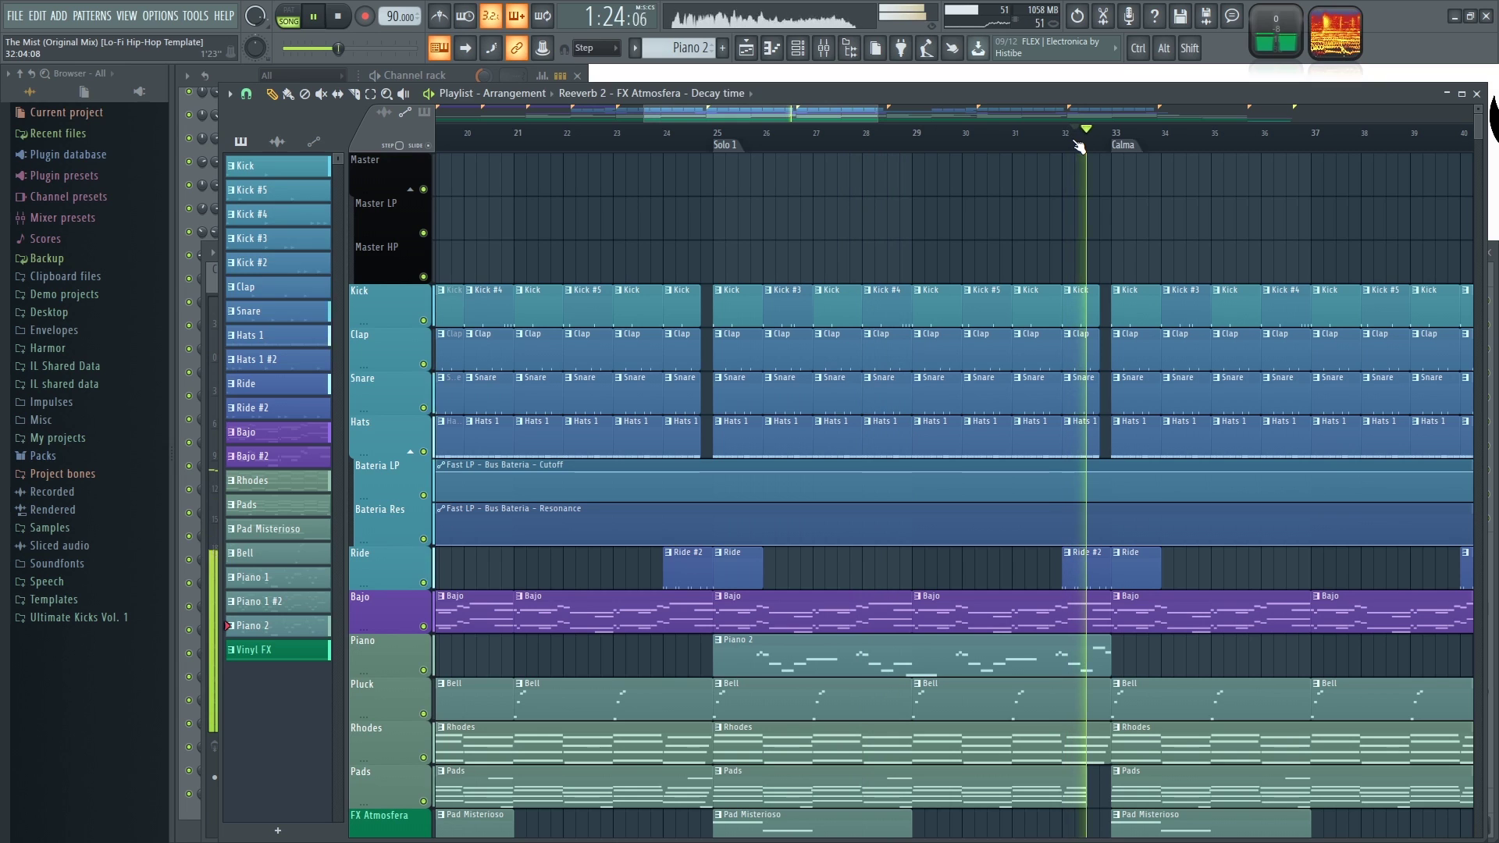
{"action": "left_click", "coordinate": [341, 17]}
{"action": "right_click", "coordinate": [850, 274], "text": "ctrl"}
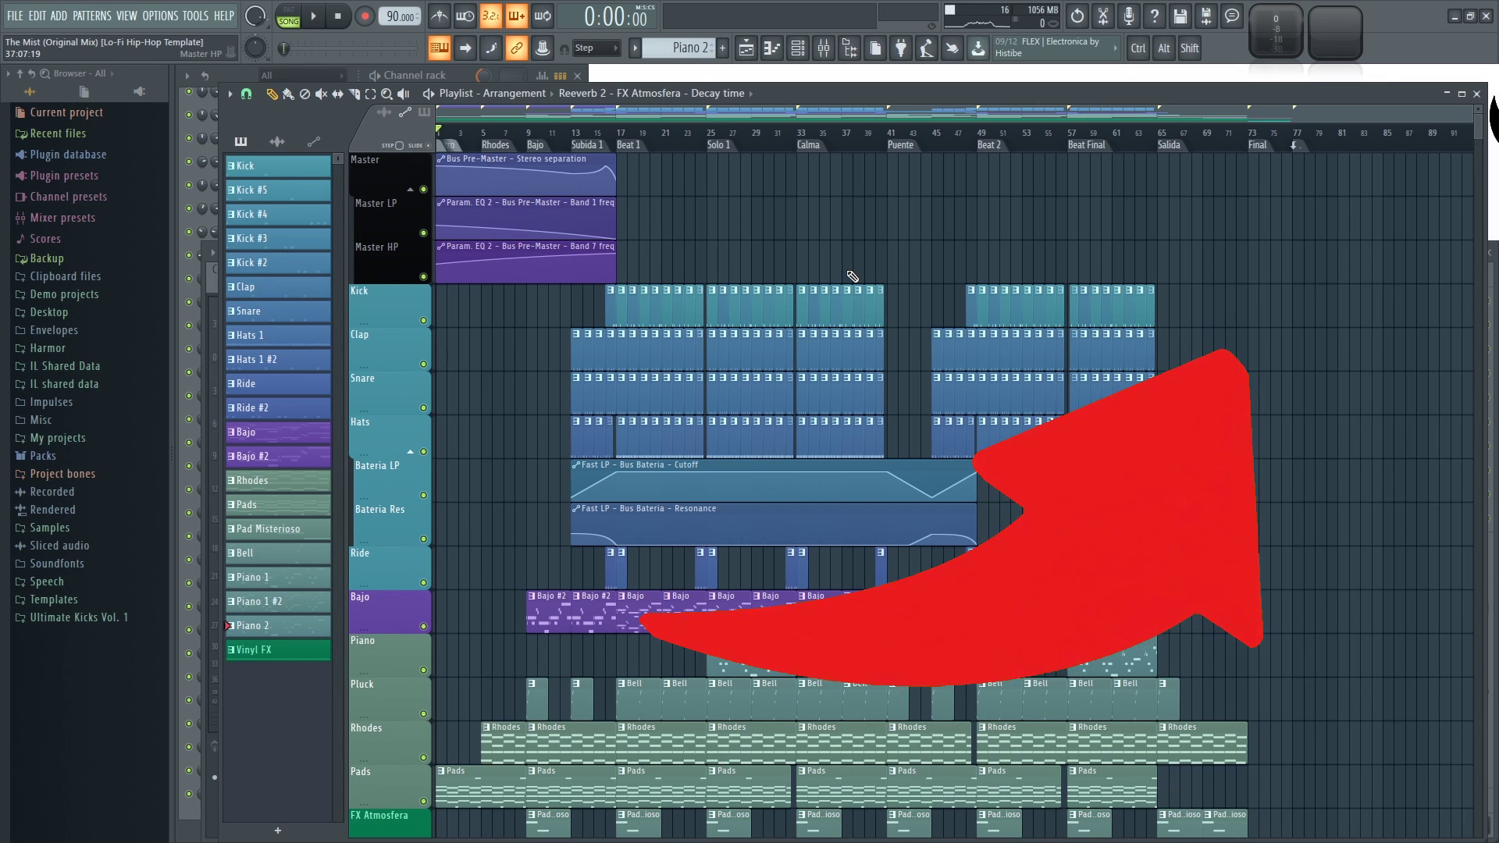
Run the Prepare for performance mode macro on the project and accept its changes.
{"action": "scroll", "coordinate": [717, 191], "scroll_direction": "up", "scroll_amount": 3}
{"action": "left_click_drag", "start_coordinate": [645, 115], "coordinate": [456, 141]}
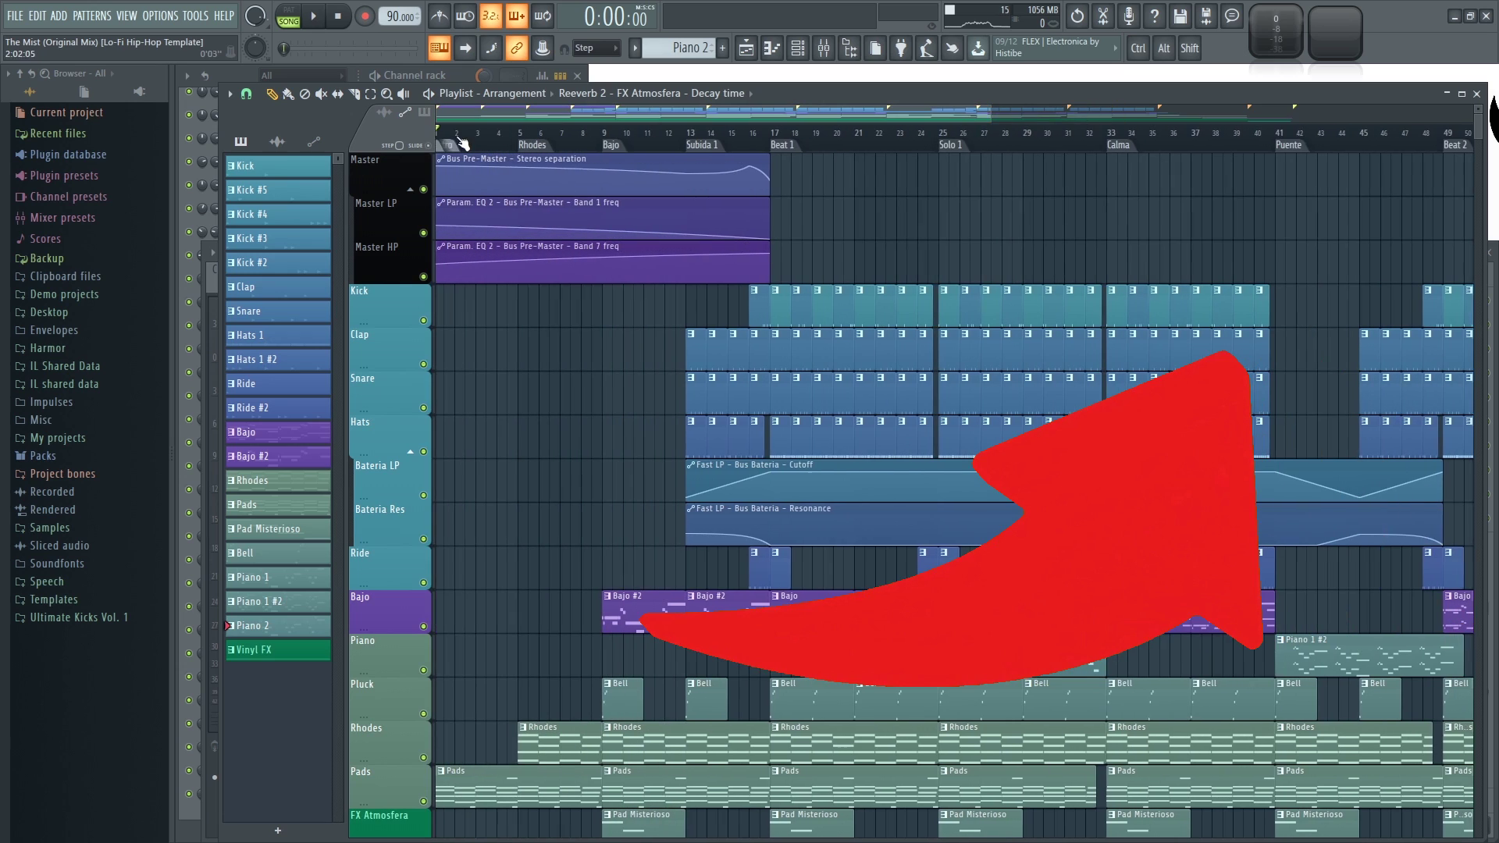
{"action": "left_click", "coordinate": [195, 15]}
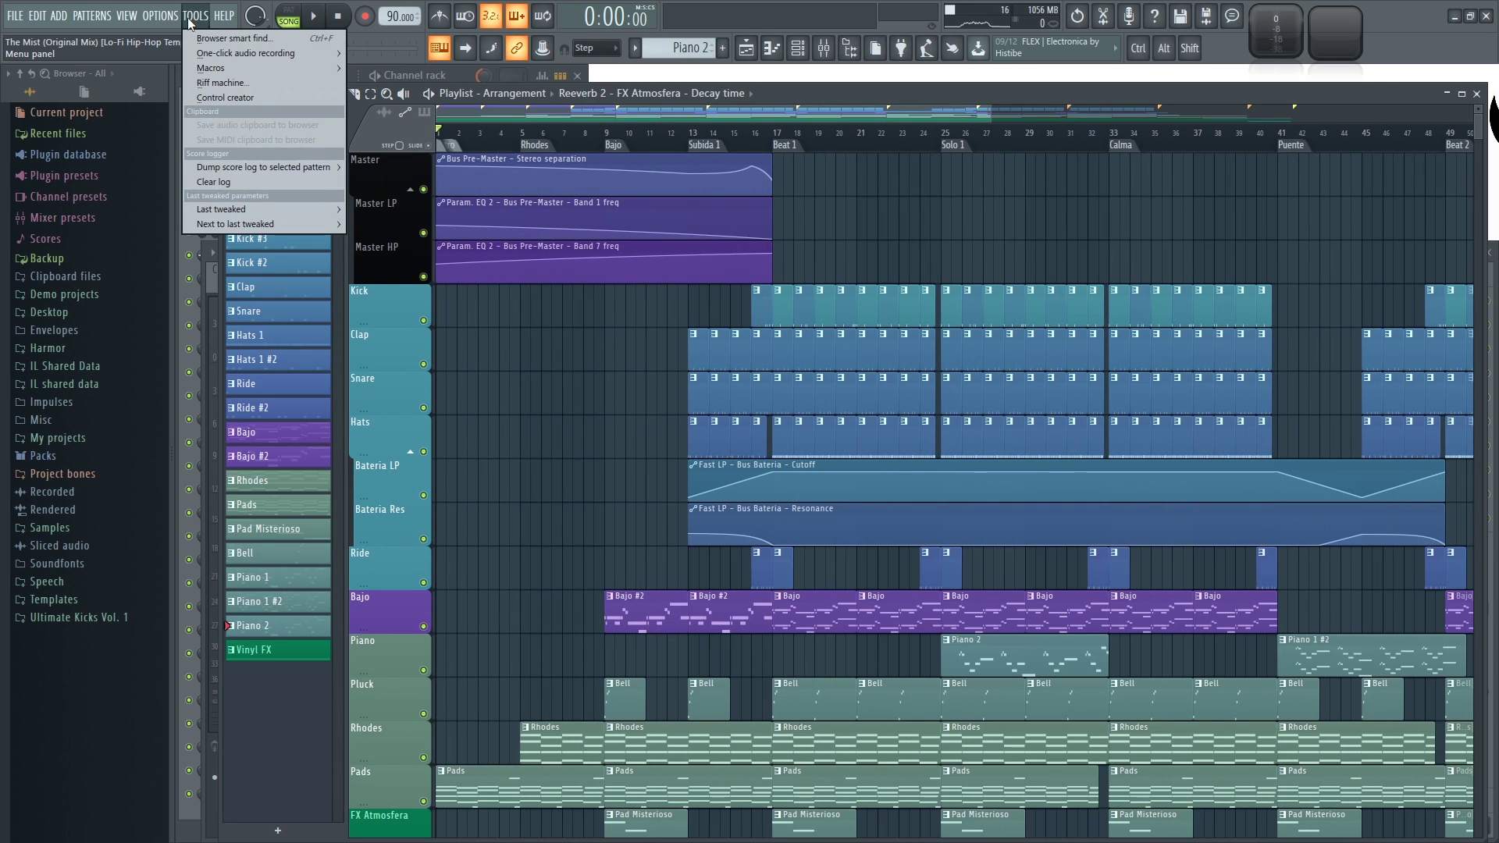
{"action": "mouse_move", "coordinate": [224, 72]}
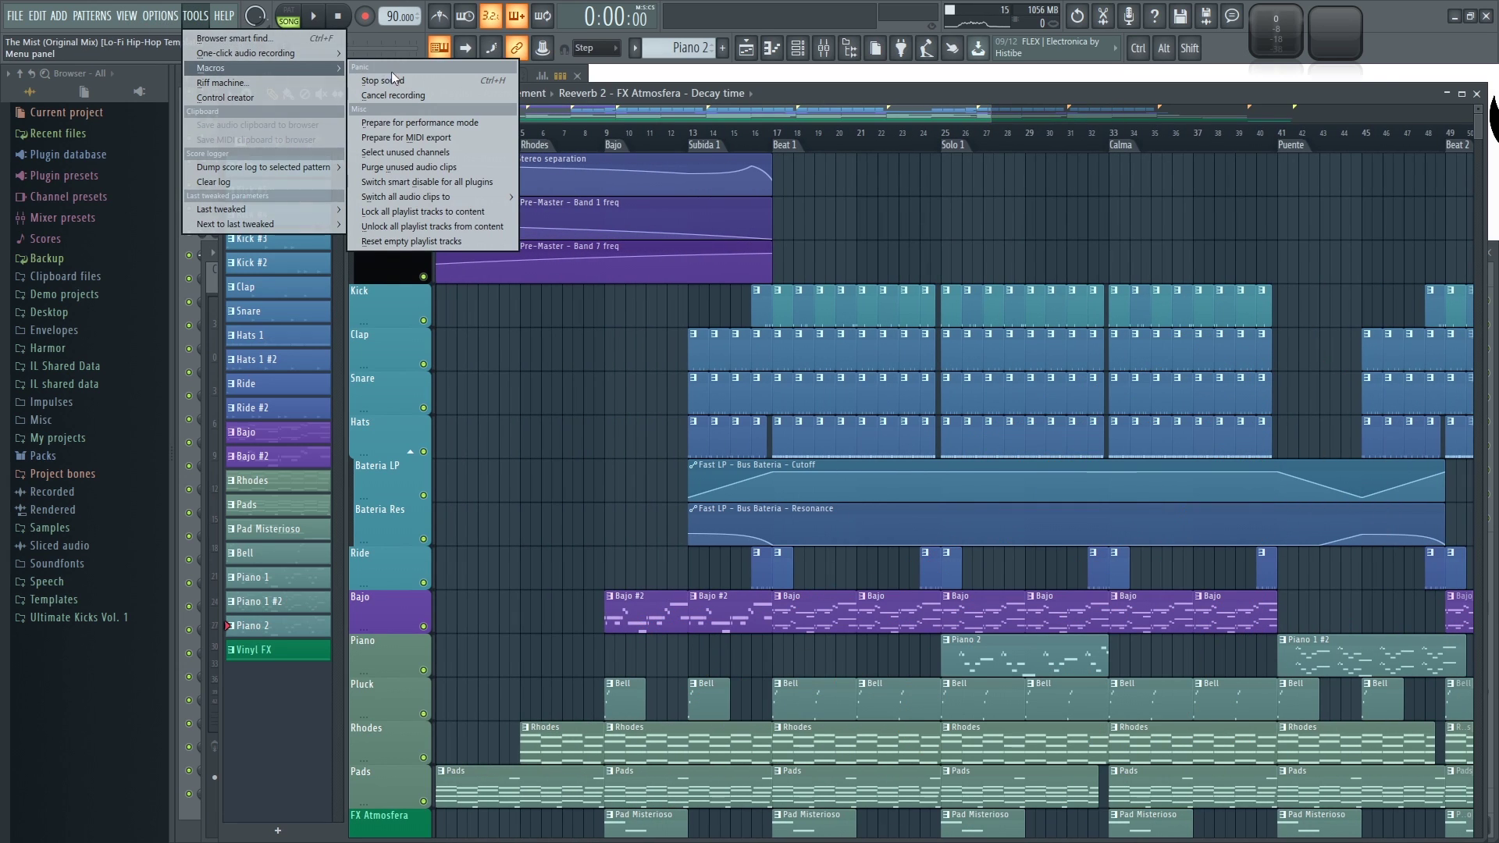
{"action": "left_click", "coordinate": [491, 124]}
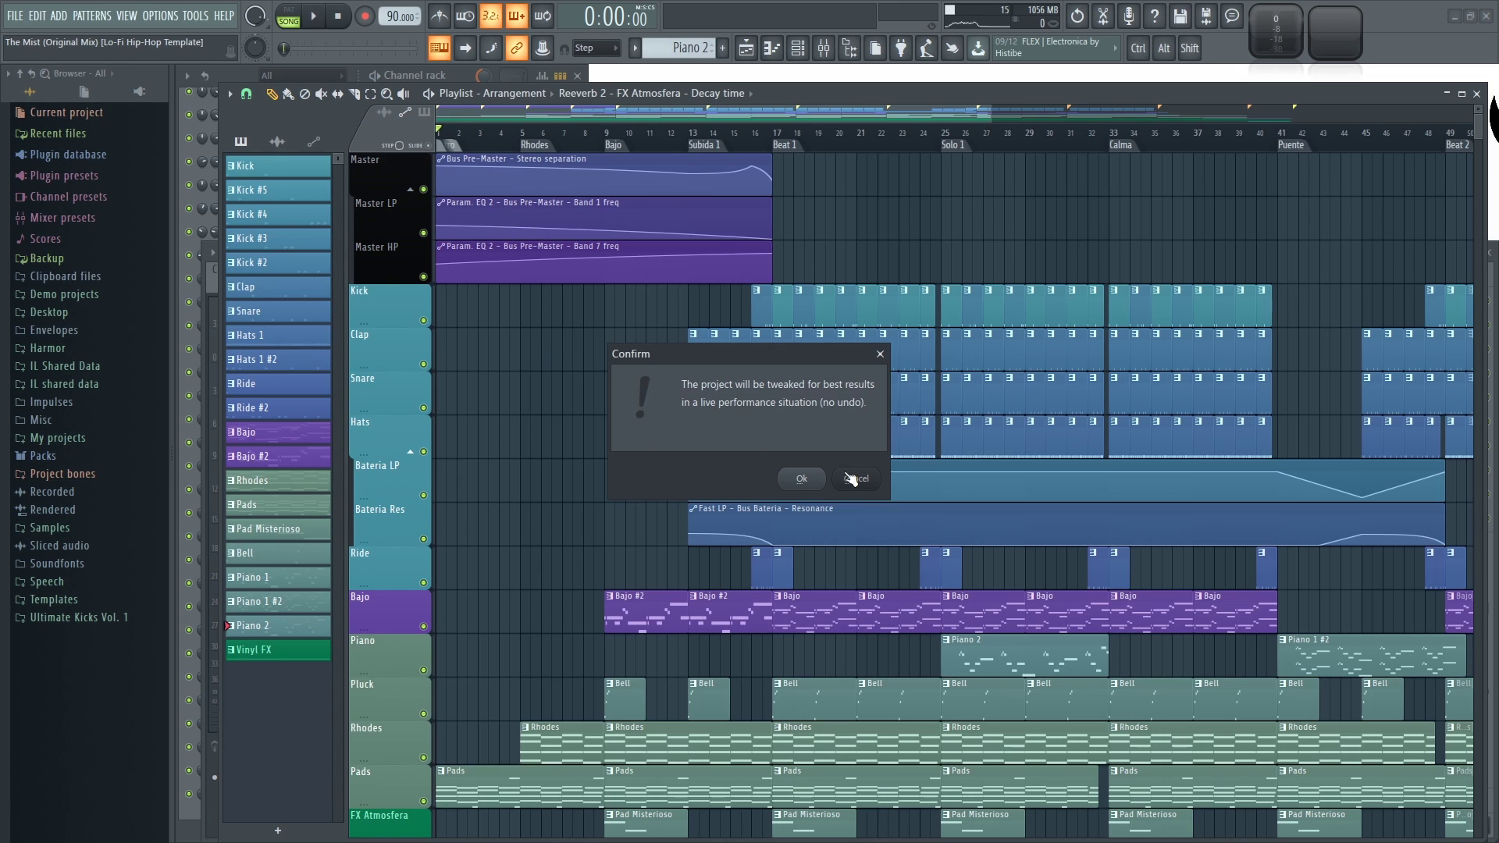
{"action": "left_click", "coordinate": [802, 479]}
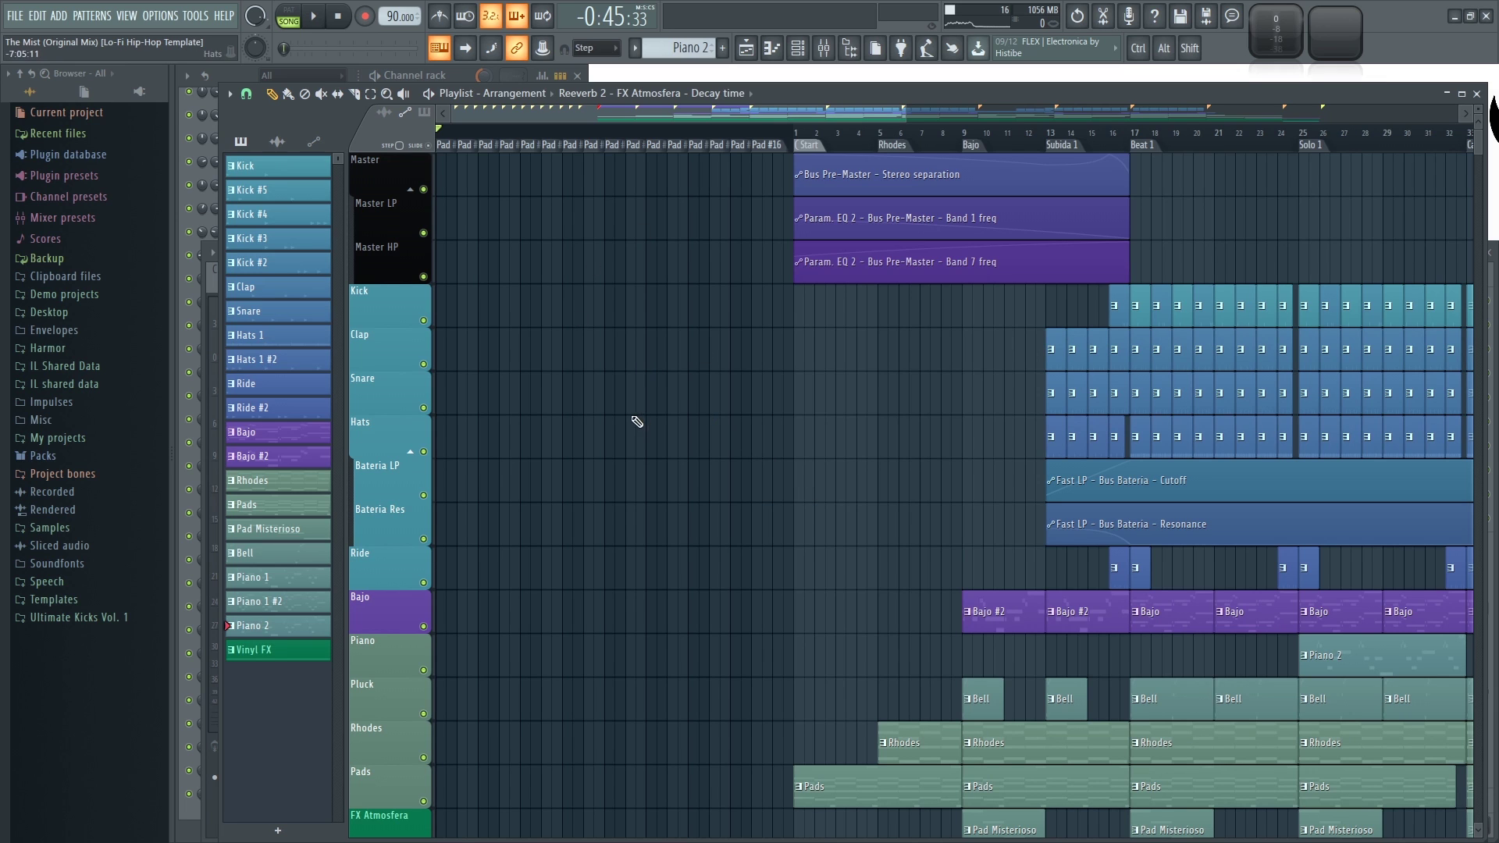
Examine the Pad #1 to Pad #16 zone located before the Start marker in the playlist.
{"action": "scroll", "coordinate": [683, 402], "scroll_direction": "down", "scroll_amount": 2}
{"action": "scroll", "coordinate": [679, 403], "scroll_direction": "down", "scroll_amount": 1}
{"action": "scroll", "coordinate": [676, 401], "scroll_direction": "up", "scroll_amount": 4}
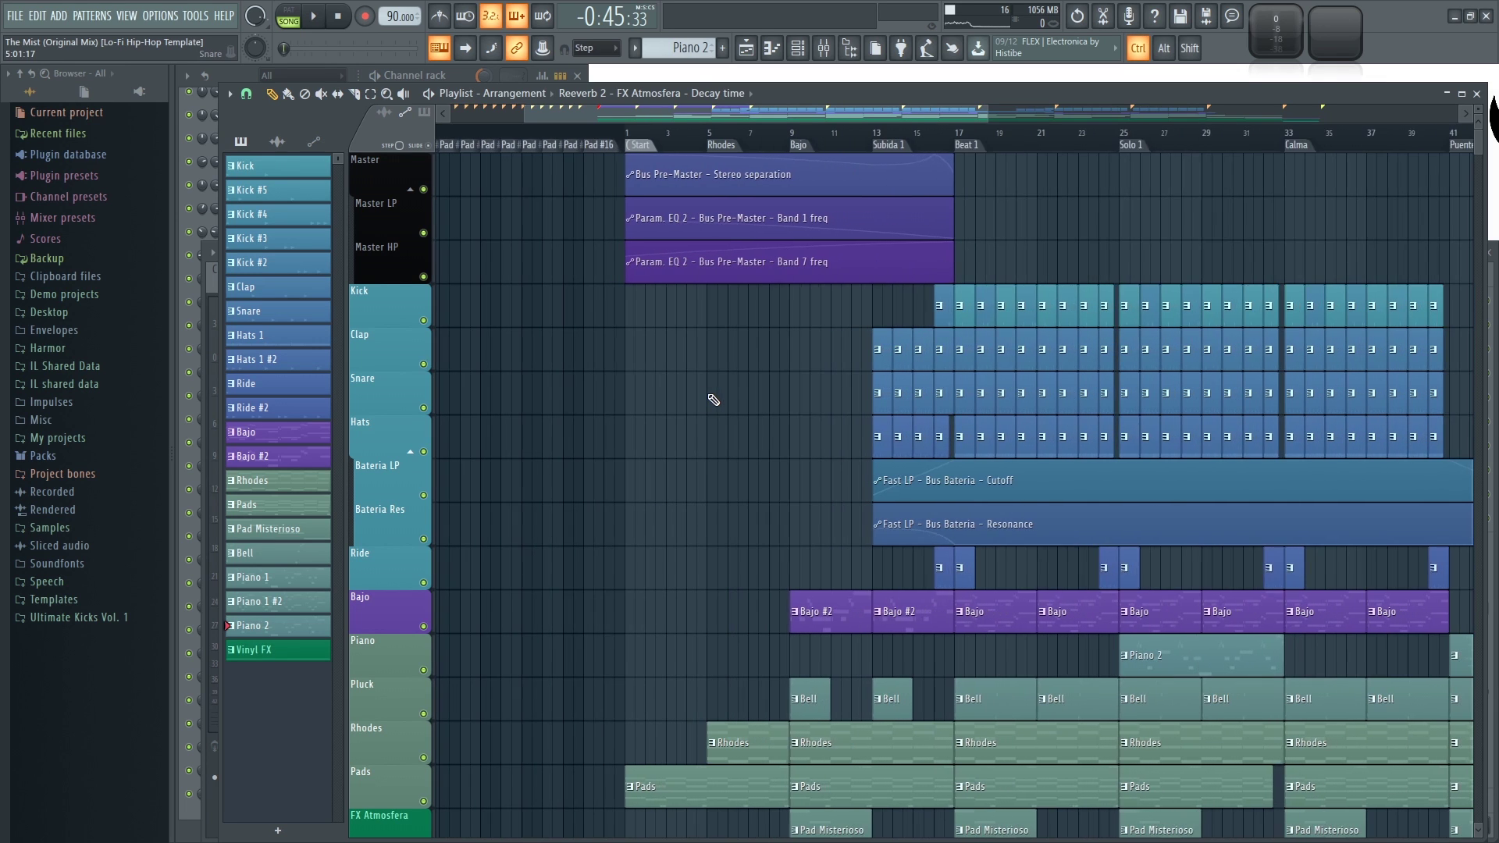
{"action": "scroll", "coordinate": [500, 345], "scroll_direction": "up", "scroll_amount": 2}
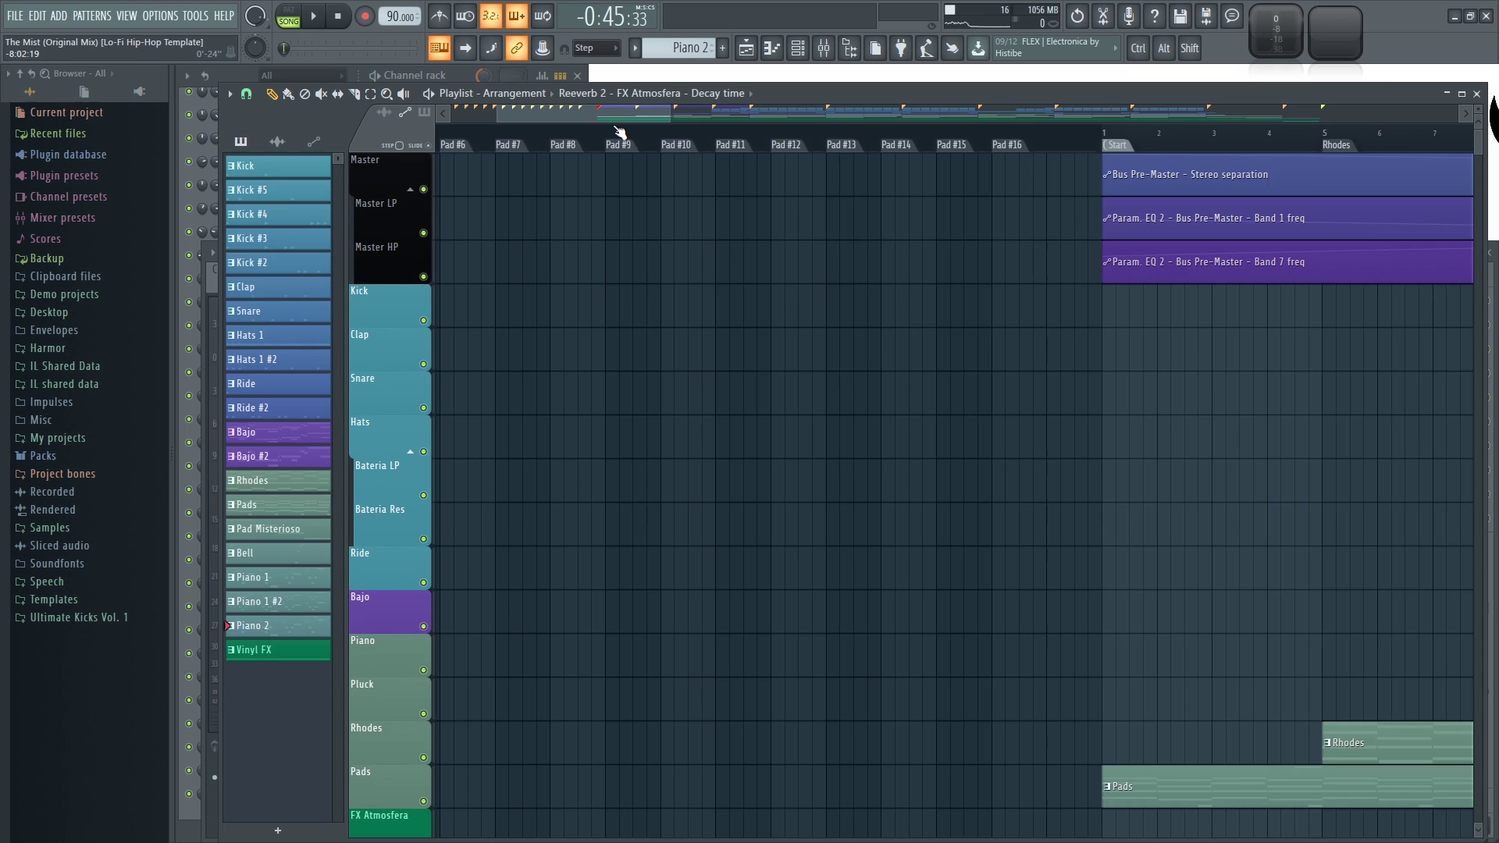
{"action": "left_click_drag", "start_coordinate": [611, 121], "coordinate": [507, 147]}
{"action": "scroll", "coordinate": [523, 158], "scroll_direction": "down", "scroll_amount": 4}
{"action": "scroll", "coordinate": [500, 117], "scroll_direction": "up", "scroll_amount": 3}
{"action": "scroll", "coordinate": [702, 214], "scroll_direction": "up", "scroll_amount": 1}
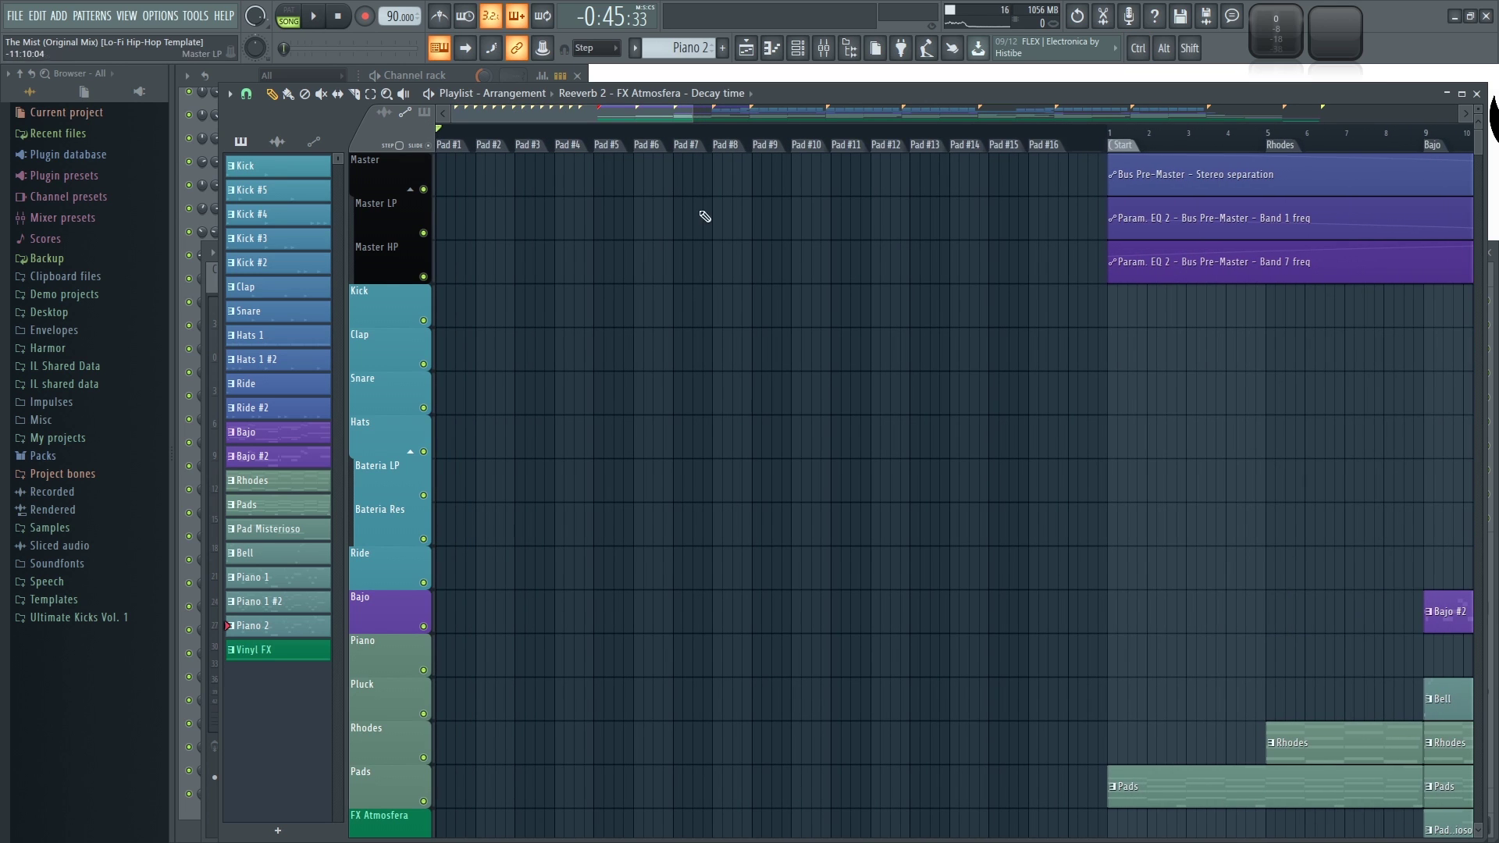
{"action": "scroll", "coordinate": [1037, 228], "scroll_direction": "down", "scroll_amount": 3}
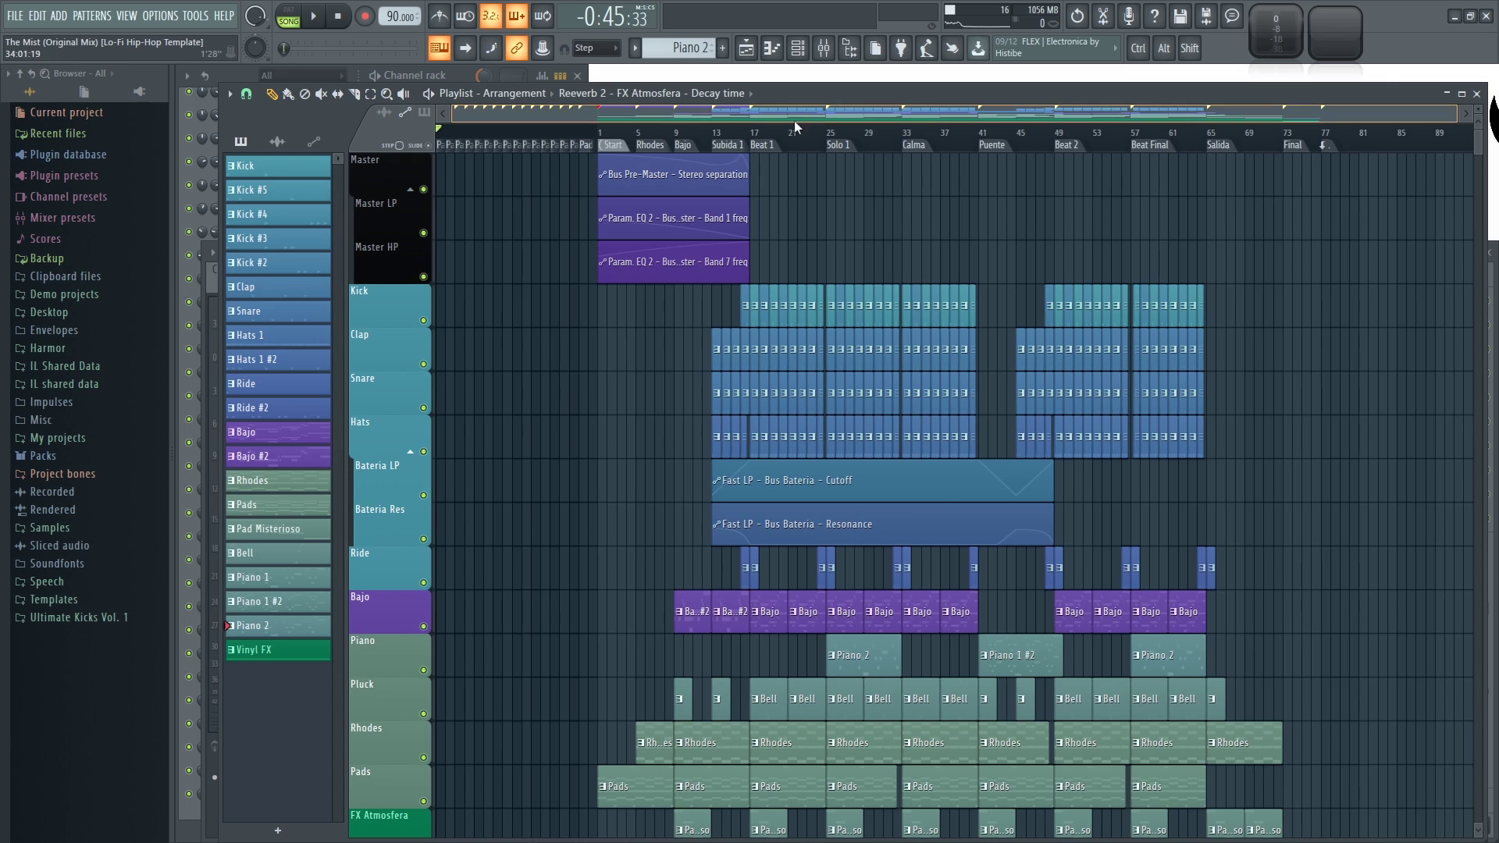
{"action": "scroll", "coordinate": [485, 200], "scroll_direction": "up", "scroll_amount": 4}
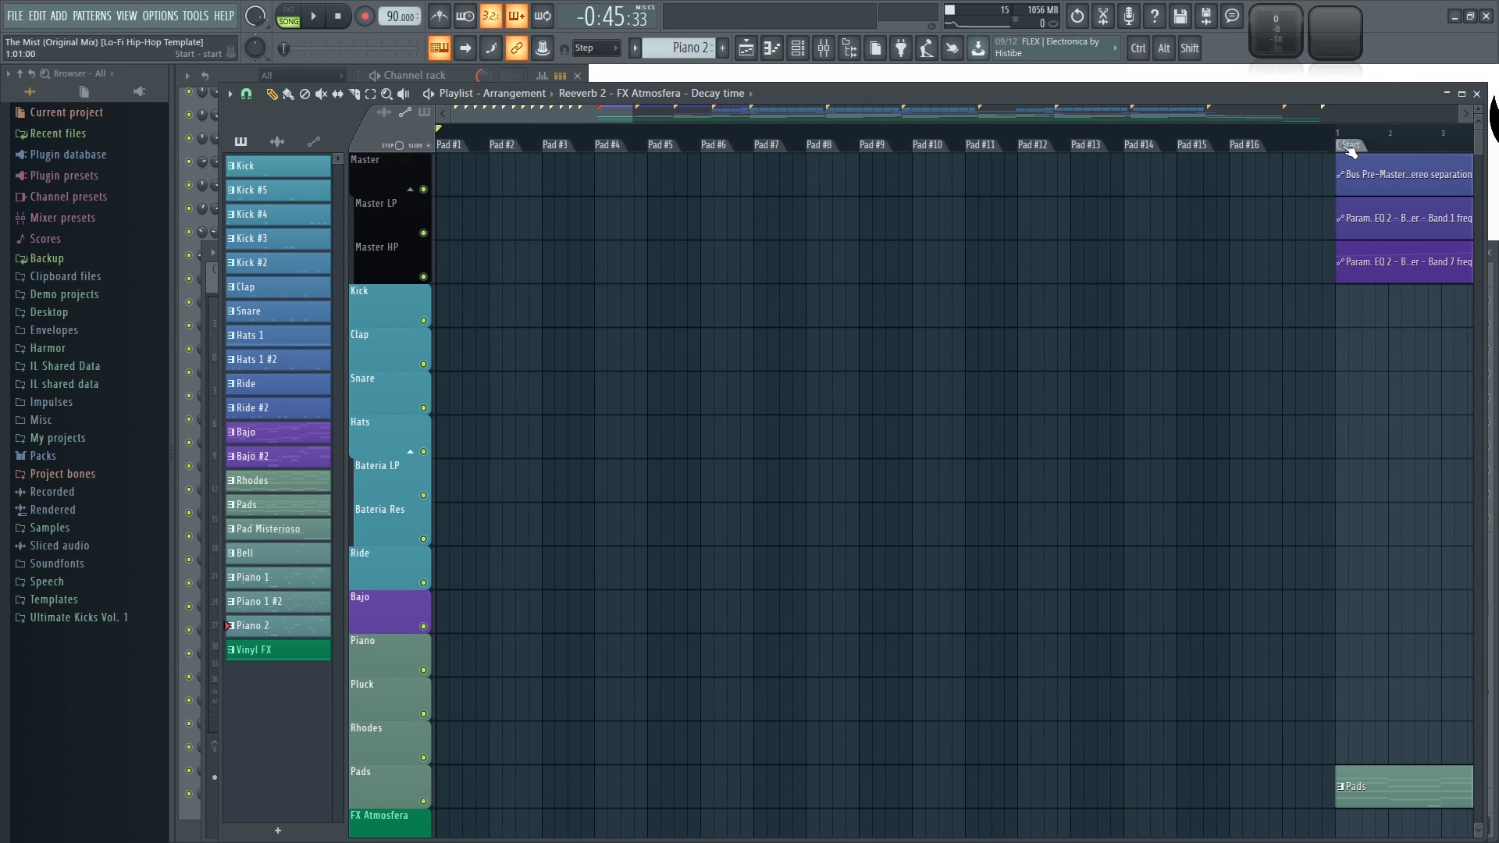
Check the Performance mode setting in the playlist options.
{"action": "left_click_drag", "start_coordinate": [578, 100], "coordinate": [510, 111]}
{"action": "left_click_drag", "start_coordinate": [786, 98], "coordinate": [864, 90]}
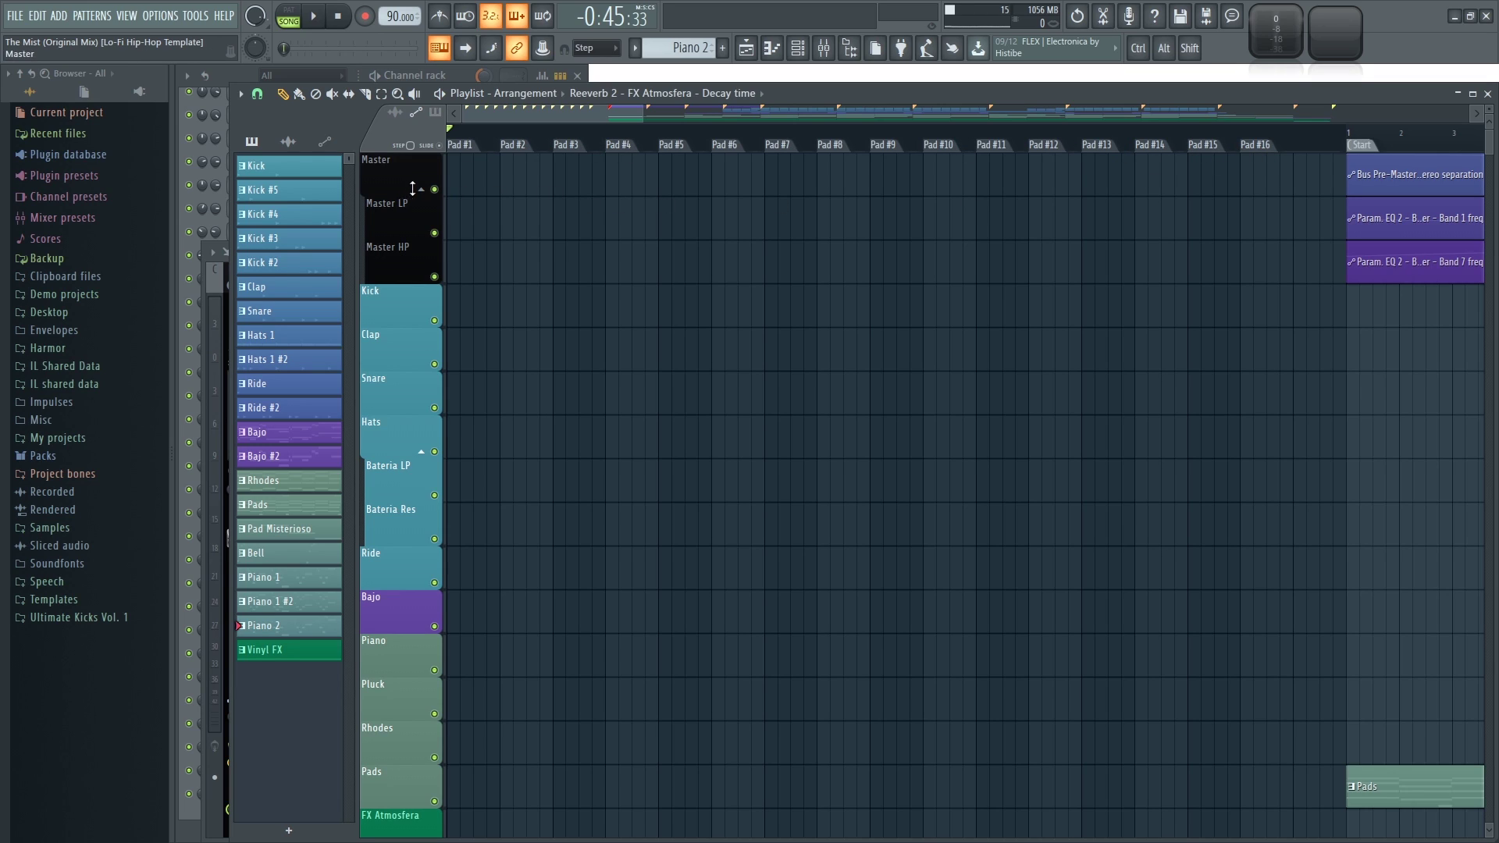
{"action": "left_click", "coordinate": [240, 94]}
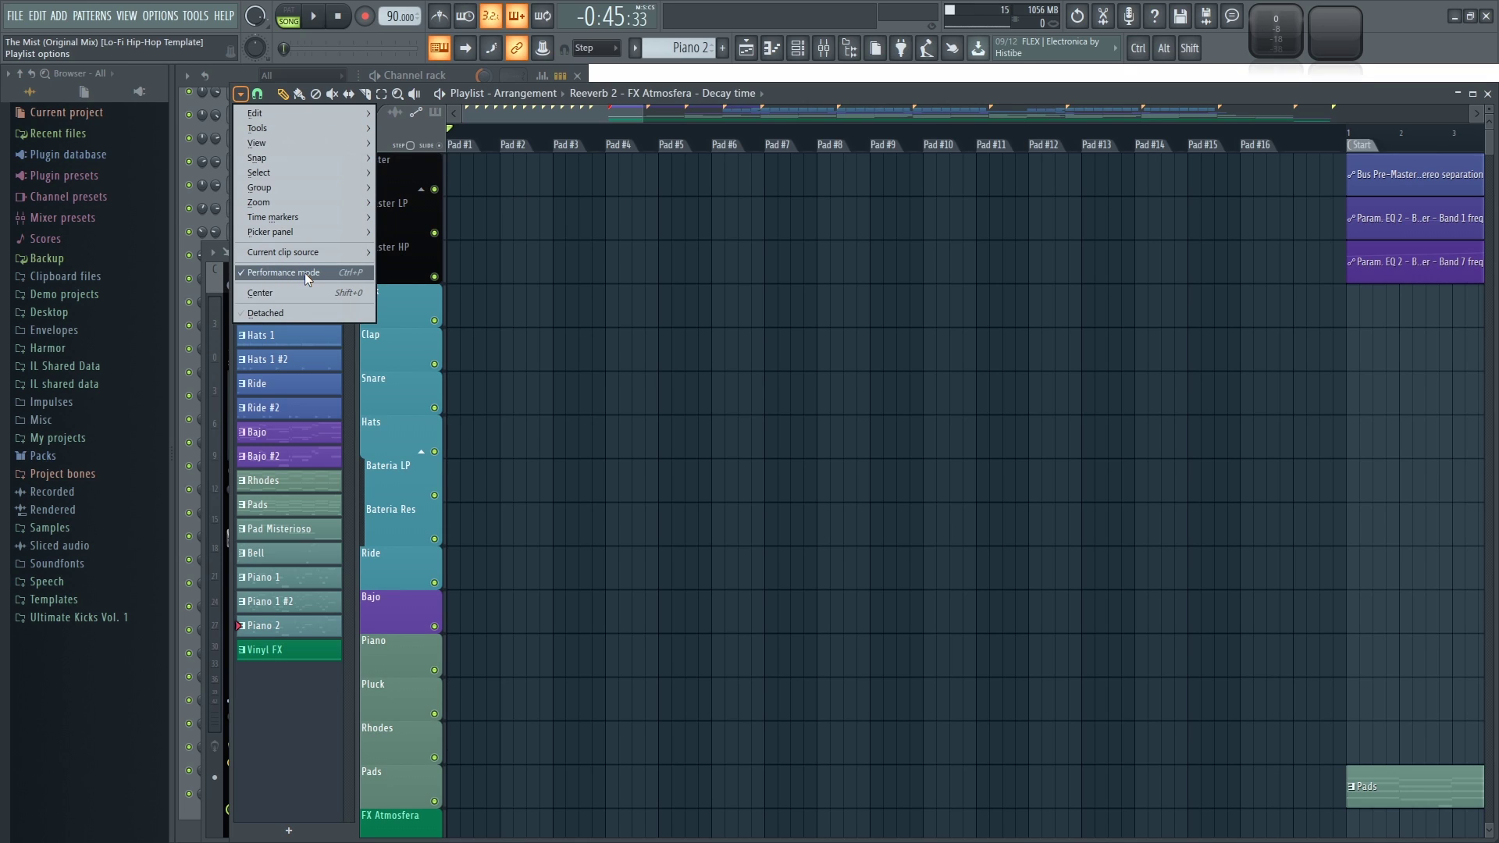
{"action": "left_click", "coordinate": [580, 258]}
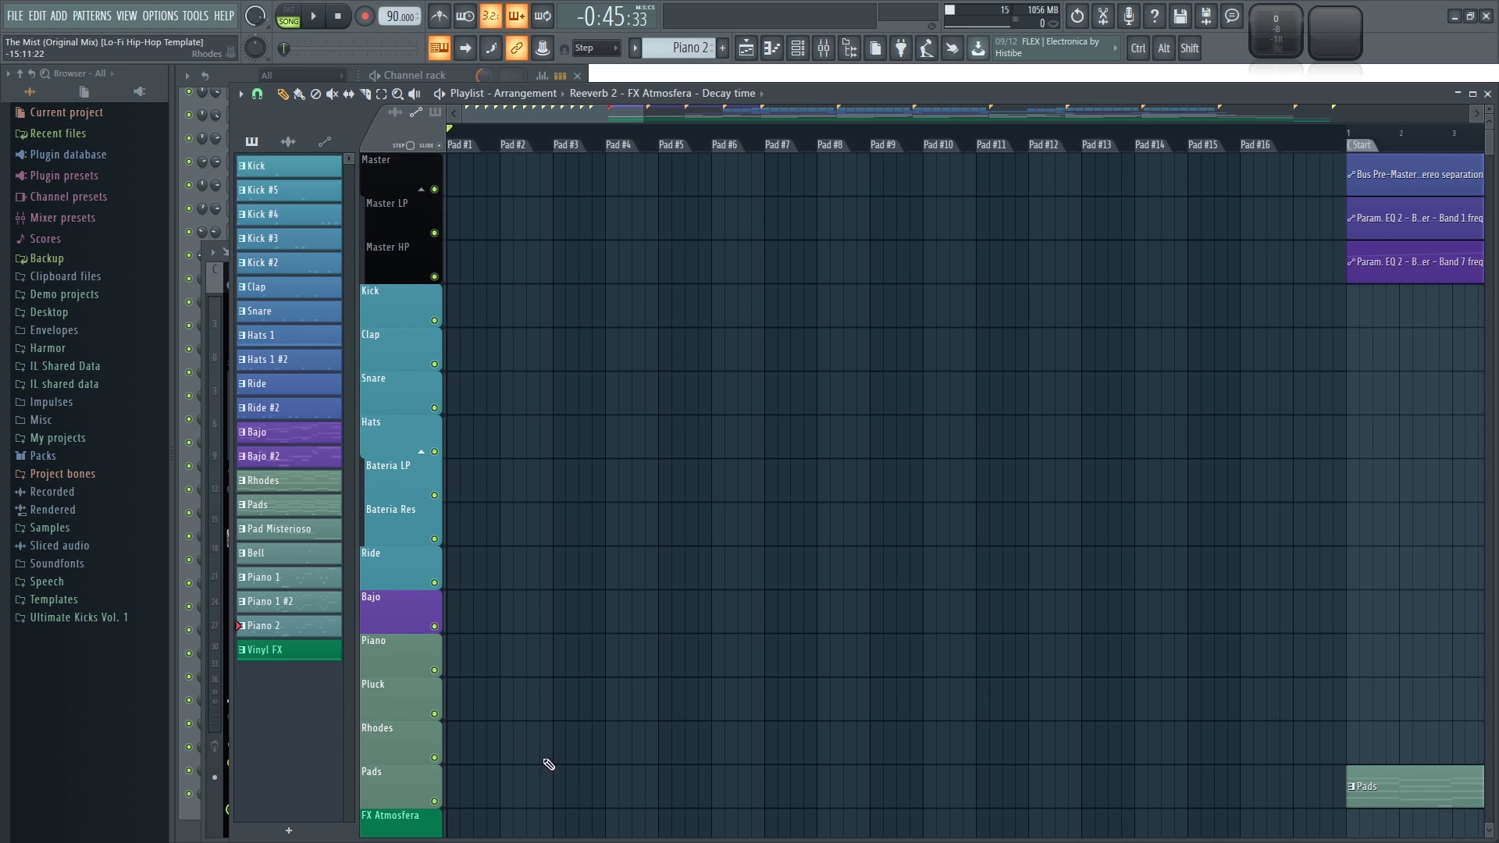
Play the arrangement from the Start marker in performance mode and stop playback.
{"action": "scroll", "coordinate": [546, 320], "scroll_direction": "down", "scroll_amount": 5}
{"action": "scroll", "coordinate": [511, 297], "scroll_direction": "up", "scroll_amount": 10}
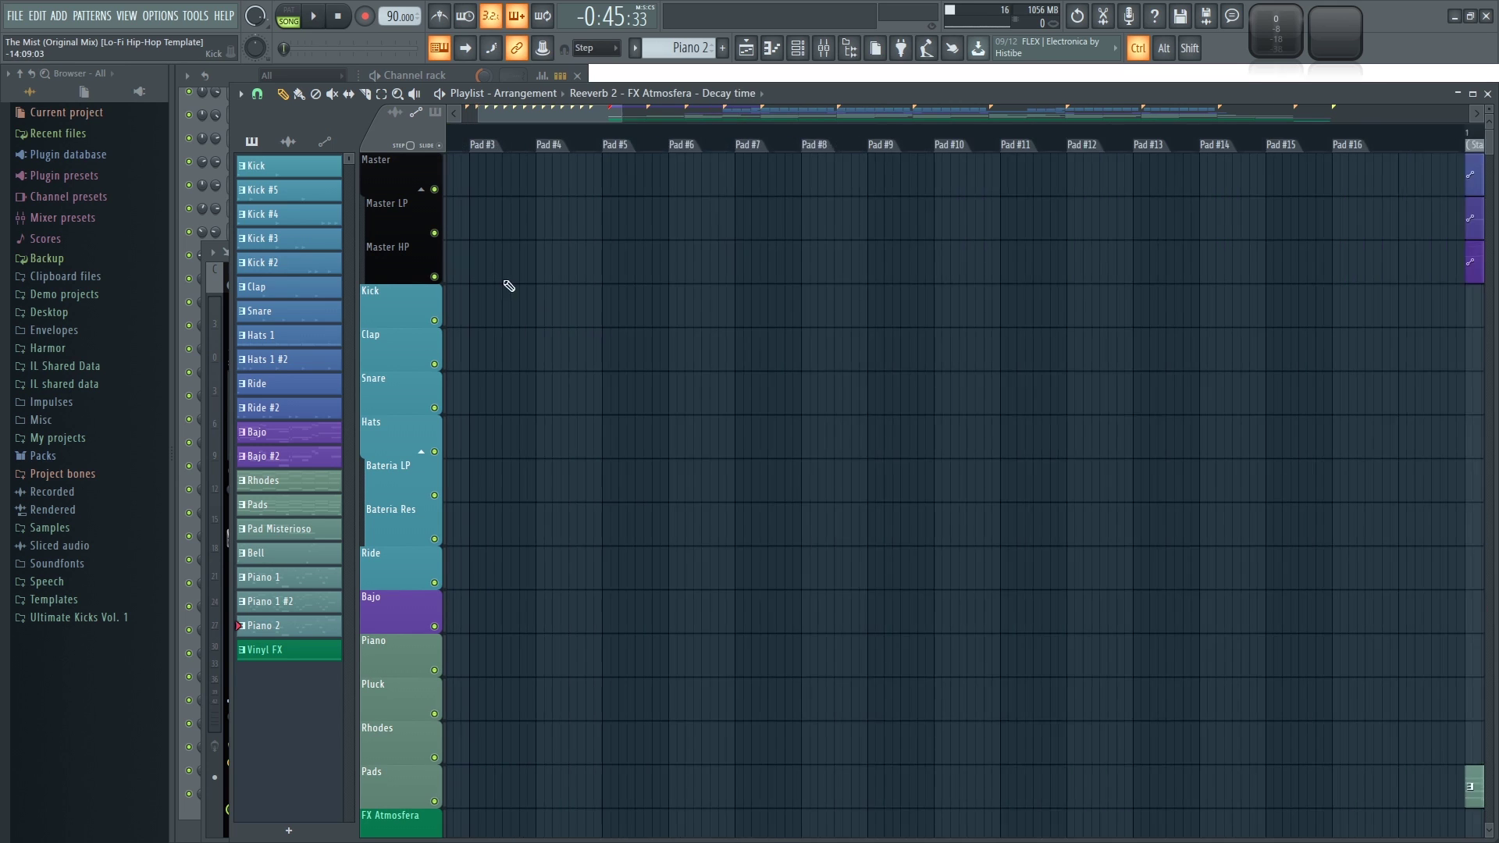
{"action": "scroll", "coordinate": [568, 117], "scroll_direction": "down", "scroll_amount": 1}
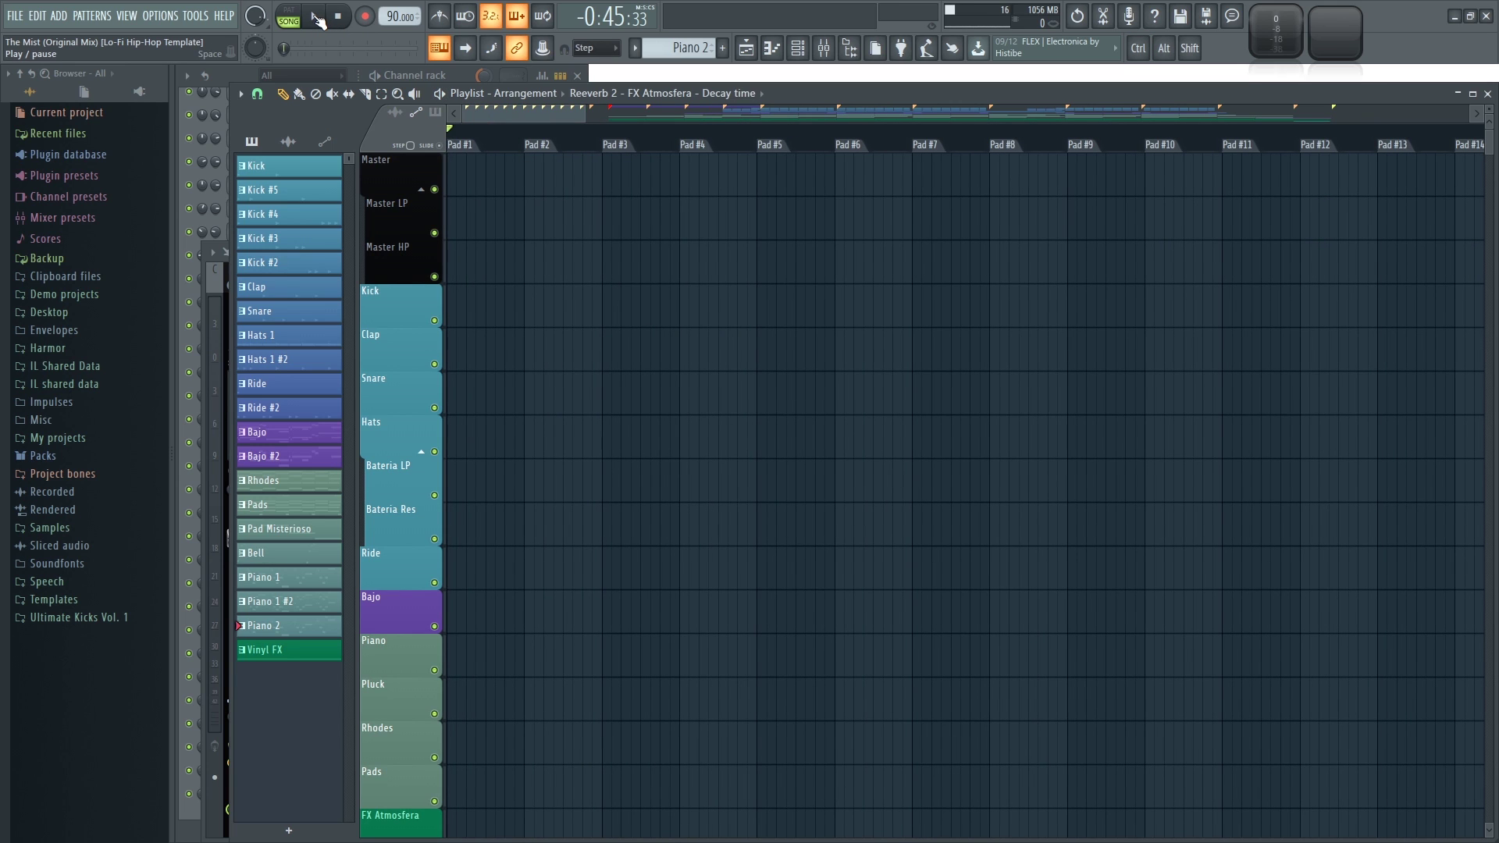
{"action": "left_click", "coordinate": [316, 18]}
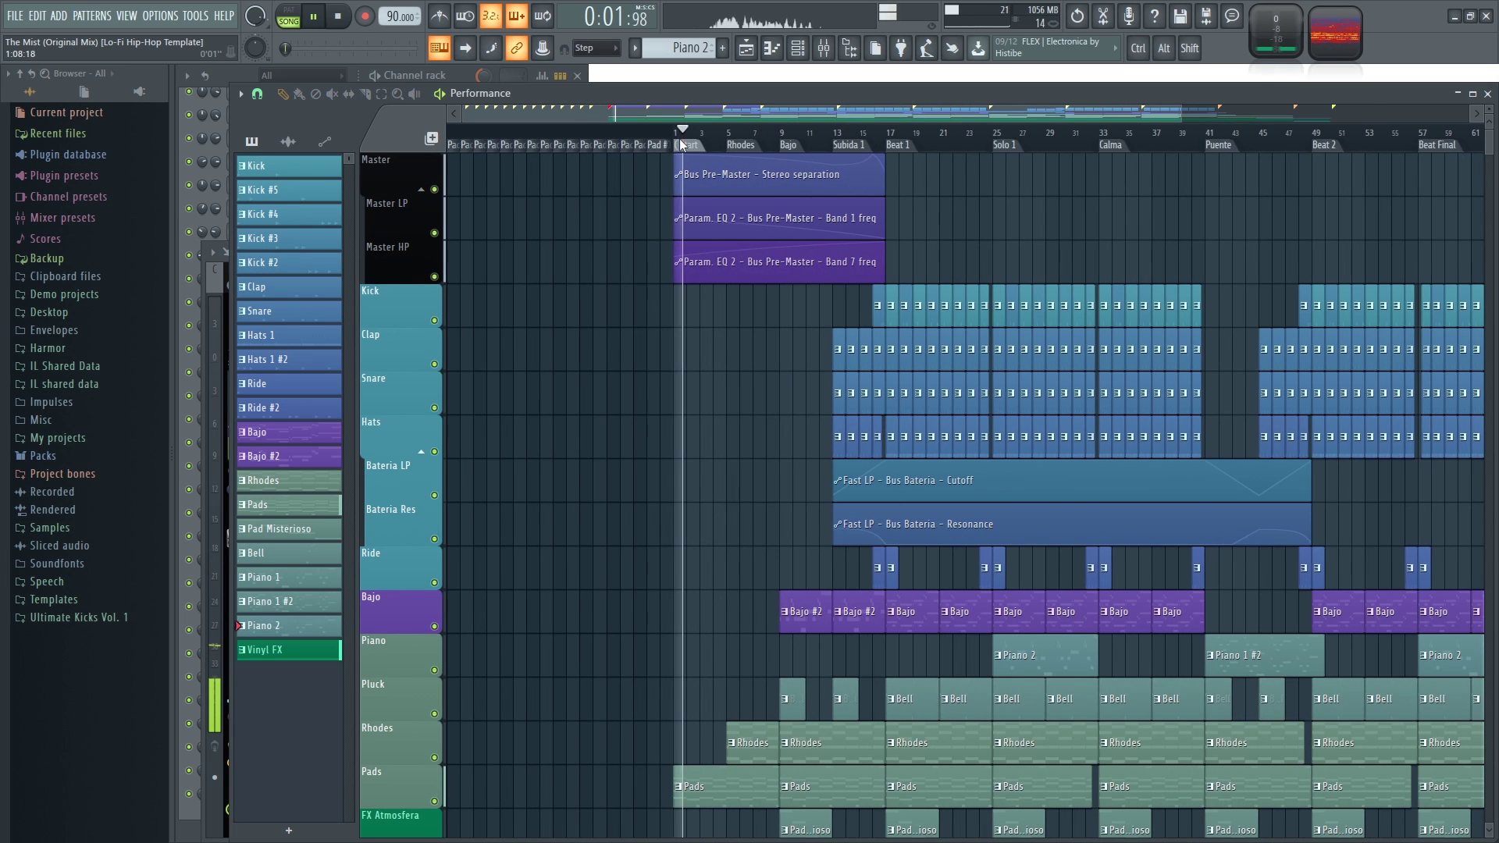
{"action": "scroll", "coordinate": [528, 160], "scroll_direction": "up", "scroll_amount": 3}
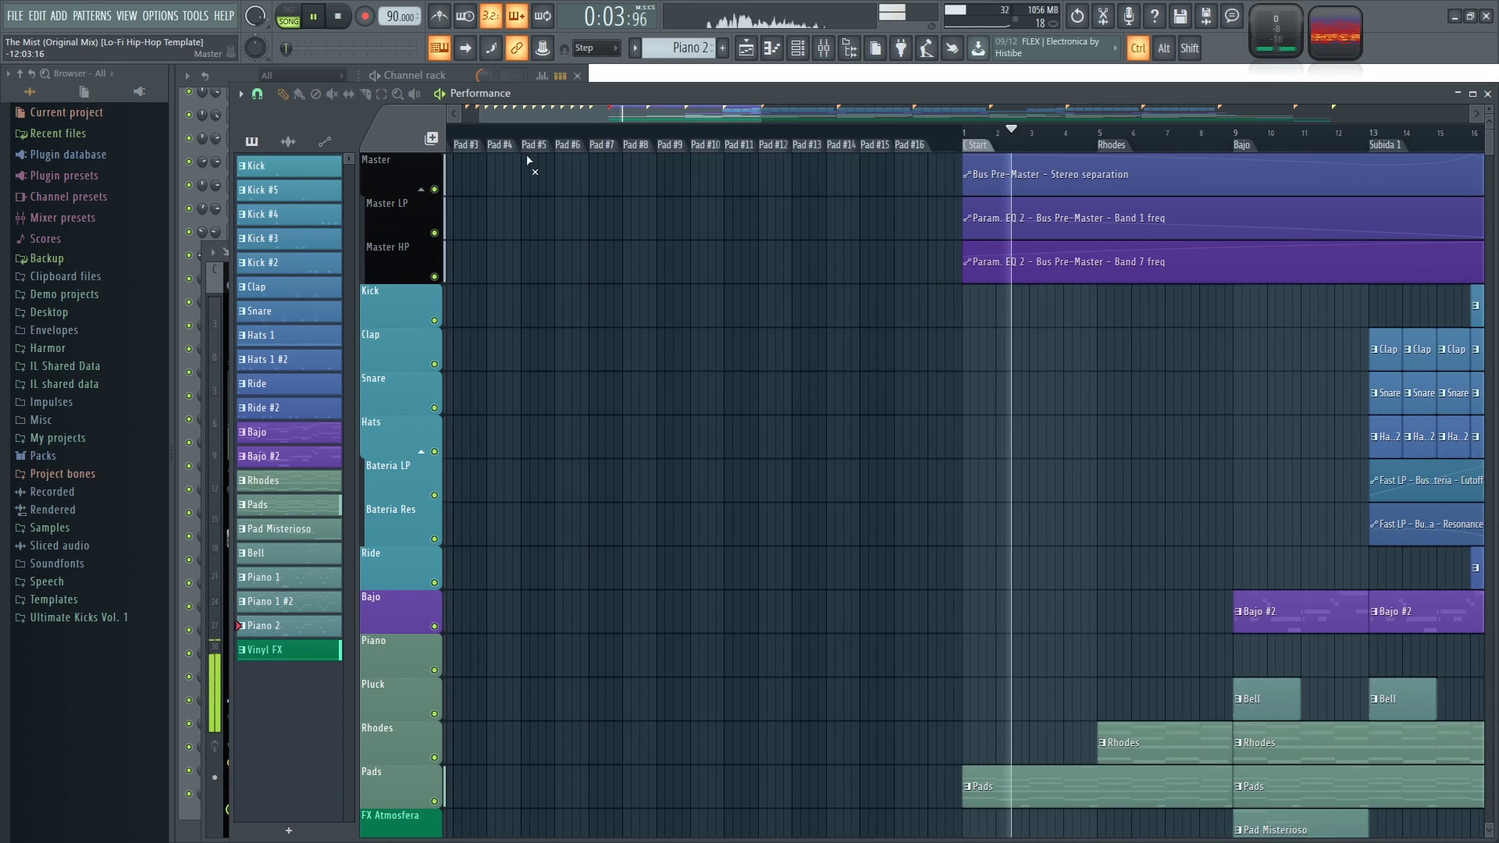
{"action": "key", "text": "space"}
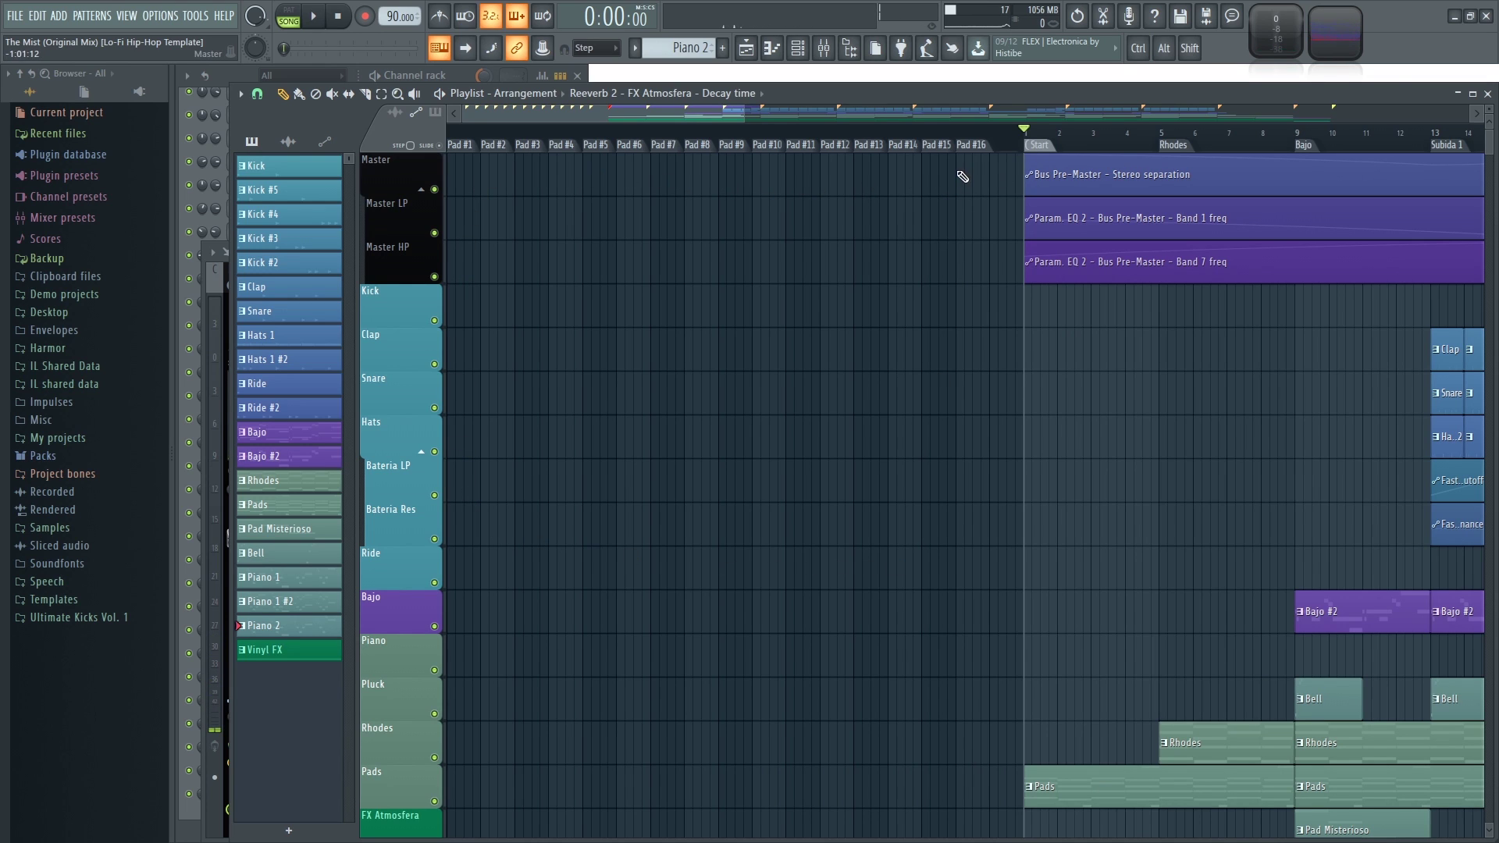
Select every clip in the playlist and delete them all.
{"action": "scroll", "coordinate": [726, 347], "scroll_direction": "down", "scroll_amount": 4}
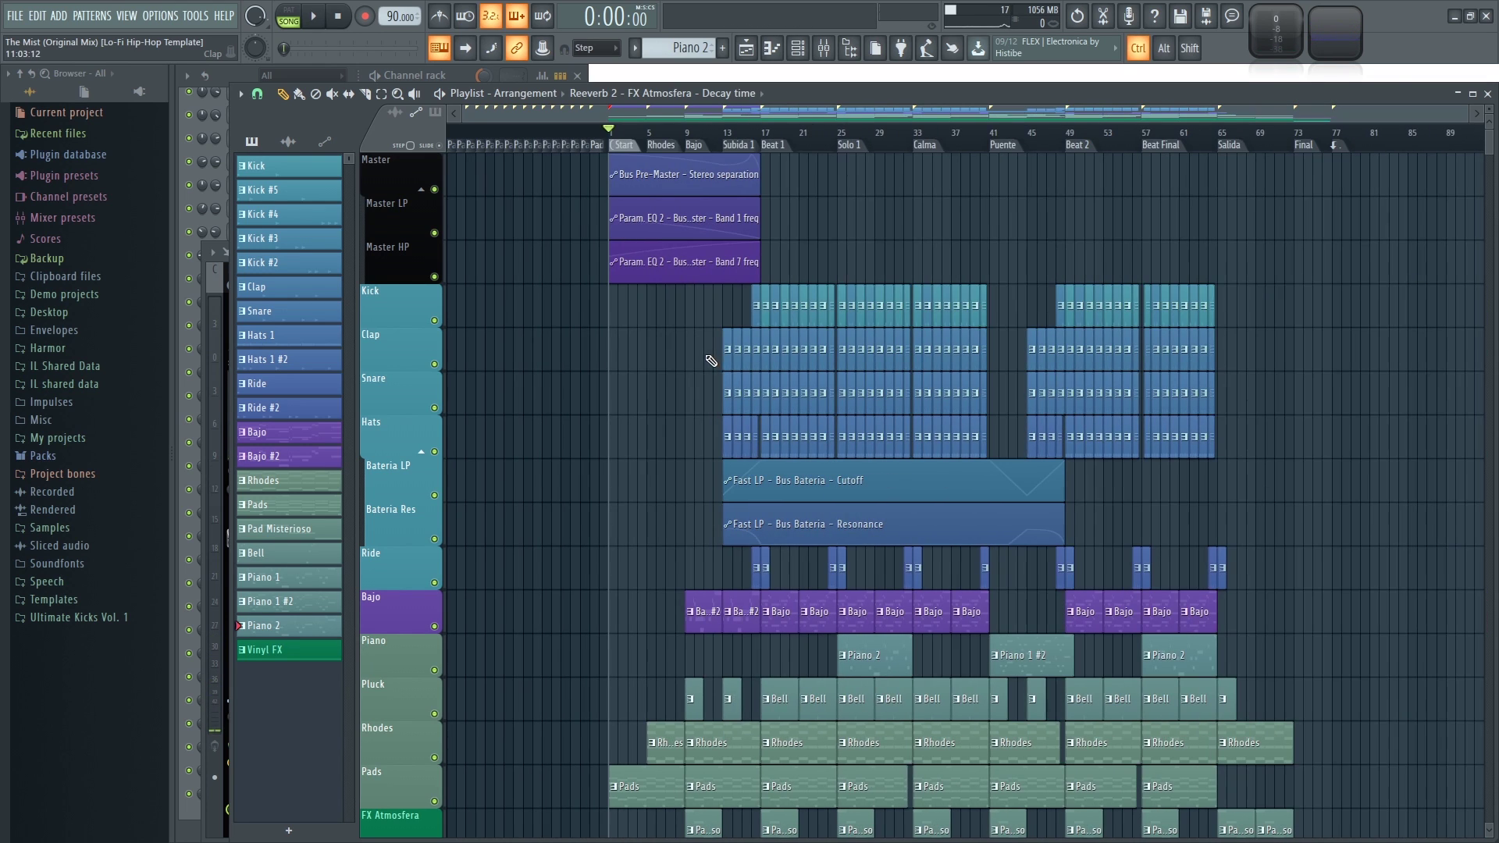
{"action": "key", "text": "ctrl"}
{"action": "key", "text": "ctrl+a"}
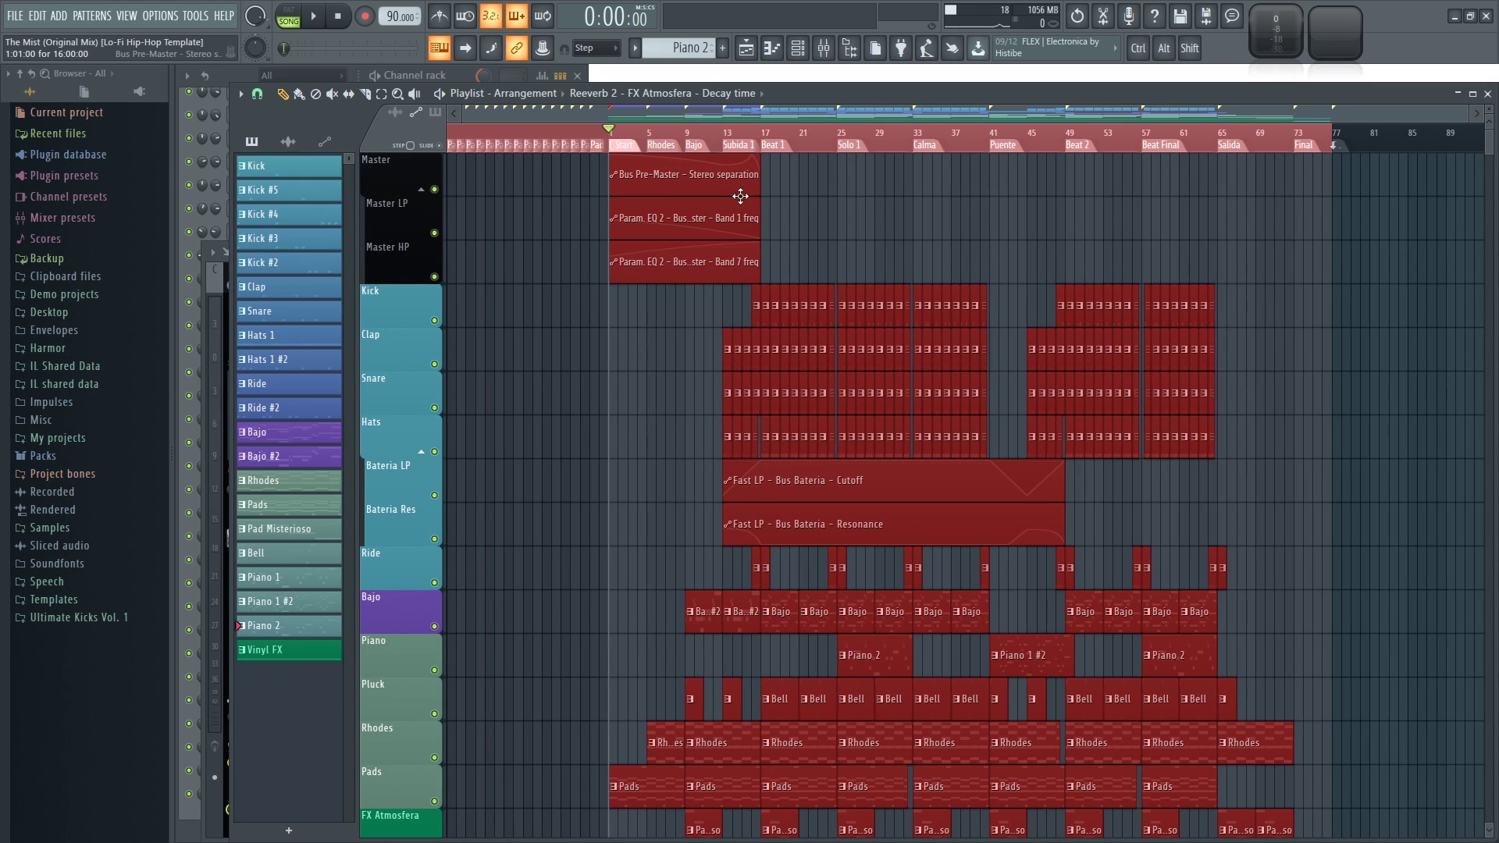
{"action": "key", "text": "Delete"}
Place a Kick pattern clip on the Master track in the Pad #1 area of the performance zone.
{"action": "scroll", "coordinate": [662, 148], "scroll_direction": "up", "scroll_amount": 3}
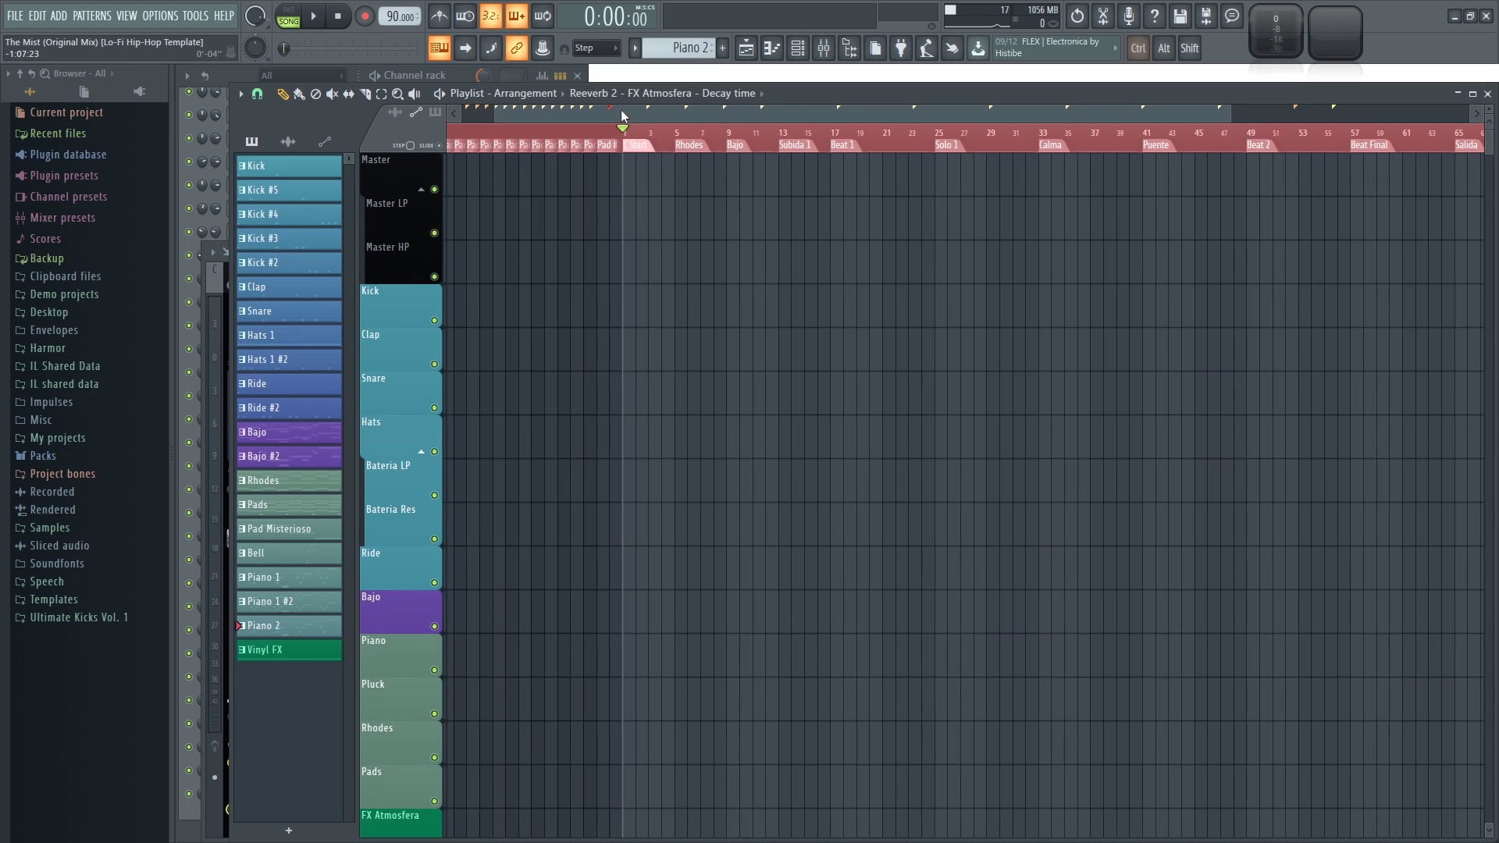
{"action": "scroll", "coordinate": [434, 153], "scroll_direction": "up", "scroll_amount": 3}
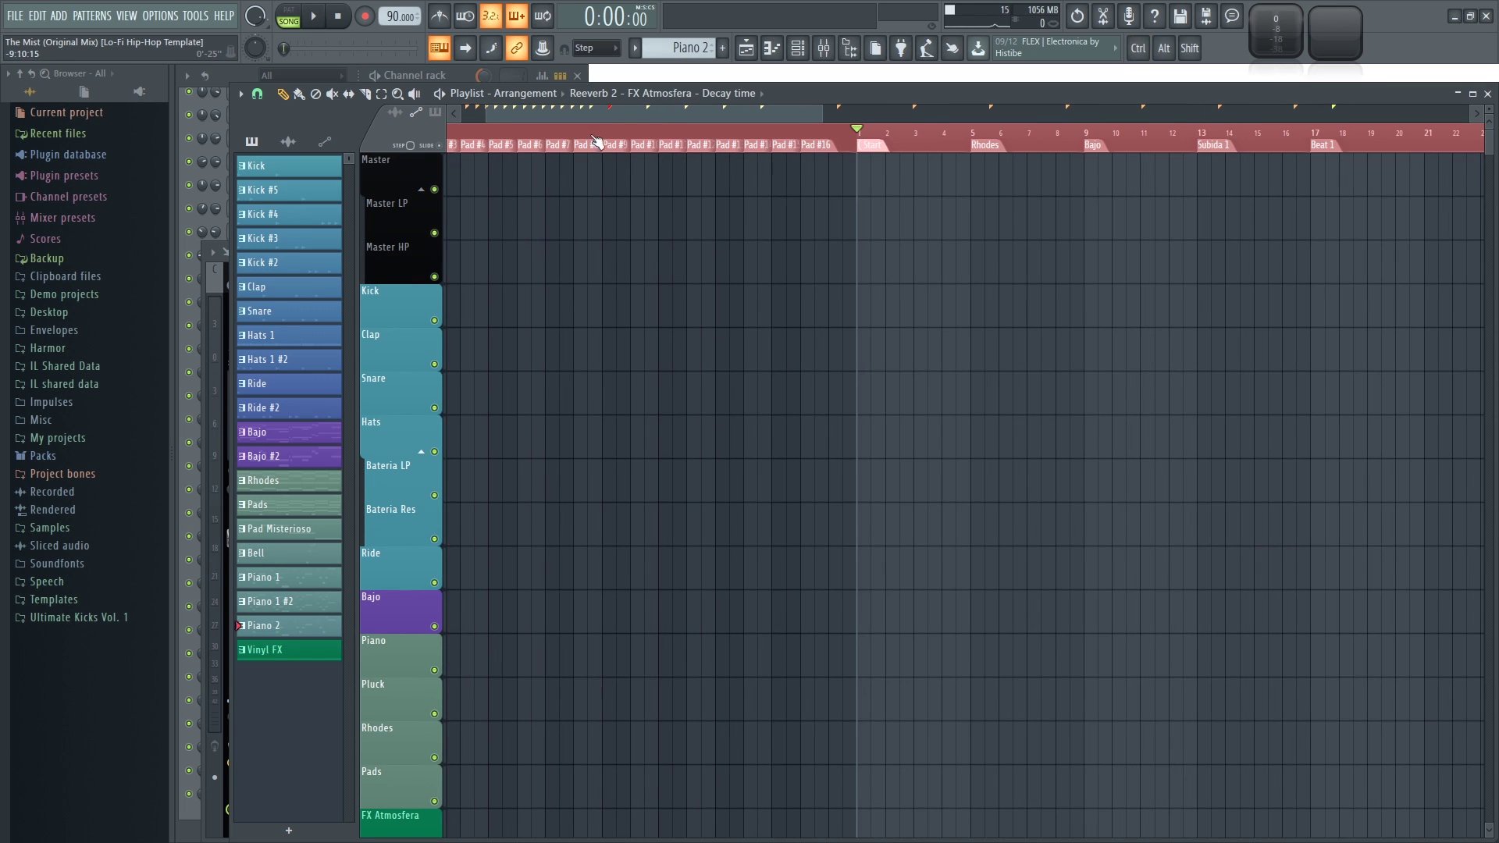
{"action": "scroll", "coordinate": [434, 153], "scroll_direction": "up", "scroll_amount": 3}
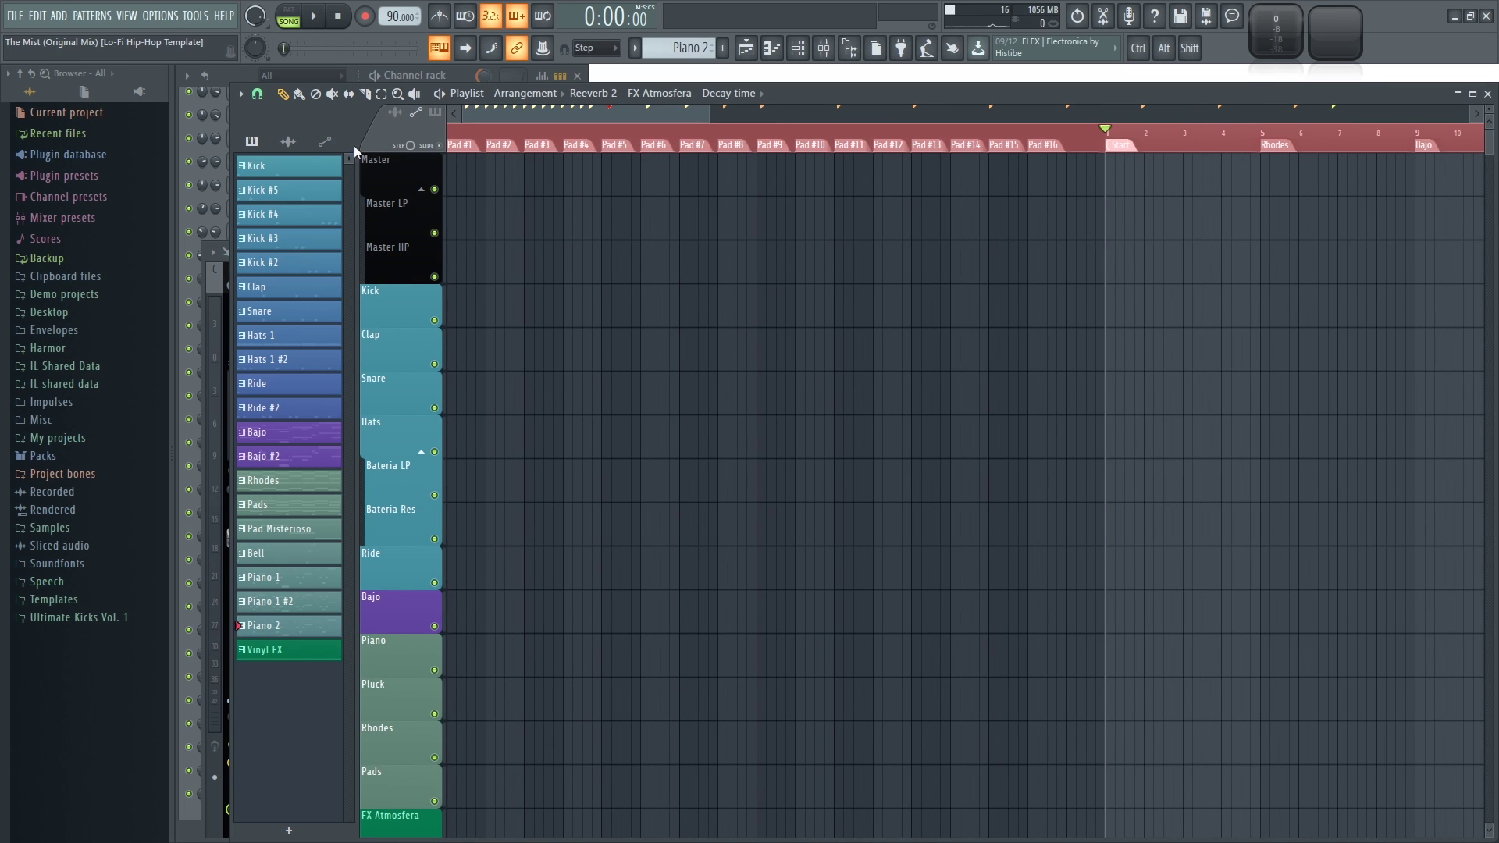
{"action": "left_click", "coordinate": [286, 168]}
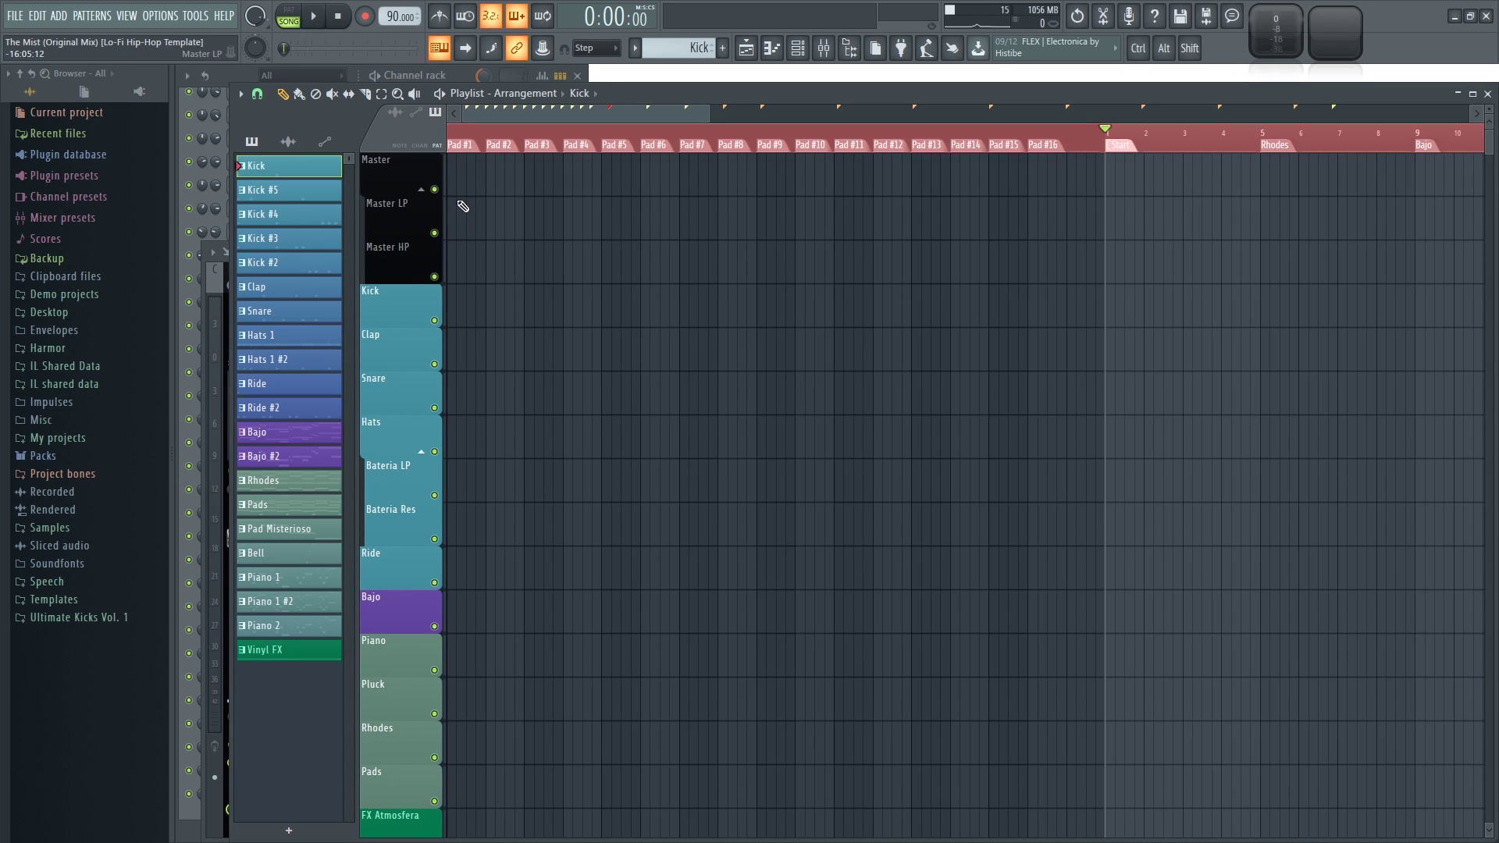
{"action": "scroll", "coordinate": [452, 125], "scroll_direction": "up", "scroll_amount": 3}
{"action": "left_click", "coordinate": [470, 172]}
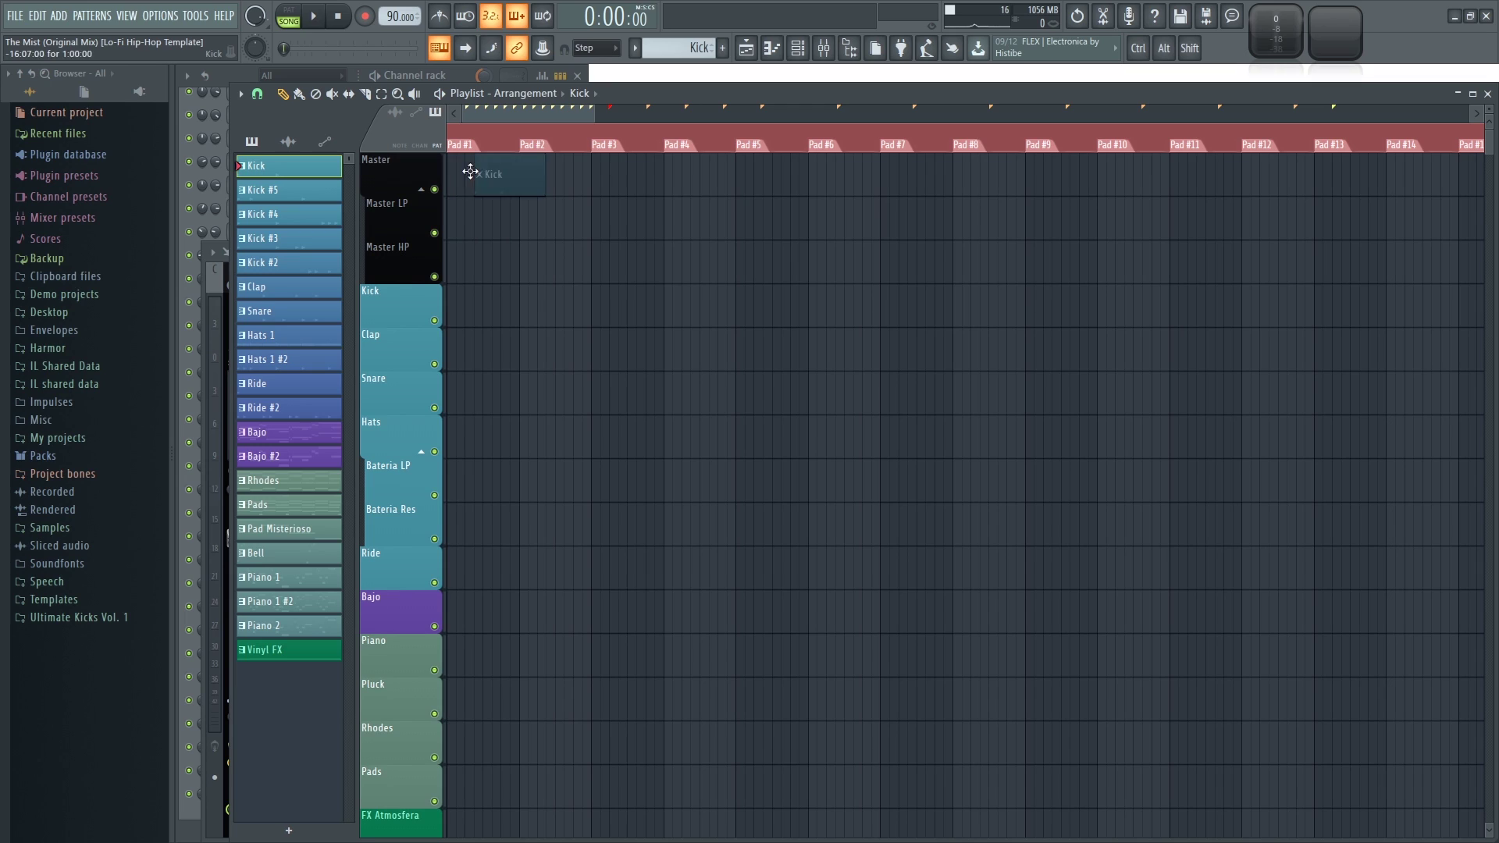
Align the Kick clip with the start of the Pad #1 area on the Master track.
{"action": "mouse_move", "coordinate": [471, 172]}
{"action": "left_mouse_down"}
{"action": "mouse_move", "coordinate": [445, 173]}
{"action": "mouse_move", "coordinate": [505, 181]}
{"action": "mouse_move", "coordinate": [455, 183]}
{"action": "left_mouse_up"}
{"action": "left_click", "coordinate": [556, 235]}
{"action": "right_click", "coordinate": [575, 218]}
{"action": "left_click_drag", "start_coordinate": [460, 169], "coordinate": [837, 281]}
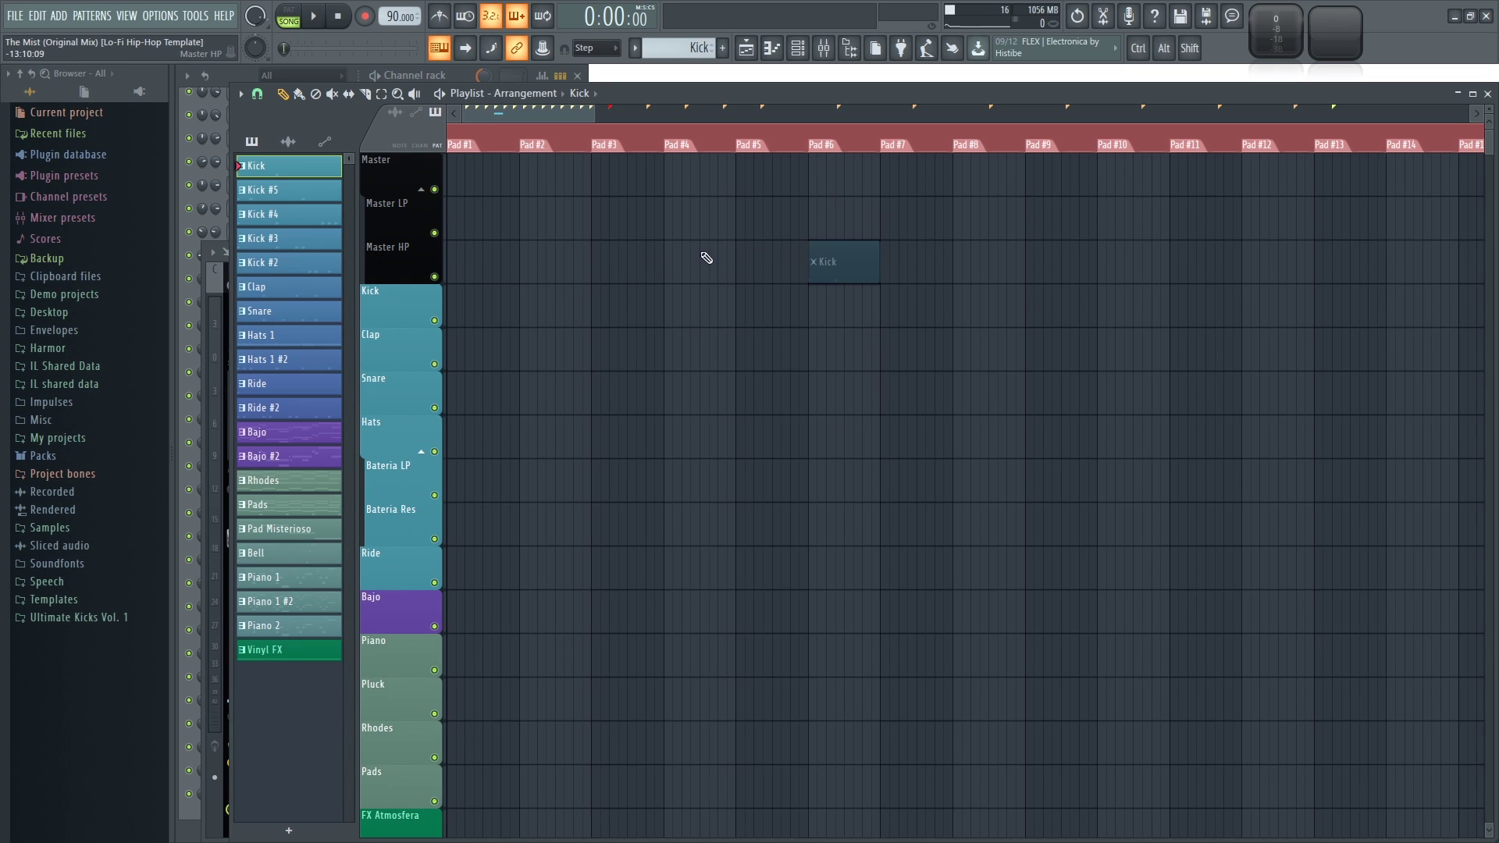
{"action": "left_click_drag", "start_coordinate": [820, 264], "coordinate": [478, 168]}
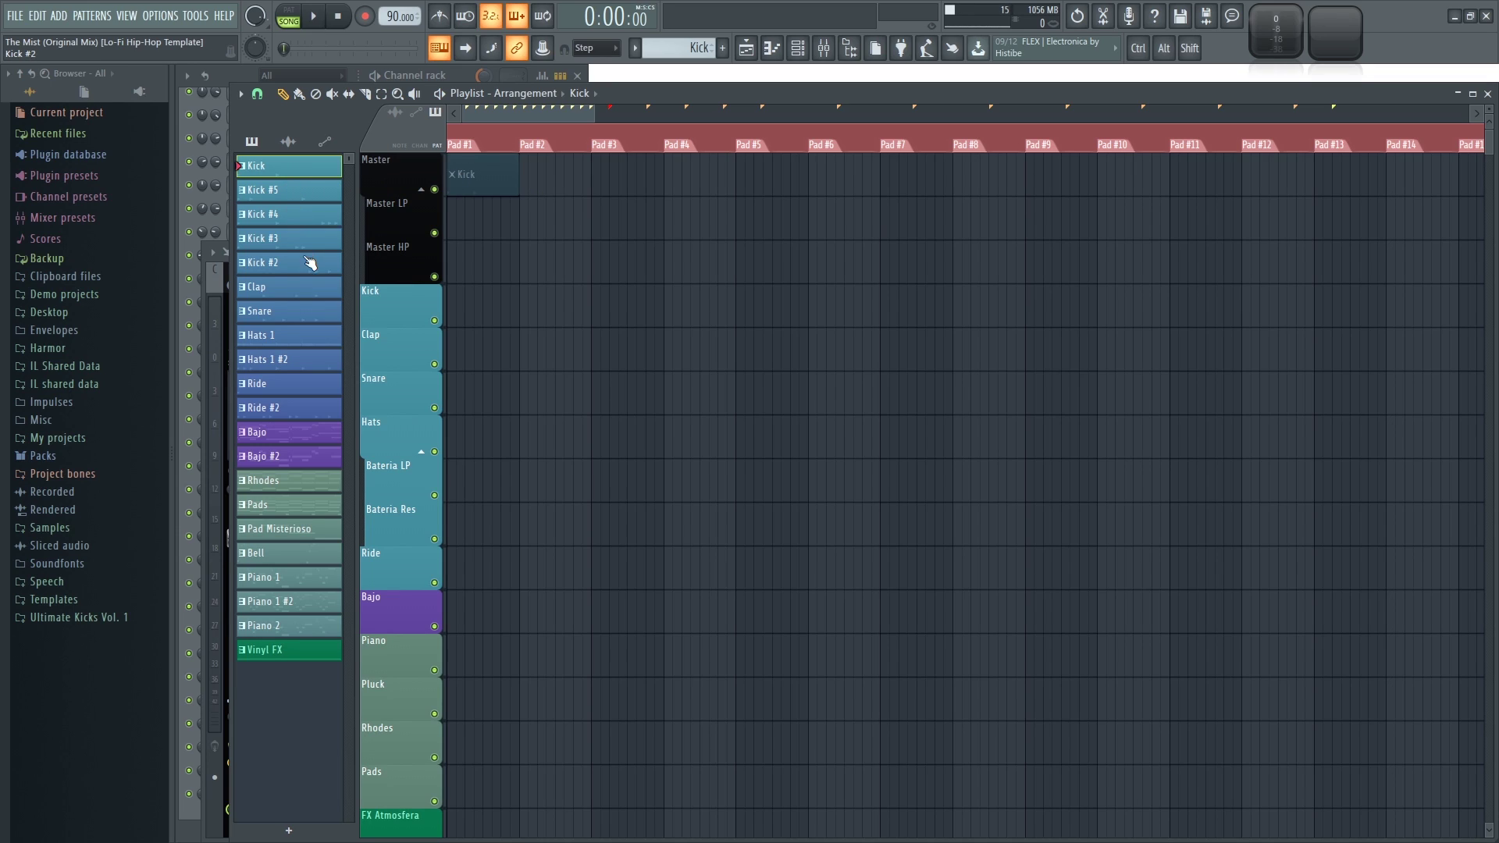
Place the Kick #2, Kick #3, Kick #4 and Kick #5 patterns at Pads #2 to #5 on the Master track.
{"action": "left_click", "coordinate": [280, 266]}
{"action": "left_click", "coordinate": [551, 174]}
{"action": "left_click", "coordinate": [275, 239]}
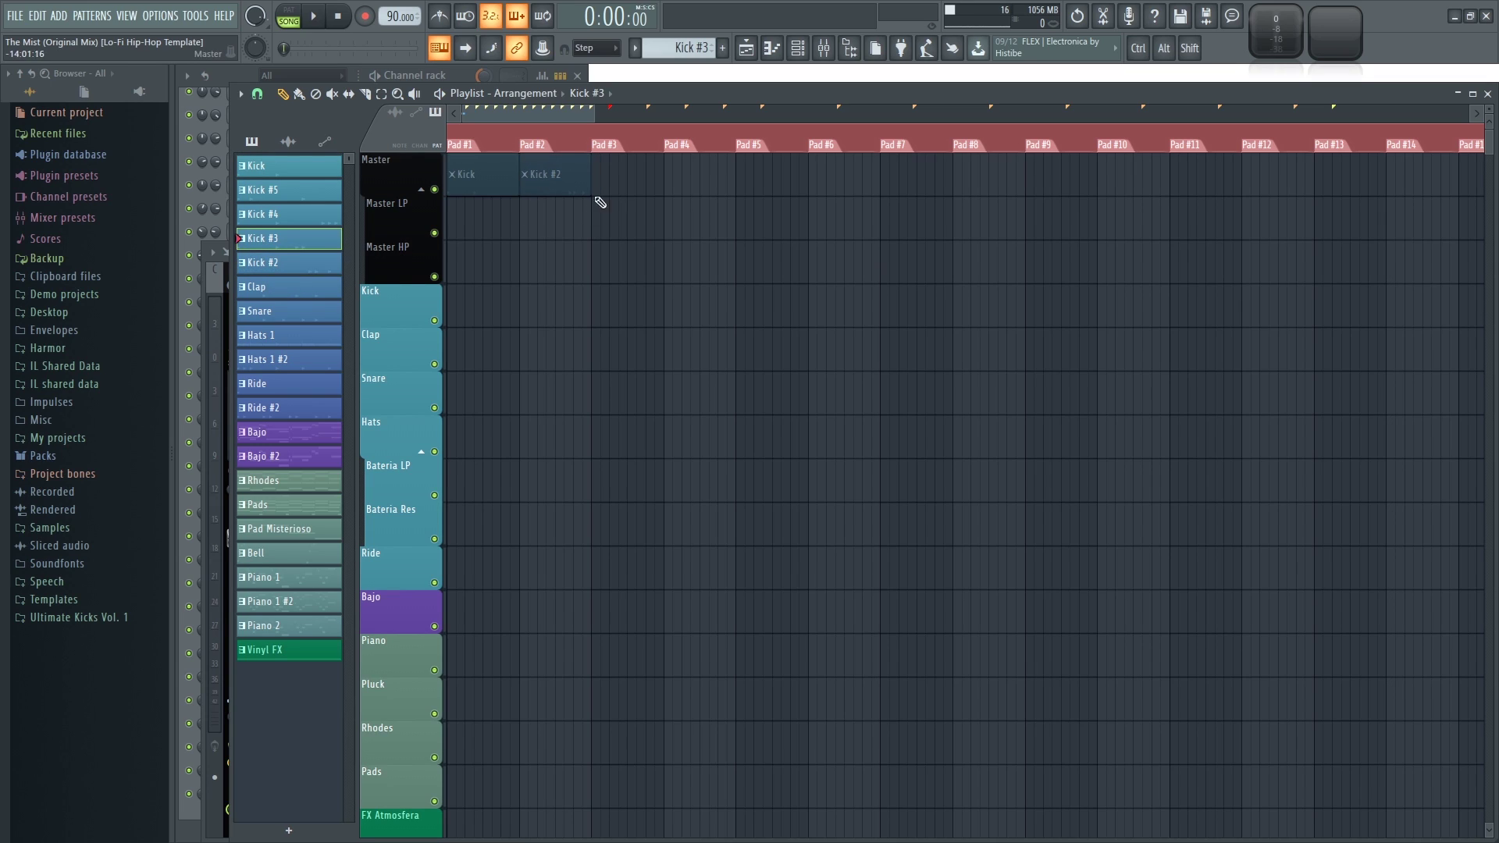
{"action": "left_click", "coordinate": [602, 174]}
{"action": "left_click", "coordinate": [316, 215]}
{"action": "left_click", "coordinate": [682, 176]}
{"action": "left_click", "coordinate": [316, 190]}
{"action": "left_click", "coordinate": [761, 174]}
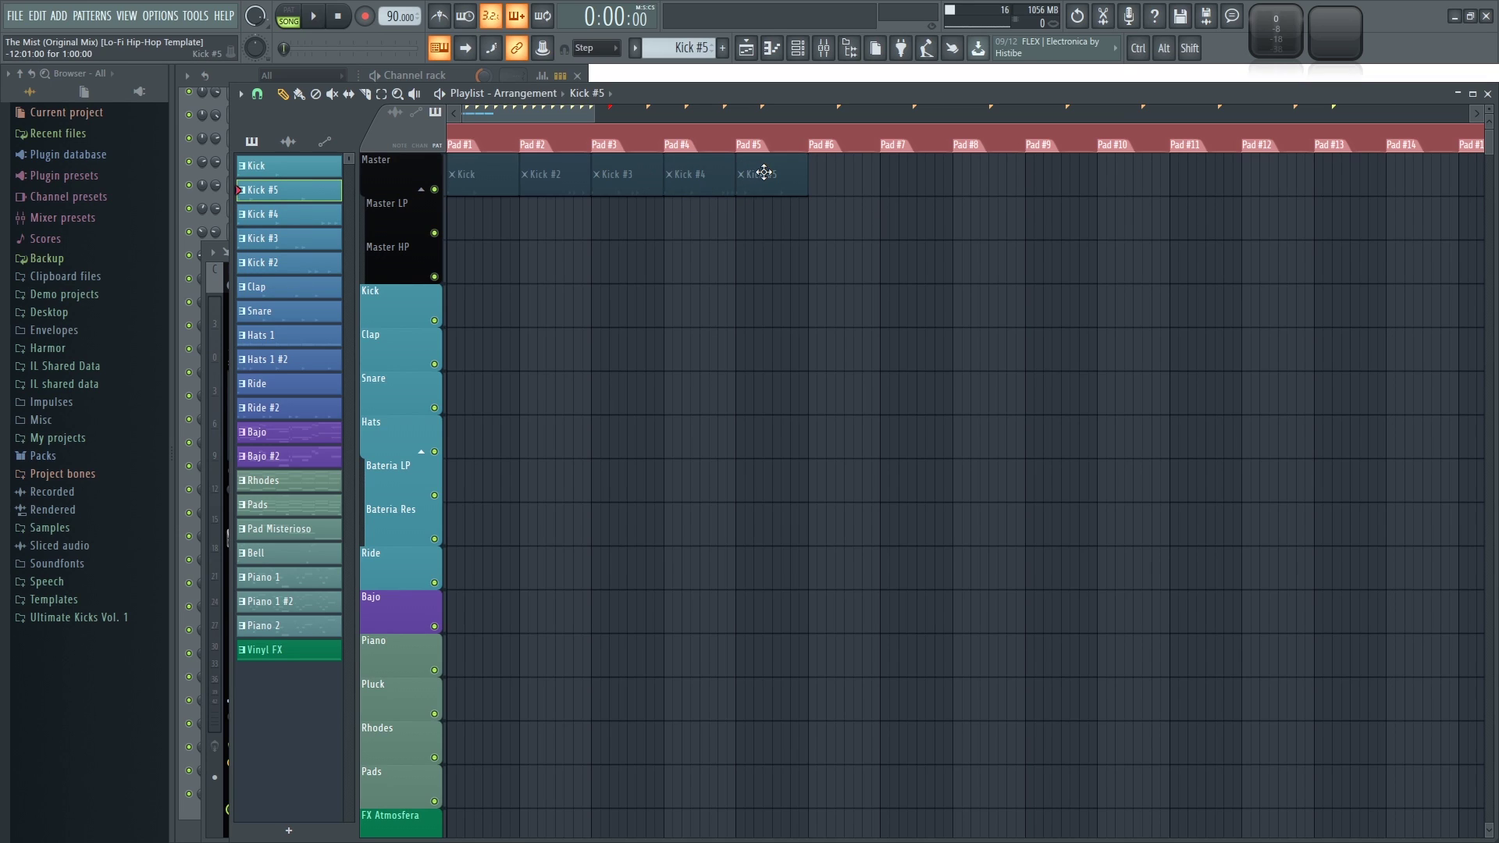
Place a Clap clip on the Master LP track and a Snare clip on the Master HP track, both at Pad #1.
{"action": "left_click", "coordinate": [273, 296]}
{"action": "left_click", "coordinate": [492, 221]}
{"action": "left_click", "coordinate": [294, 312]}
{"action": "left_click", "coordinate": [492, 262]}
Place Hats 1 at Pad #1 and Hats 1 #2 at Pad #2 on the Kick track.
{"action": "left_click", "coordinate": [312, 335]}
{"action": "left_click", "coordinate": [484, 305]}
{"action": "left_click", "coordinate": [289, 359]}
{"action": "left_click", "coordinate": [546, 305]}
{"action": "left_click_drag", "start_coordinate": [581, 307], "coordinate": [562, 308]}
Place Bajo at Pad #1 and Bajo #2 at Pad #3 on the Clap track.
{"action": "left_click", "coordinate": [266, 442]}
{"action": "left_click", "coordinate": [492, 355]}
{"action": "left_click", "coordinate": [271, 457]}
{"action": "left_click_drag", "start_coordinate": [763, 344], "coordinate": [642, 348]}
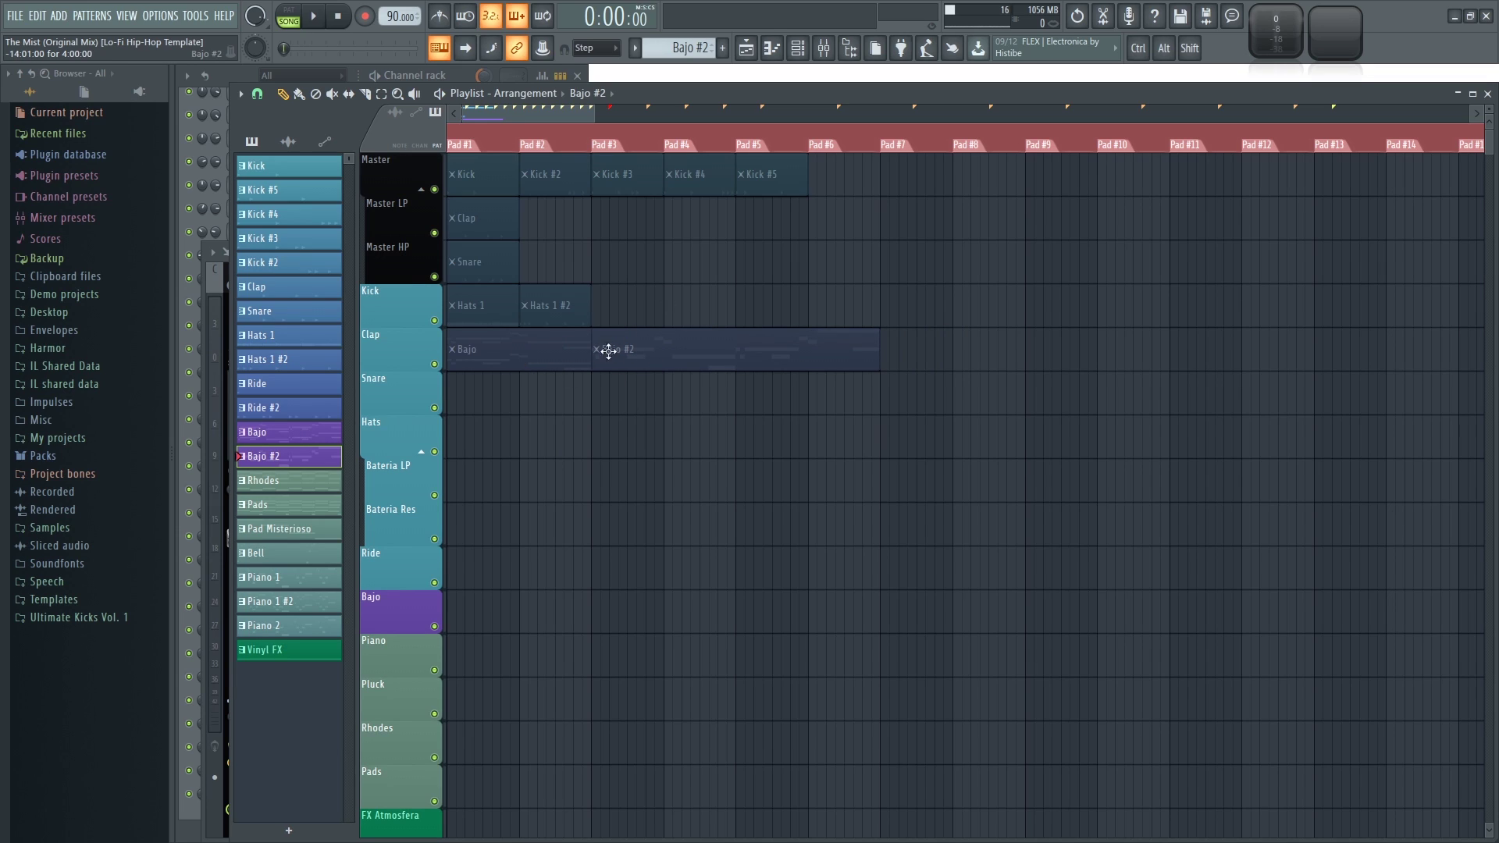
Try the Bajo clip on the Snare track and return it to Pad #1 on the Clap track.
{"action": "left_click_drag", "start_coordinate": [547, 348], "coordinate": [540, 384]}
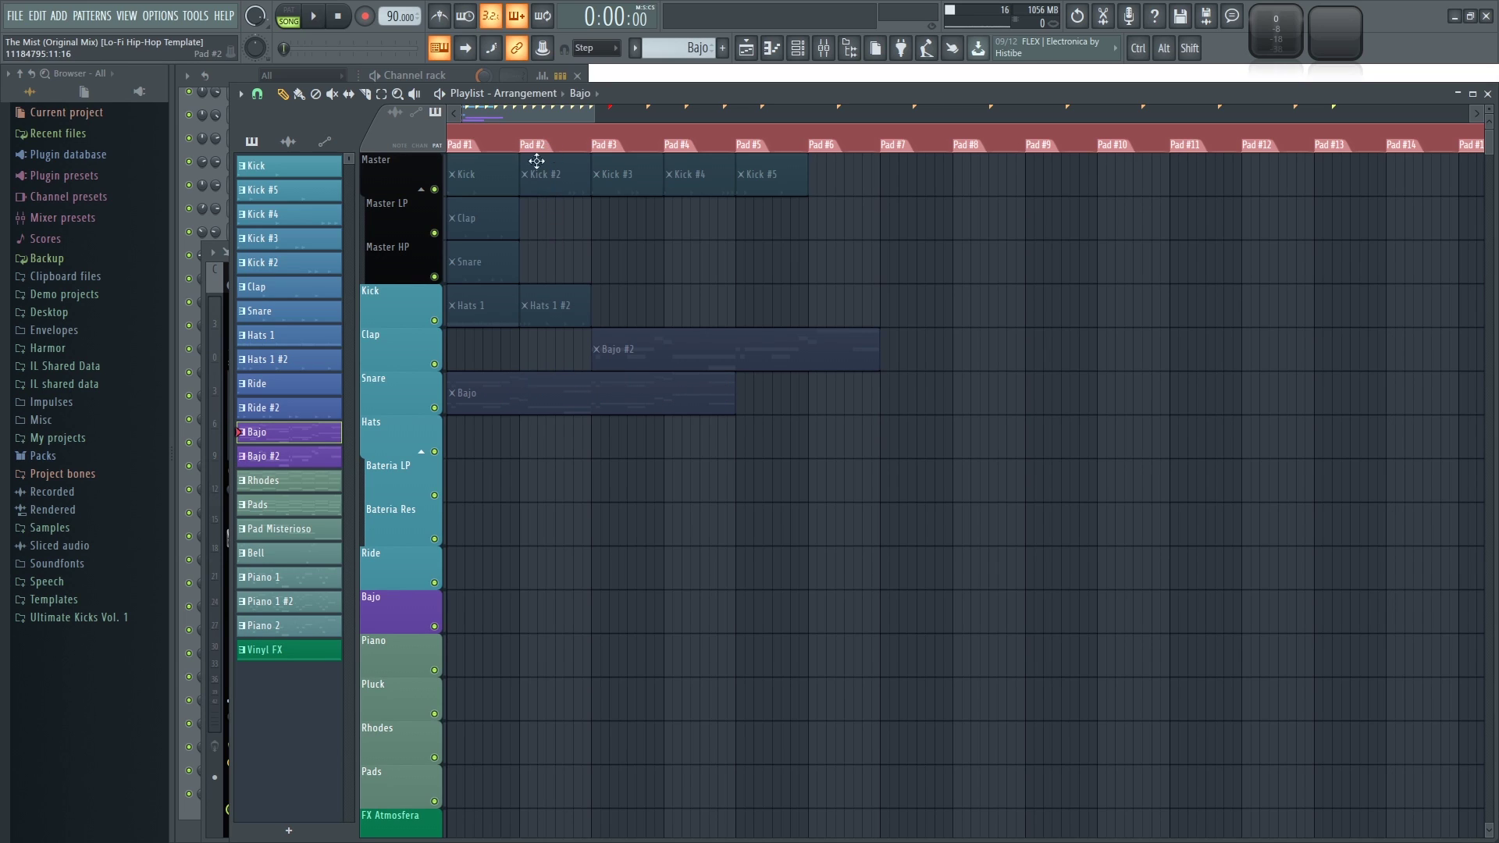
{"action": "left_click_drag", "start_coordinate": [498, 383], "coordinate": [473, 341]}
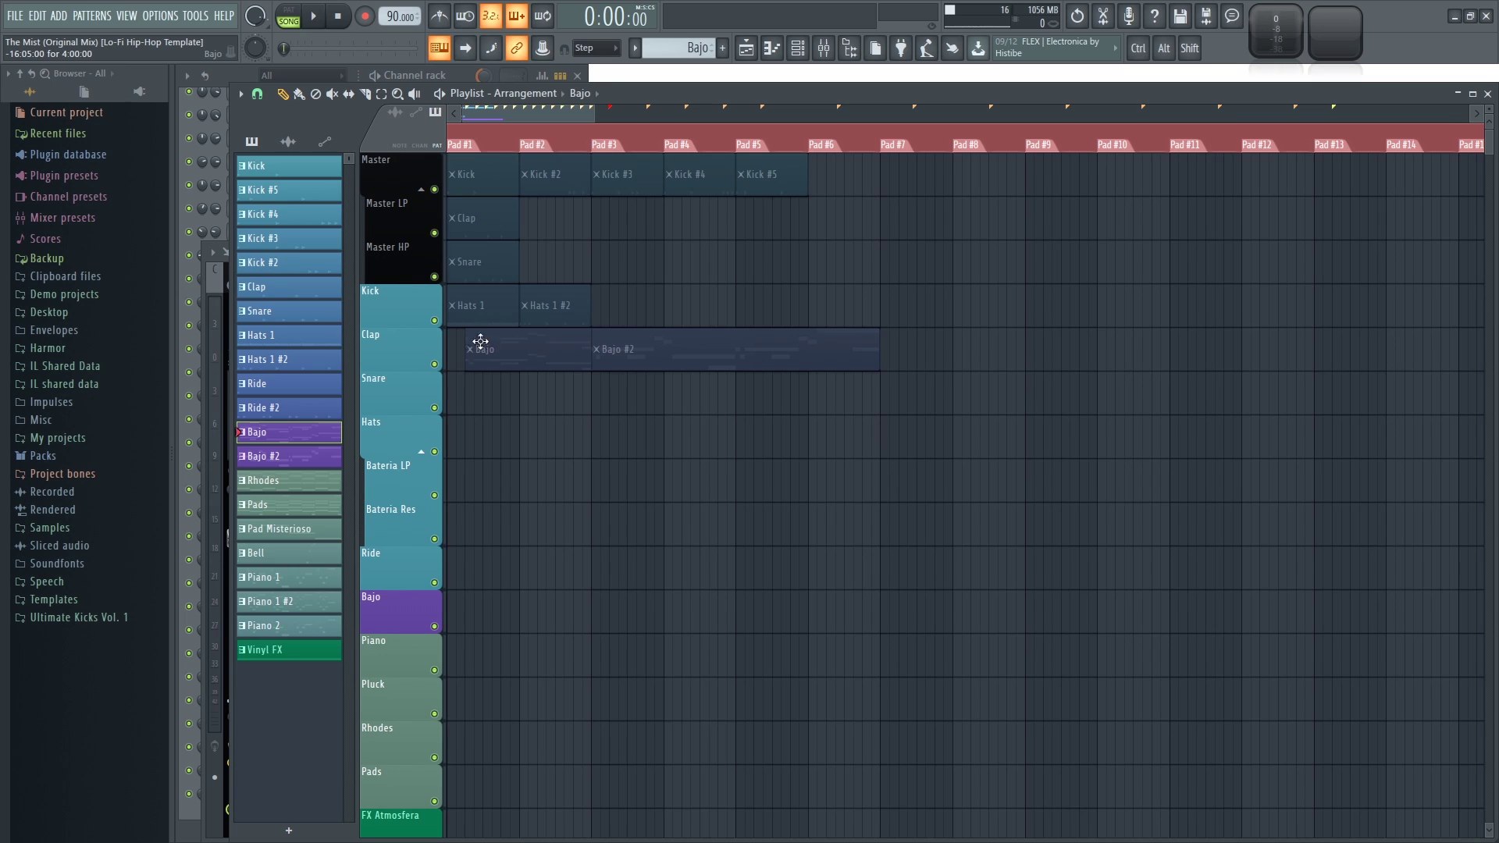
{"action": "left_click_drag", "start_coordinate": [471, 349], "coordinate": [465, 391]}
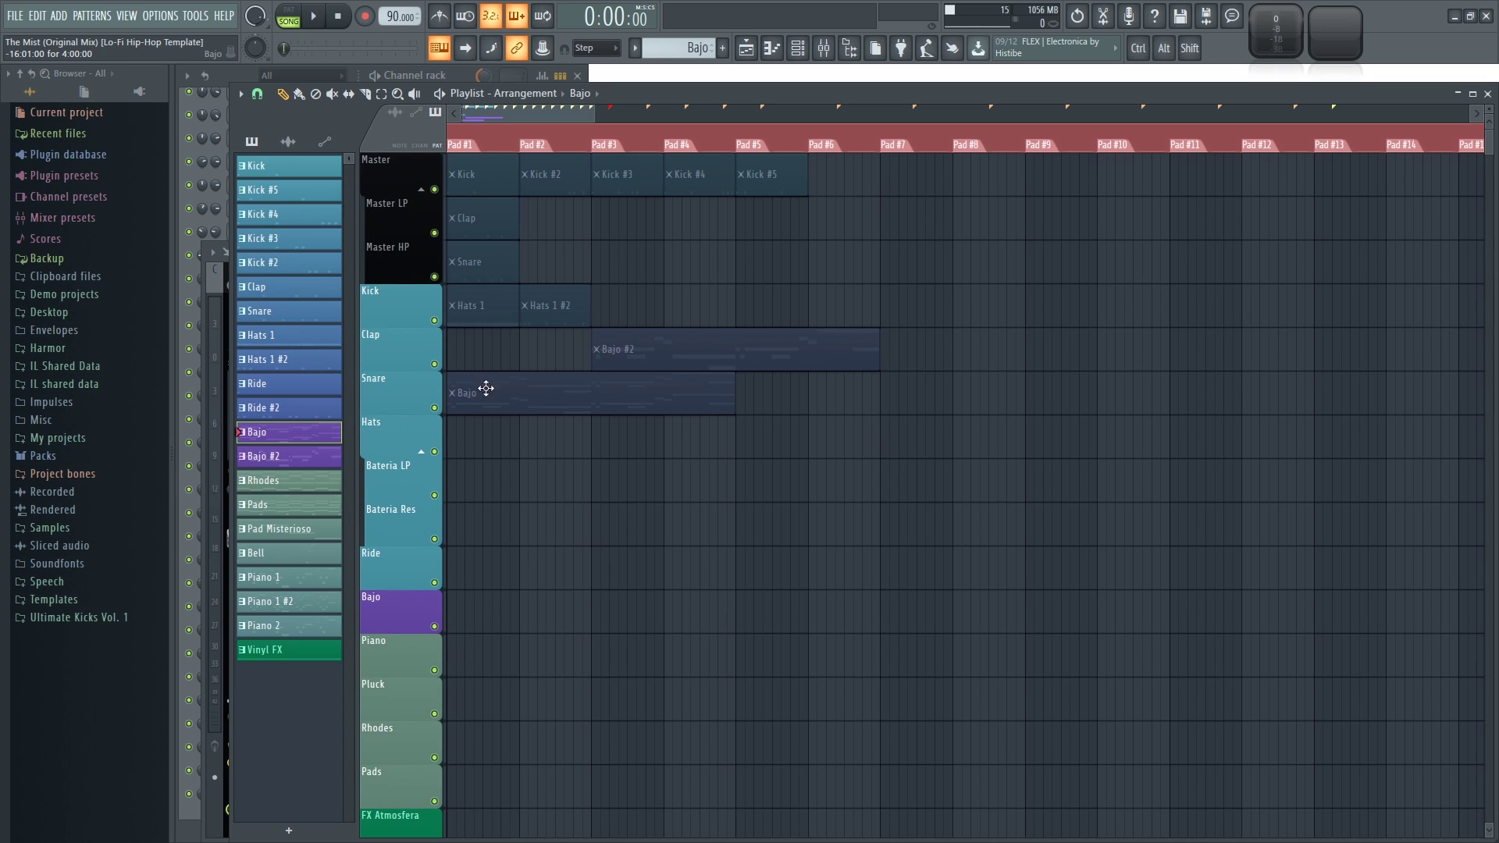
{"action": "left_click_drag", "start_coordinate": [480, 383], "coordinate": [492, 337]}
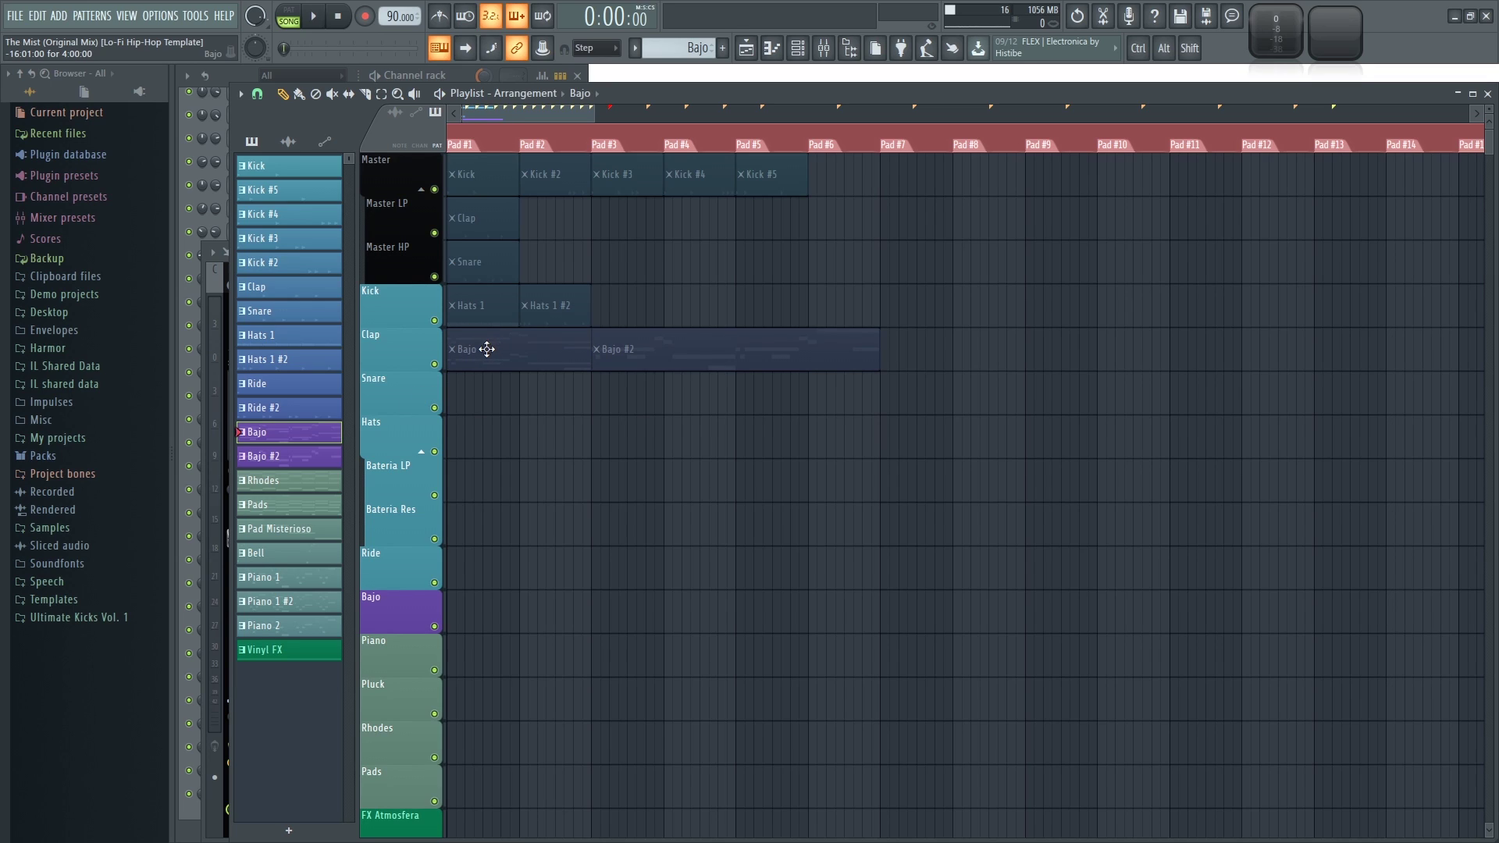
{"action": "mouse_move", "coordinate": [648, 347]}
{"action": "left_mouse_down"}
{"action": "mouse_move", "coordinate": [583, 348]}
{"action": "mouse_move", "coordinate": [663, 345]}
{"action": "mouse_move", "coordinate": [645, 344]}
{"action": "left_mouse_up"}
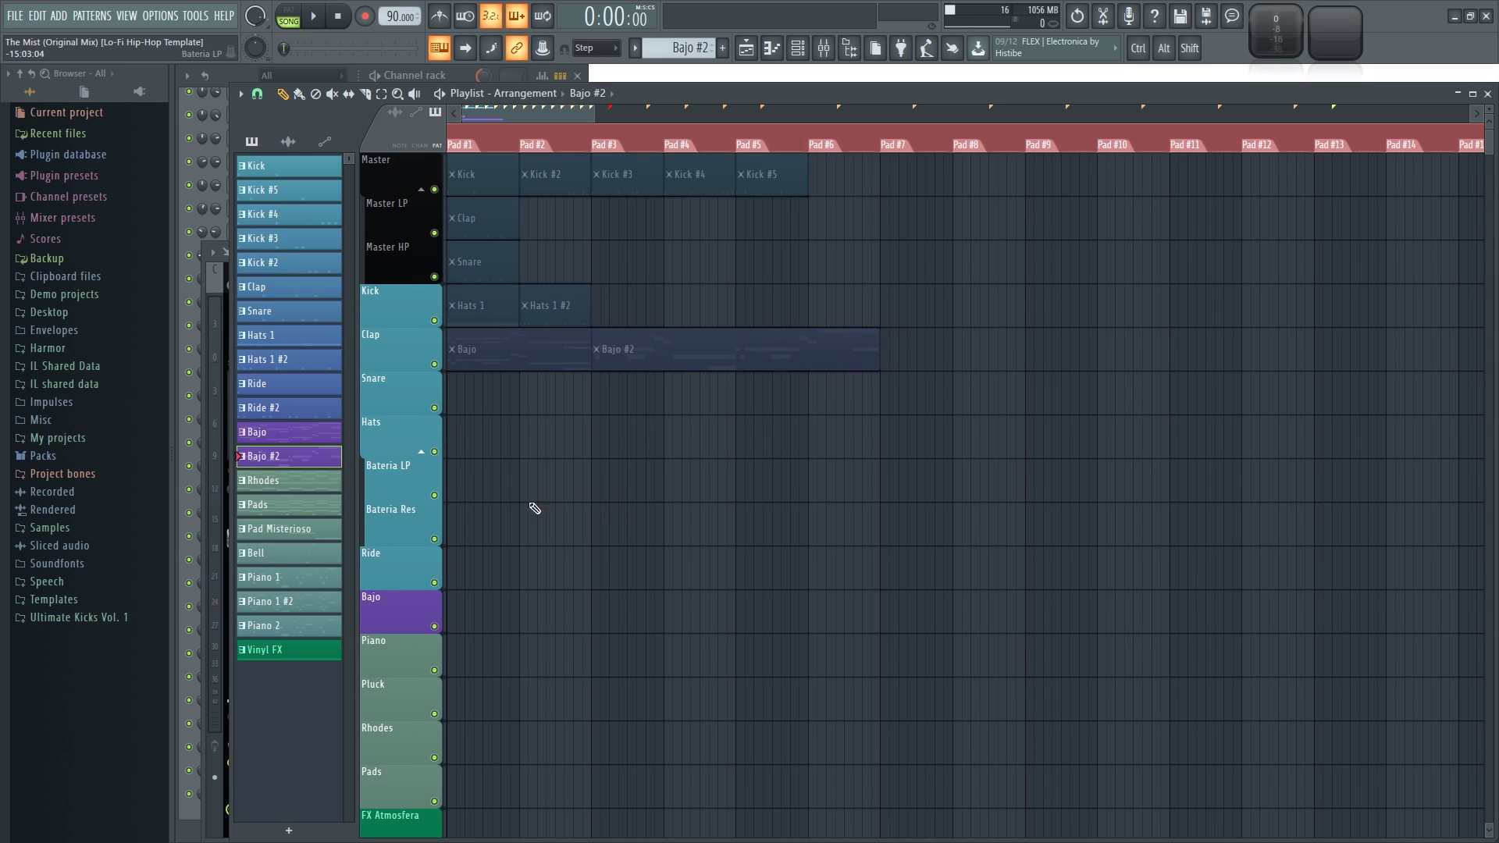
Place Rhodes, Pads, Pad Misterioso, Bell and Piano 1 clips at Pad #1 on the Snare, Hats, Bateria LP, Bateria Res and Ride tracks.
{"action": "left_click_drag", "start_coordinate": [263, 480], "coordinate": [454, 403]}
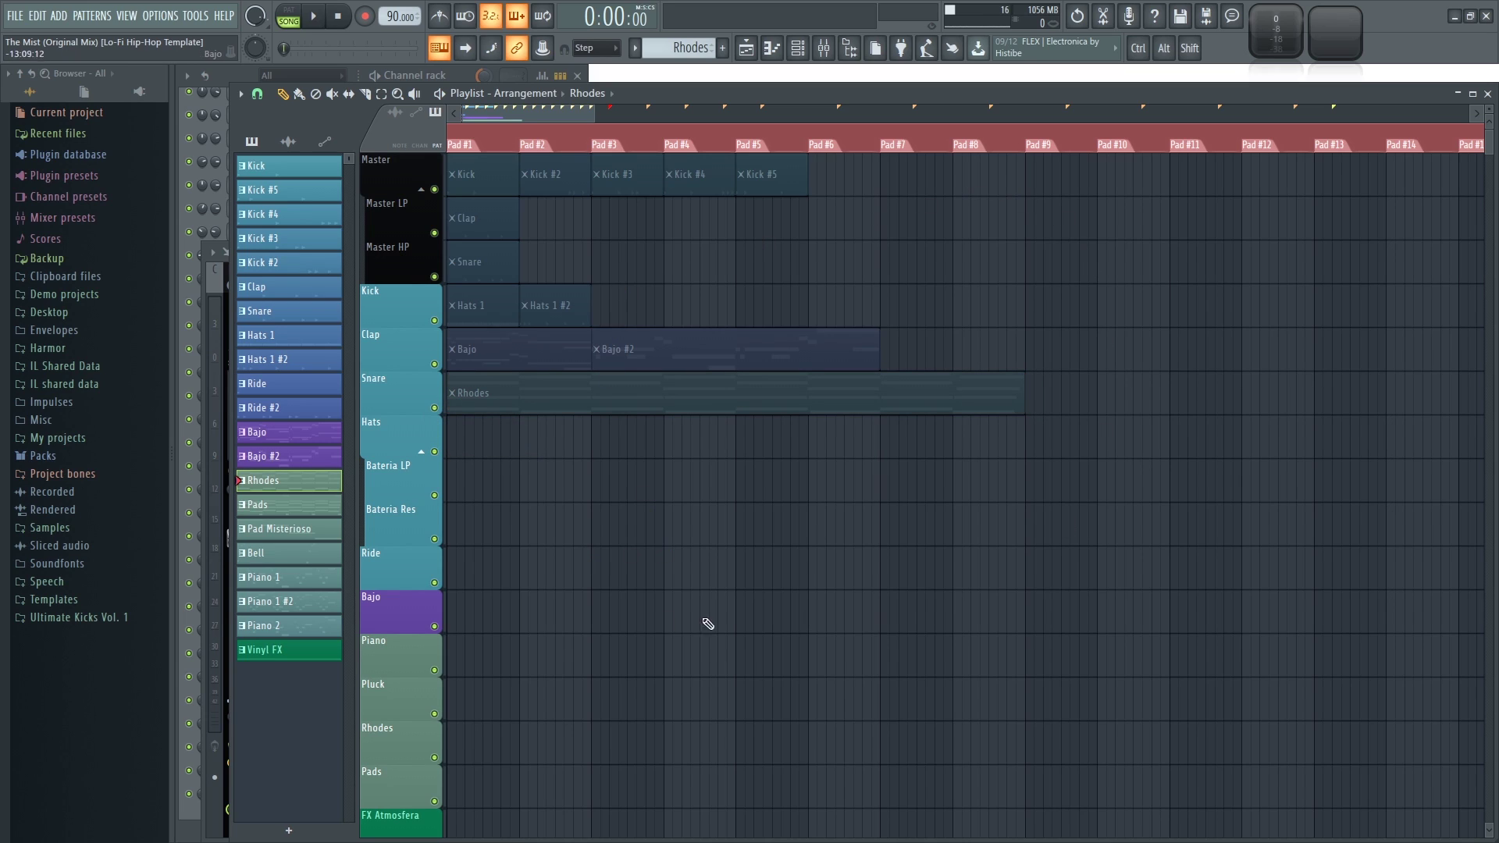
{"action": "left_click_drag", "start_coordinate": [263, 504], "coordinate": [512, 441]}
{"action": "left_click_drag", "start_coordinate": [328, 529], "coordinate": [451, 481]}
{"action": "left_click_drag", "start_coordinate": [297, 555], "coordinate": [442, 519]}
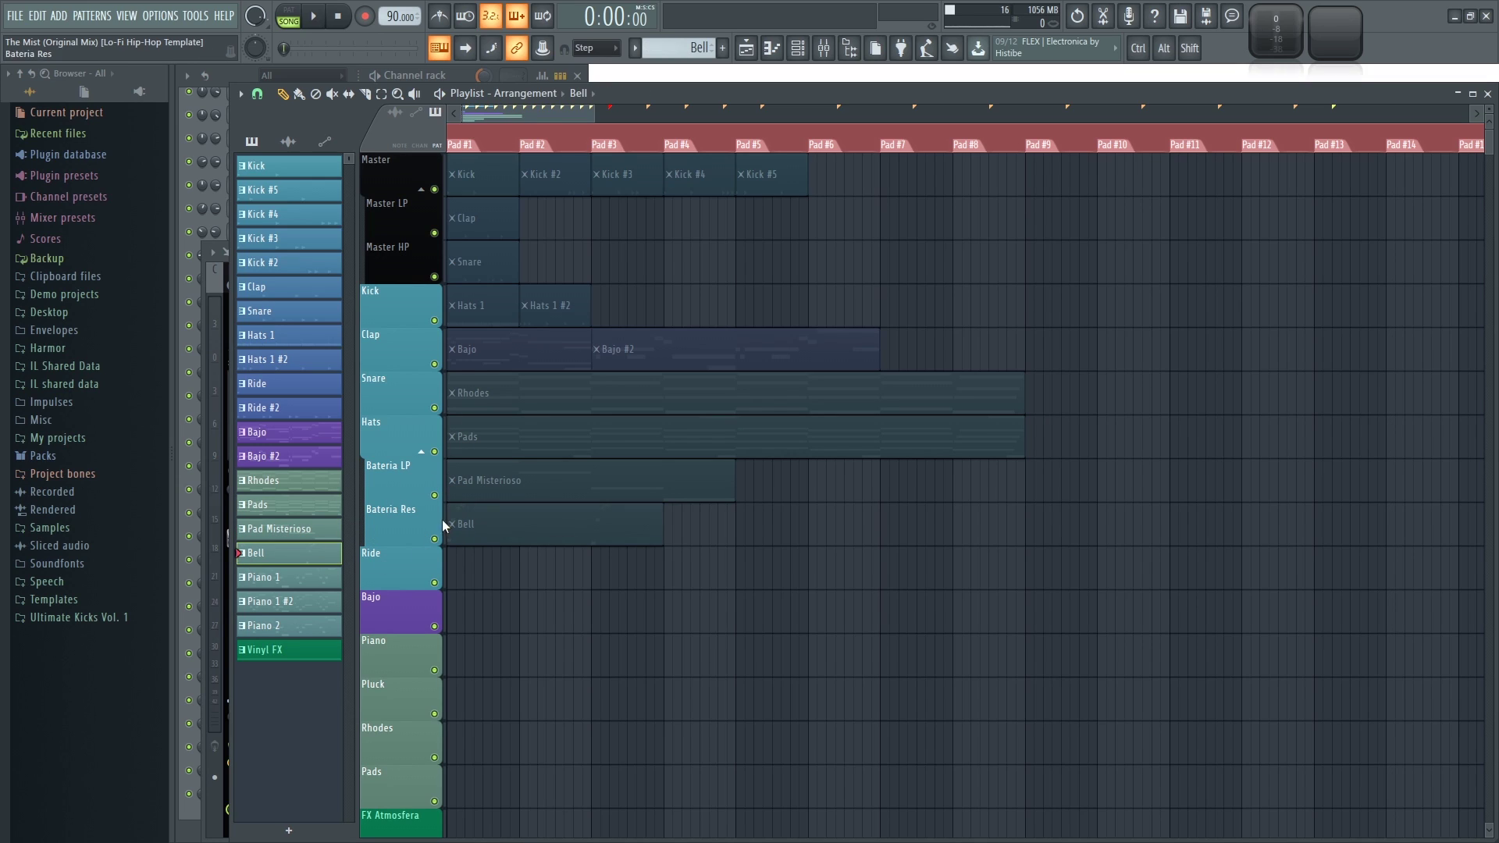
{"action": "left_click_drag", "start_coordinate": [304, 586], "coordinate": [495, 562]}
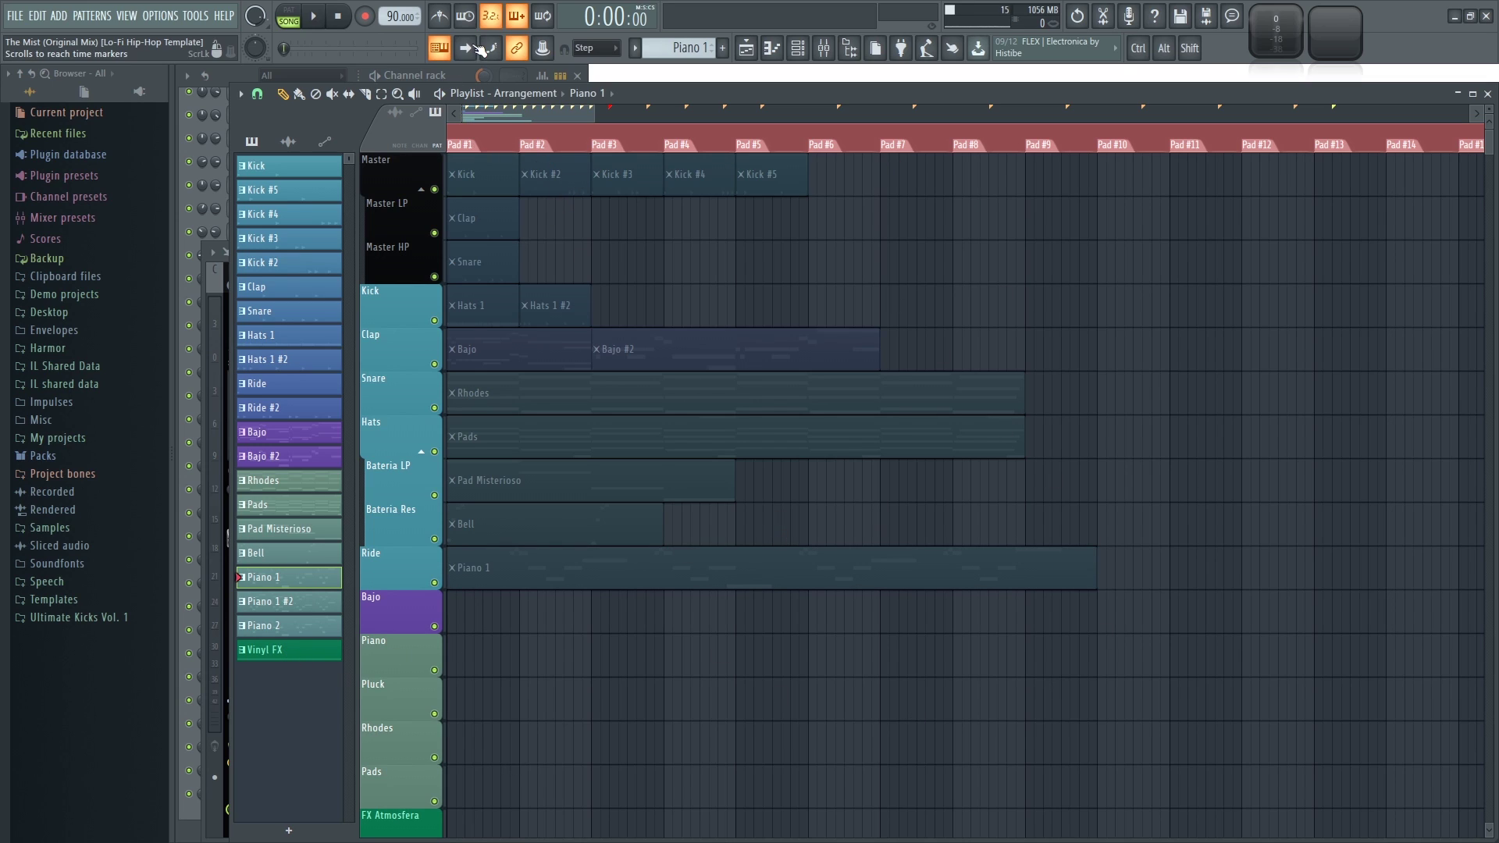
Start playback in performance mode, trigger the Kick, Hats 1, Snare and Clap clips, and stop playback.
{"action": "key", "text": "space"}
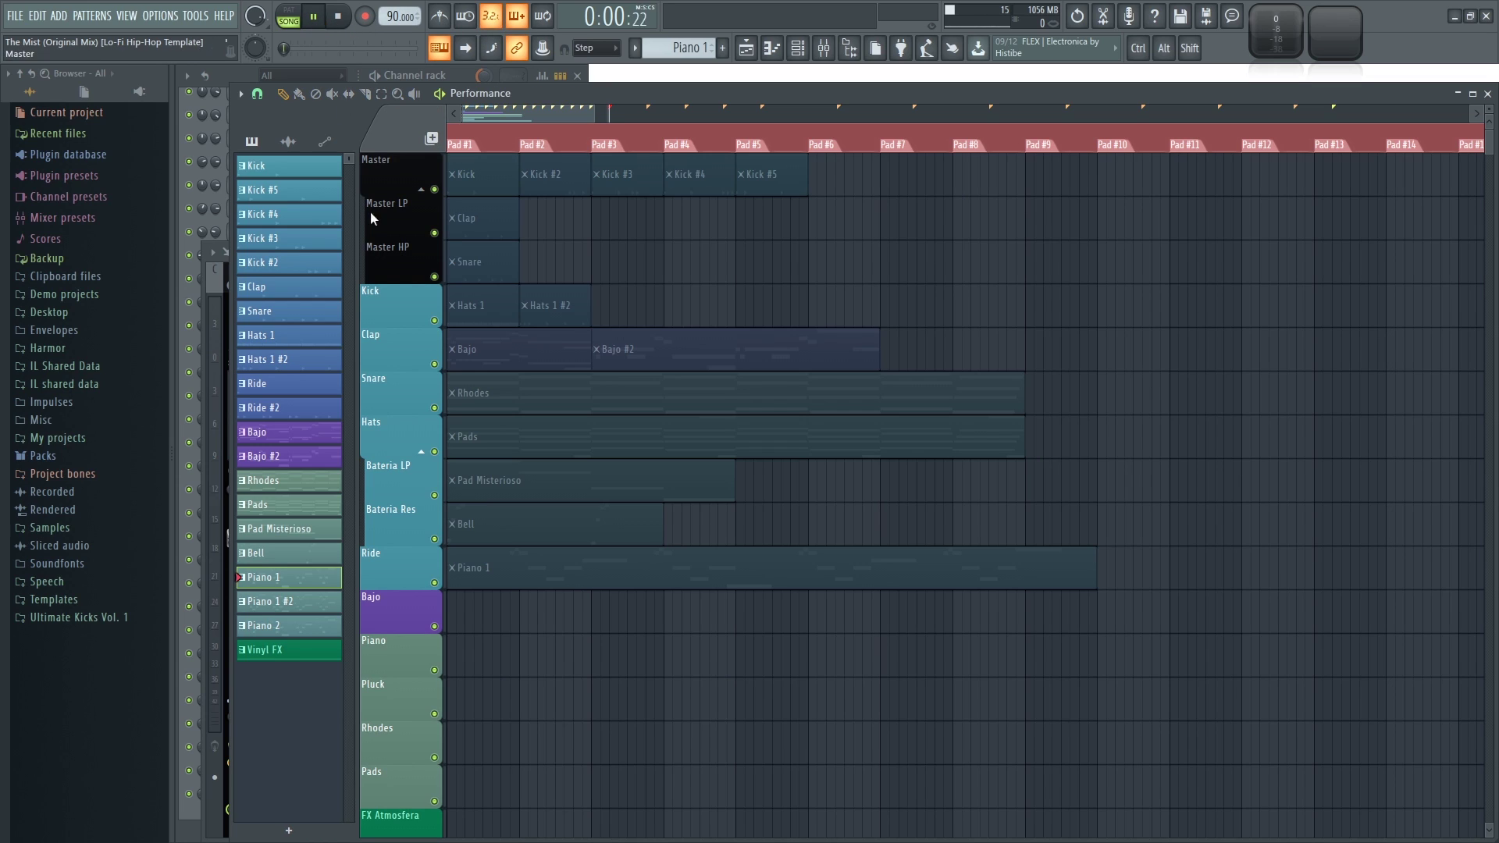
{"action": "left_click", "coordinate": [489, 179]}
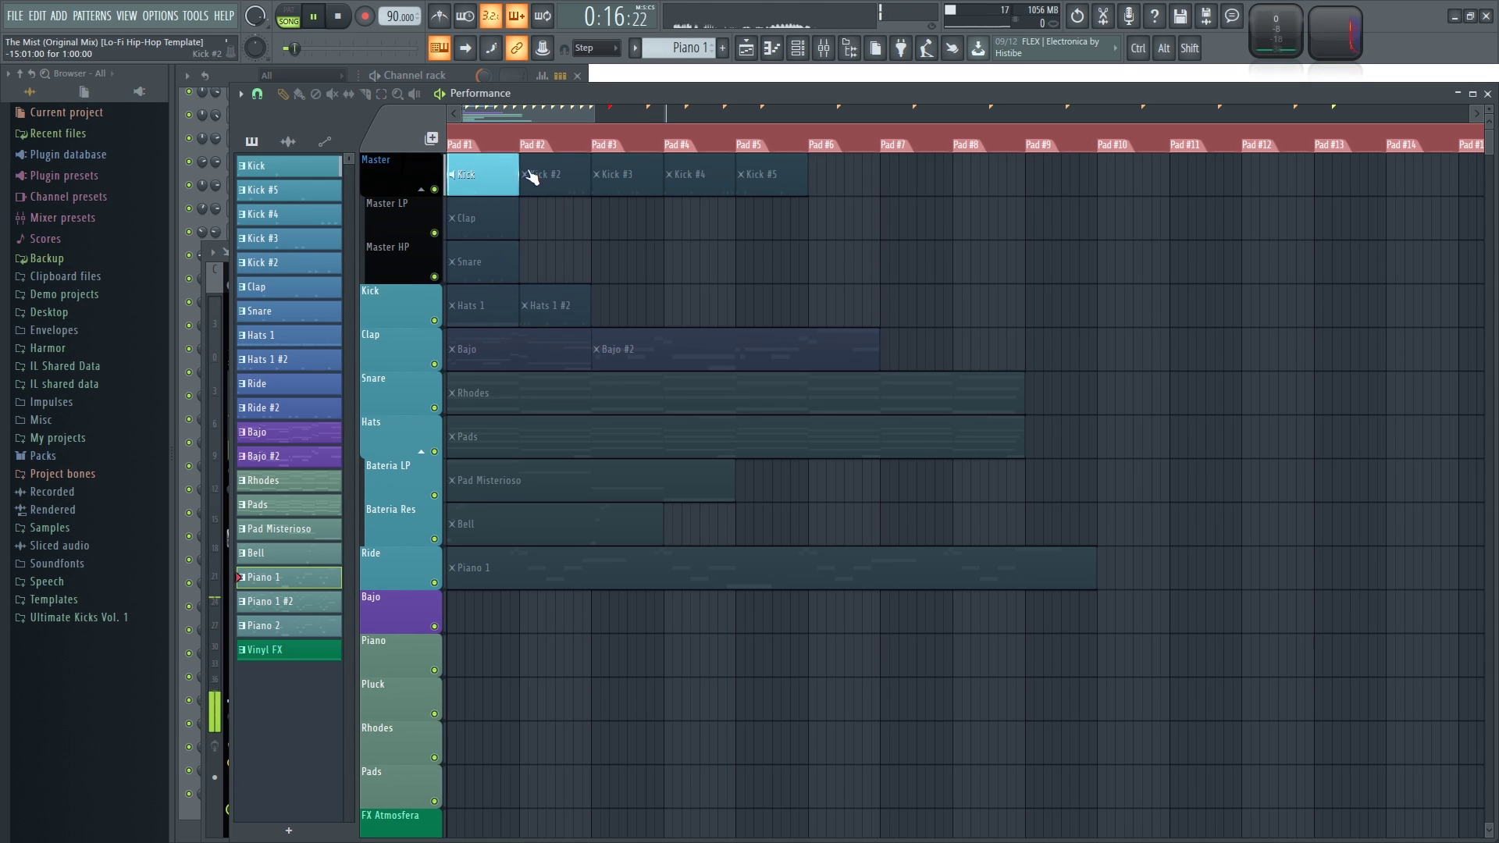
{"action": "left_click", "coordinate": [471, 303]}
{"action": "left_click", "coordinate": [473, 261]}
{"action": "left_click", "coordinate": [475, 219]}
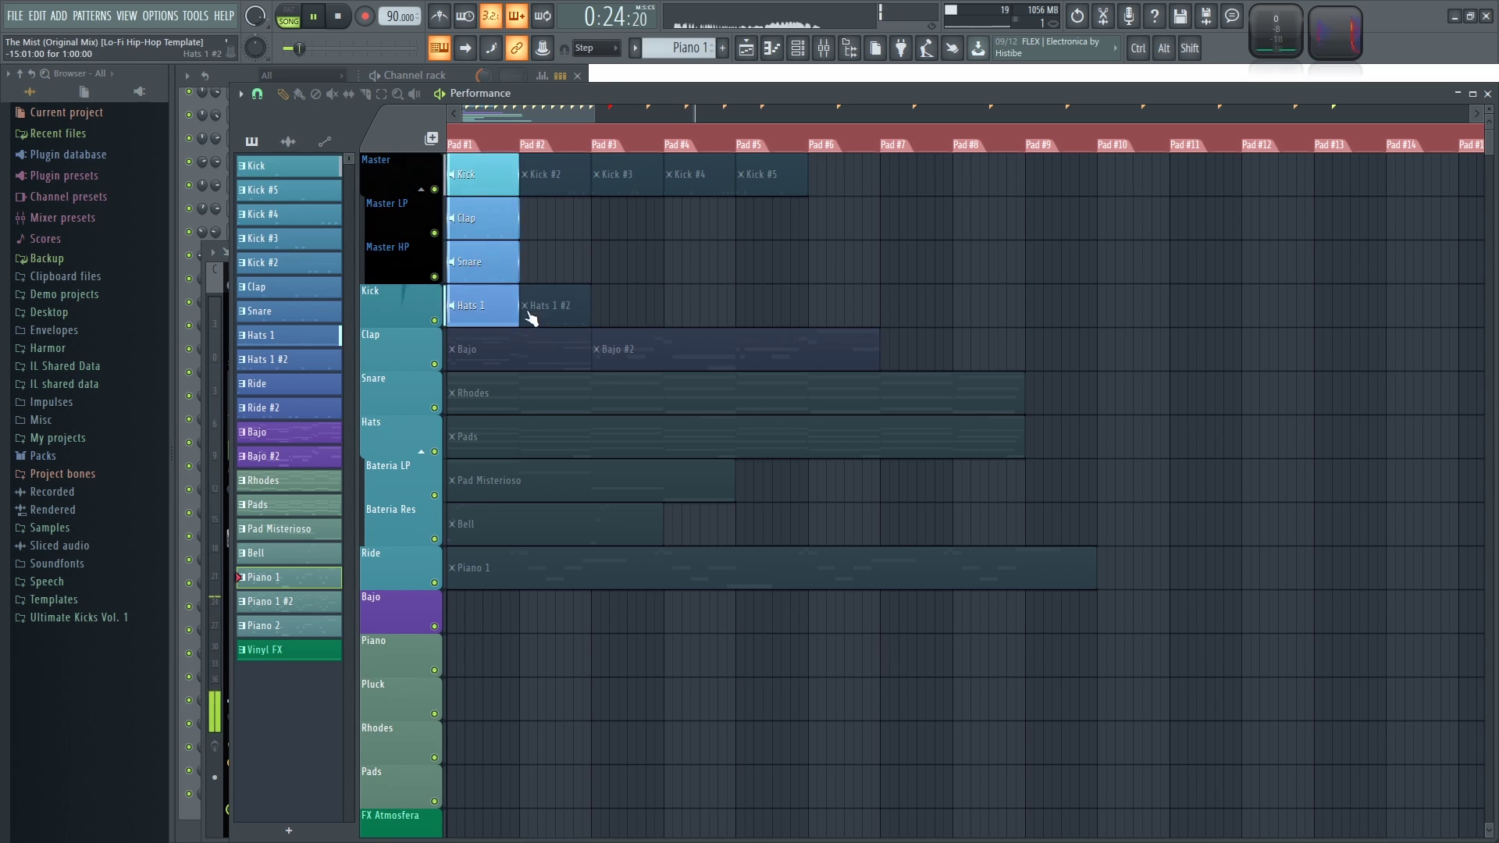
{"action": "key", "text": "space"}
{"action": "key", "text": "F9"}
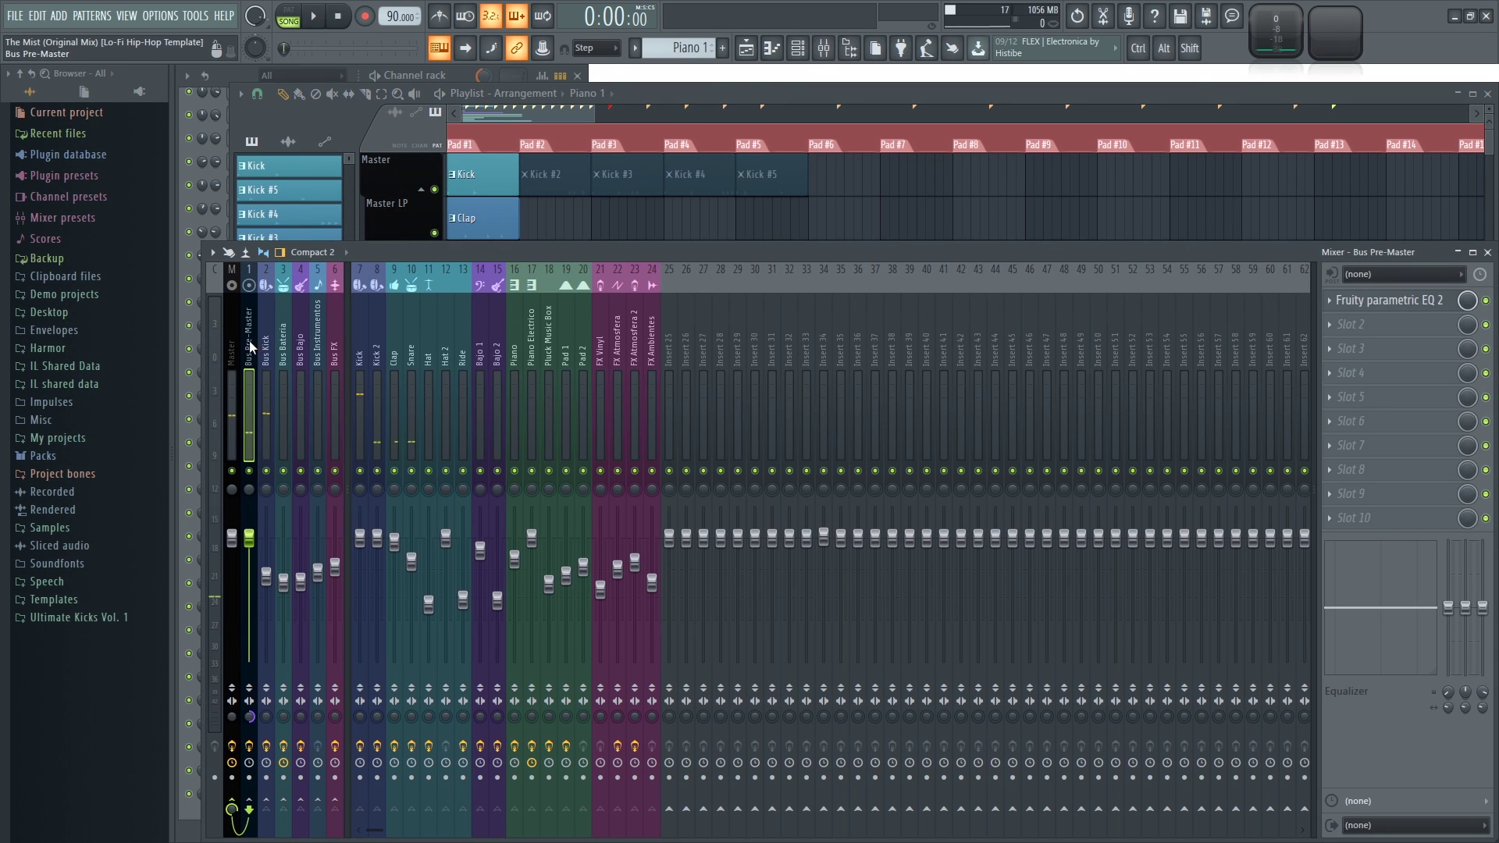
{"action": "key", "text": "F9"}
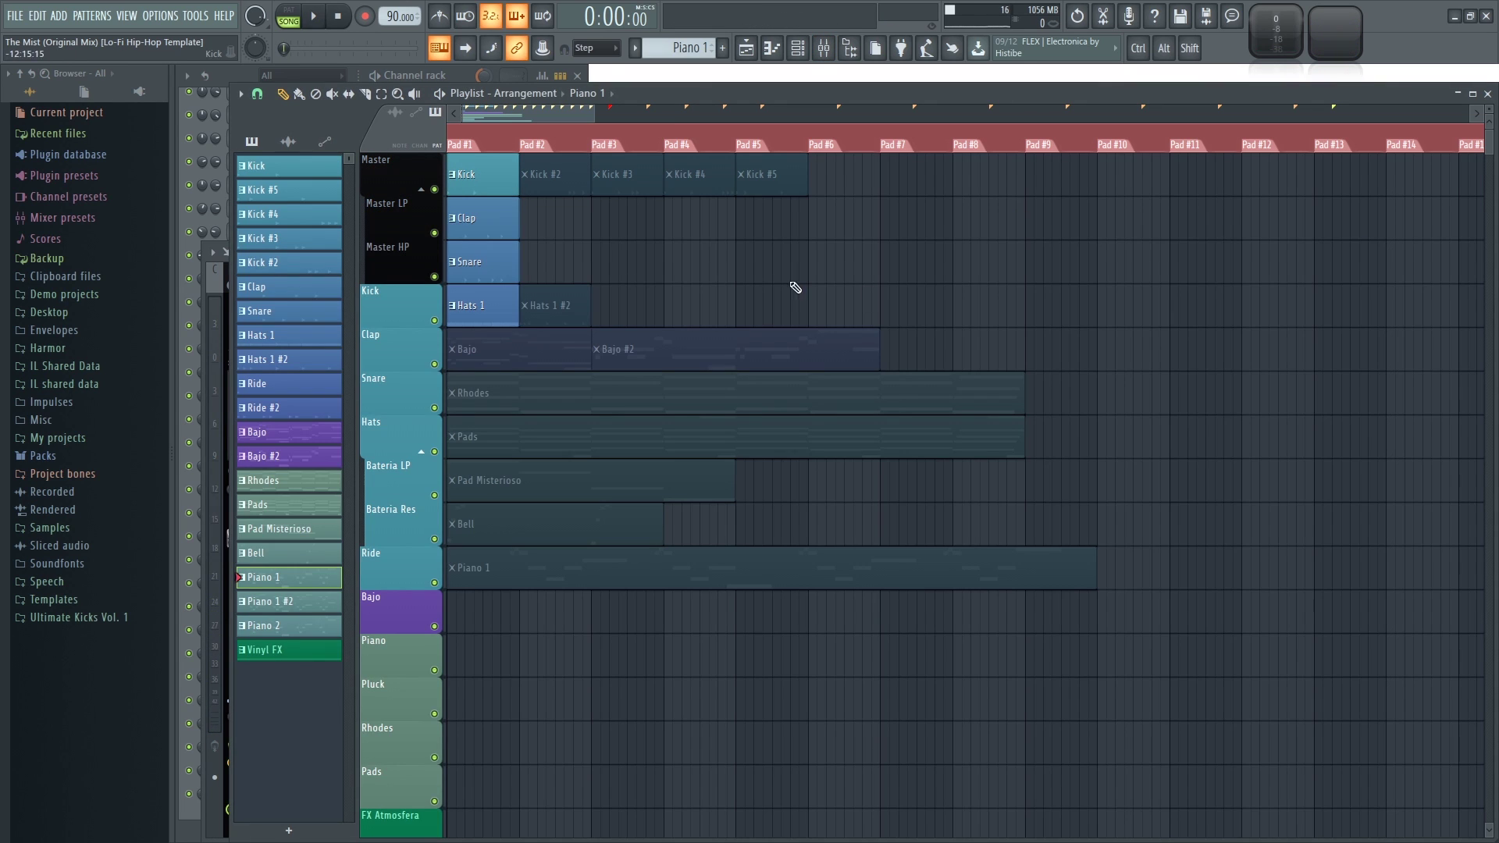
Mute the Clap, Snare and Hats 1 clips at Pad #1 with the Mute tool.
{"action": "left_click", "coordinate": [332, 94]}
{"action": "left_click", "coordinate": [485, 228]}
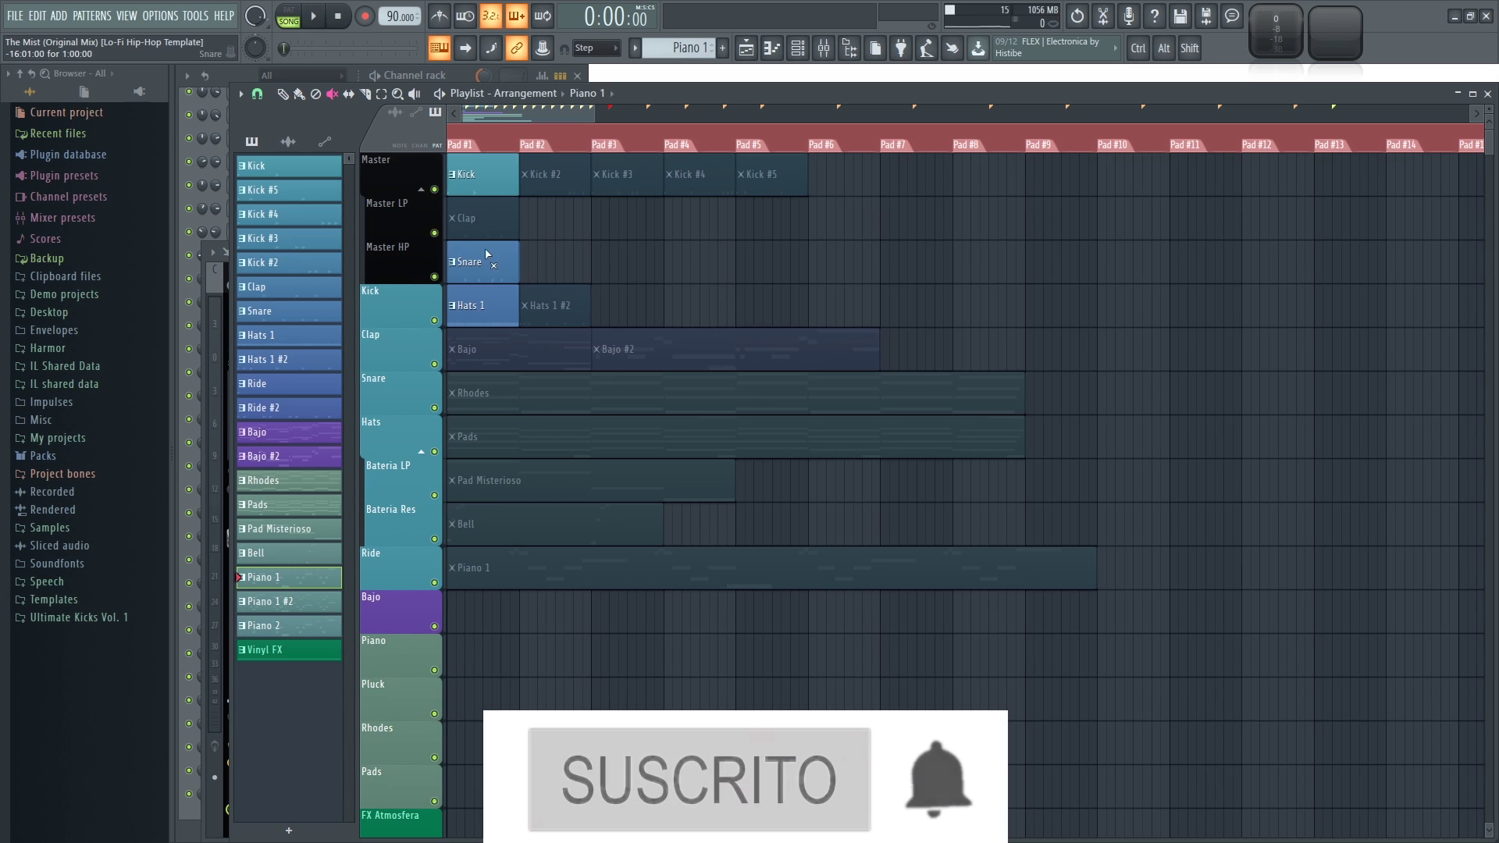
{"action": "left_click", "coordinate": [486, 254]}
{"action": "left_click", "coordinate": [485, 300]}
Restart the performance with only the Kick clip active and trigger the Clap, Snare and Hats 1 clips.
{"action": "left_click", "coordinate": [508, 178]}
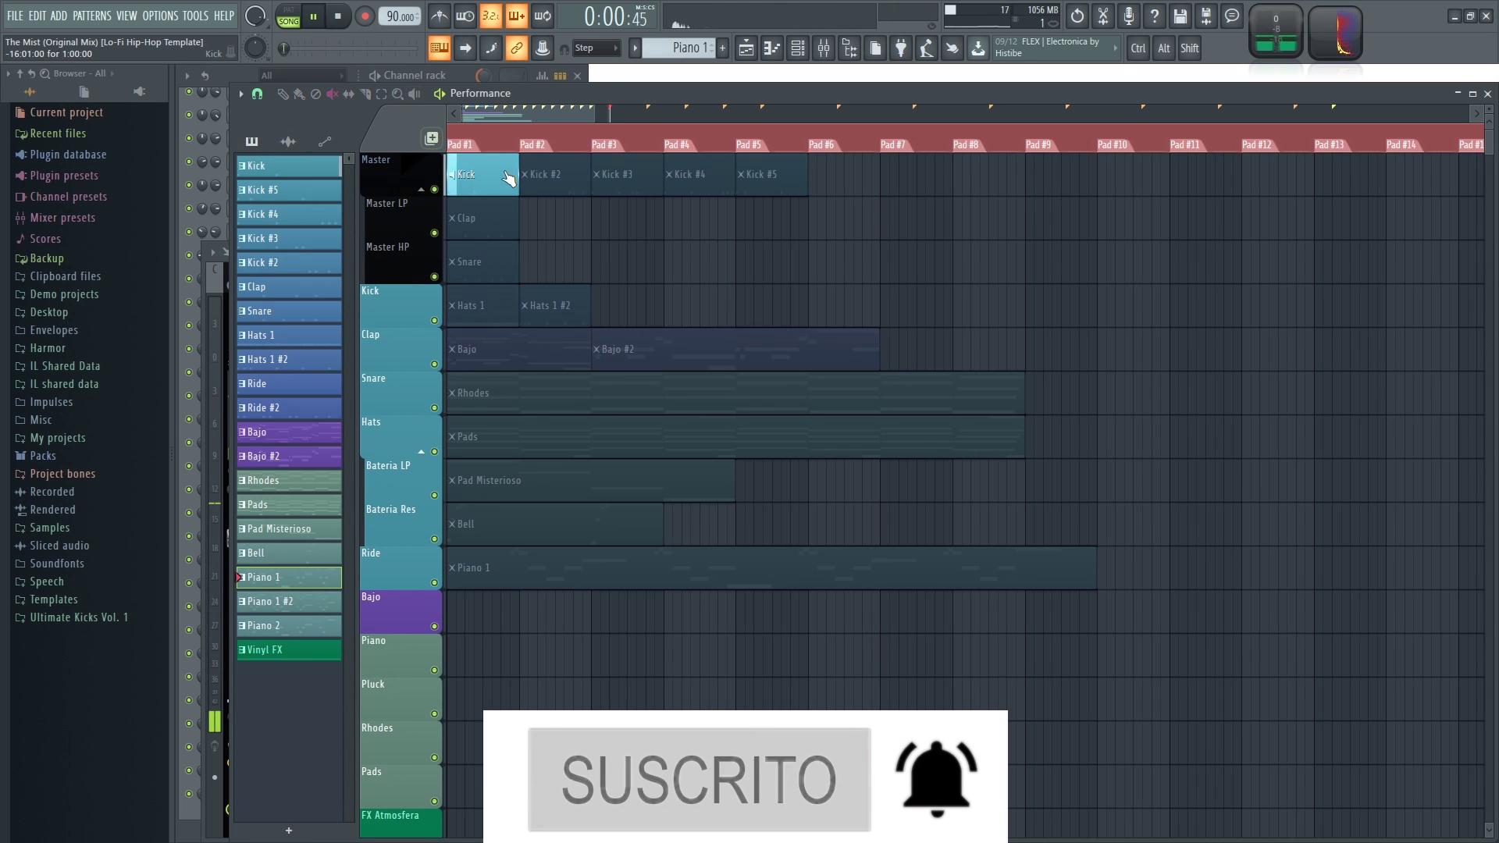
{"action": "key", "text": "p"}
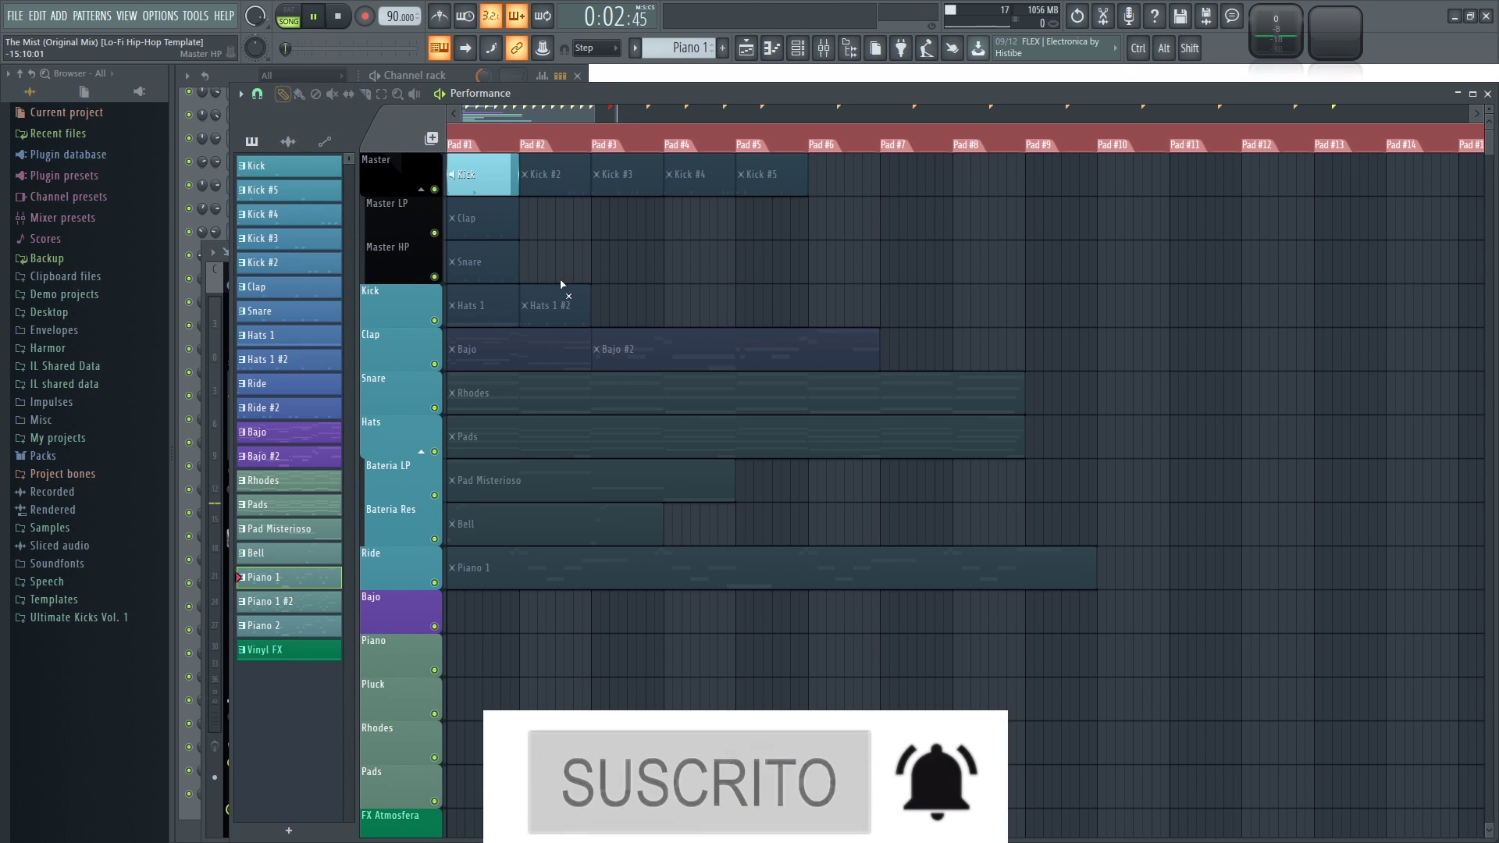
{"action": "left_click", "coordinate": [484, 226]}
{"action": "left_click", "coordinate": [484, 263]}
{"action": "left_click", "coordinate": [485, 301]}
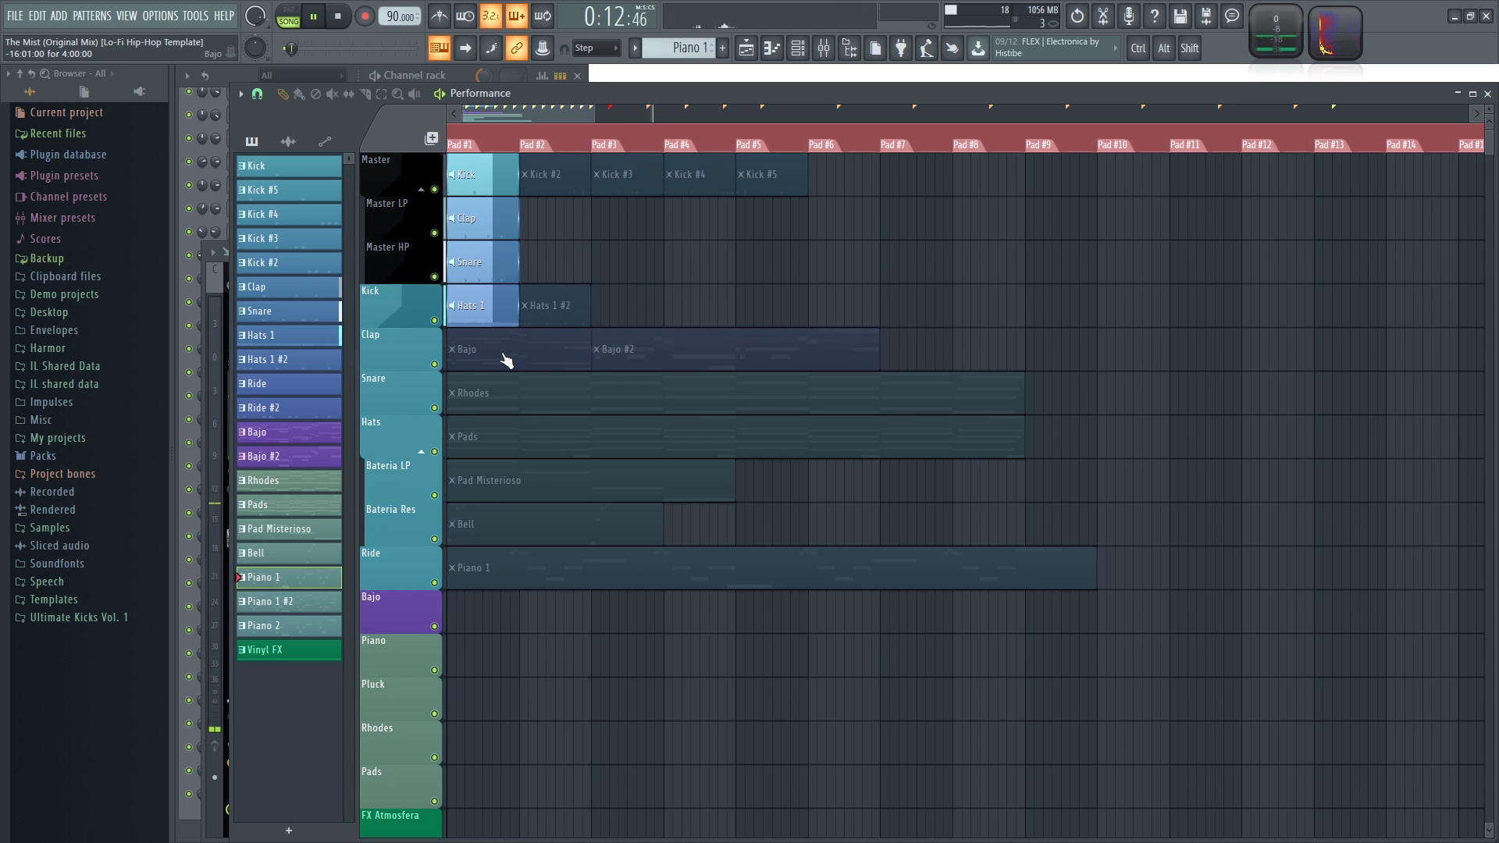
Trigger the Bajo #2, Rhodes and Pads clips in the running performance and stop playback.
{"action": "left_click", "coordinate": [656, 348]}
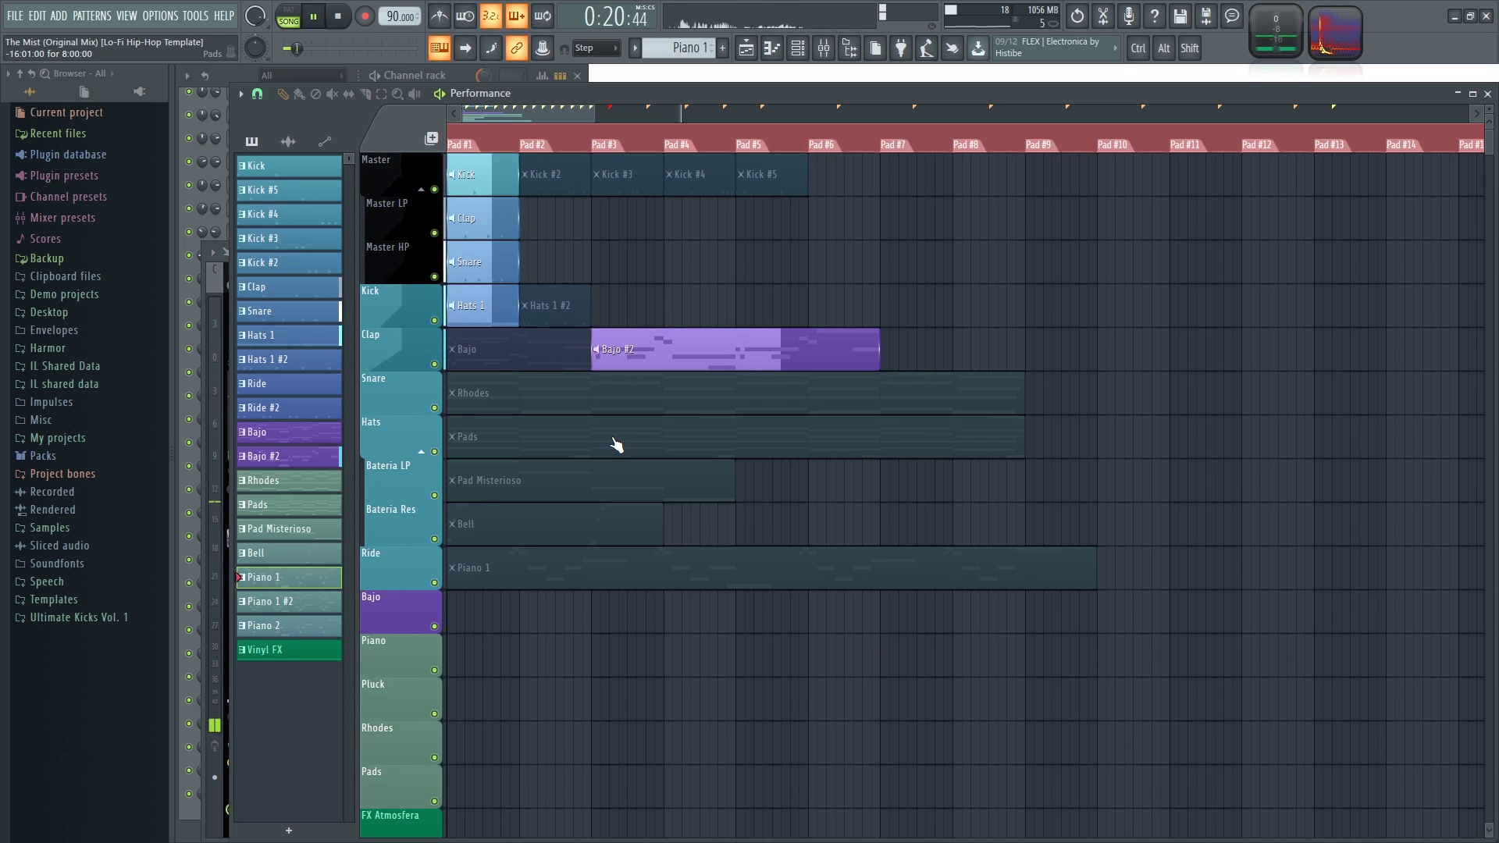
{"action": "left_click", "coordinate": [557, 404]}
{"action": "left_click", "coordinate": [524, 438]}
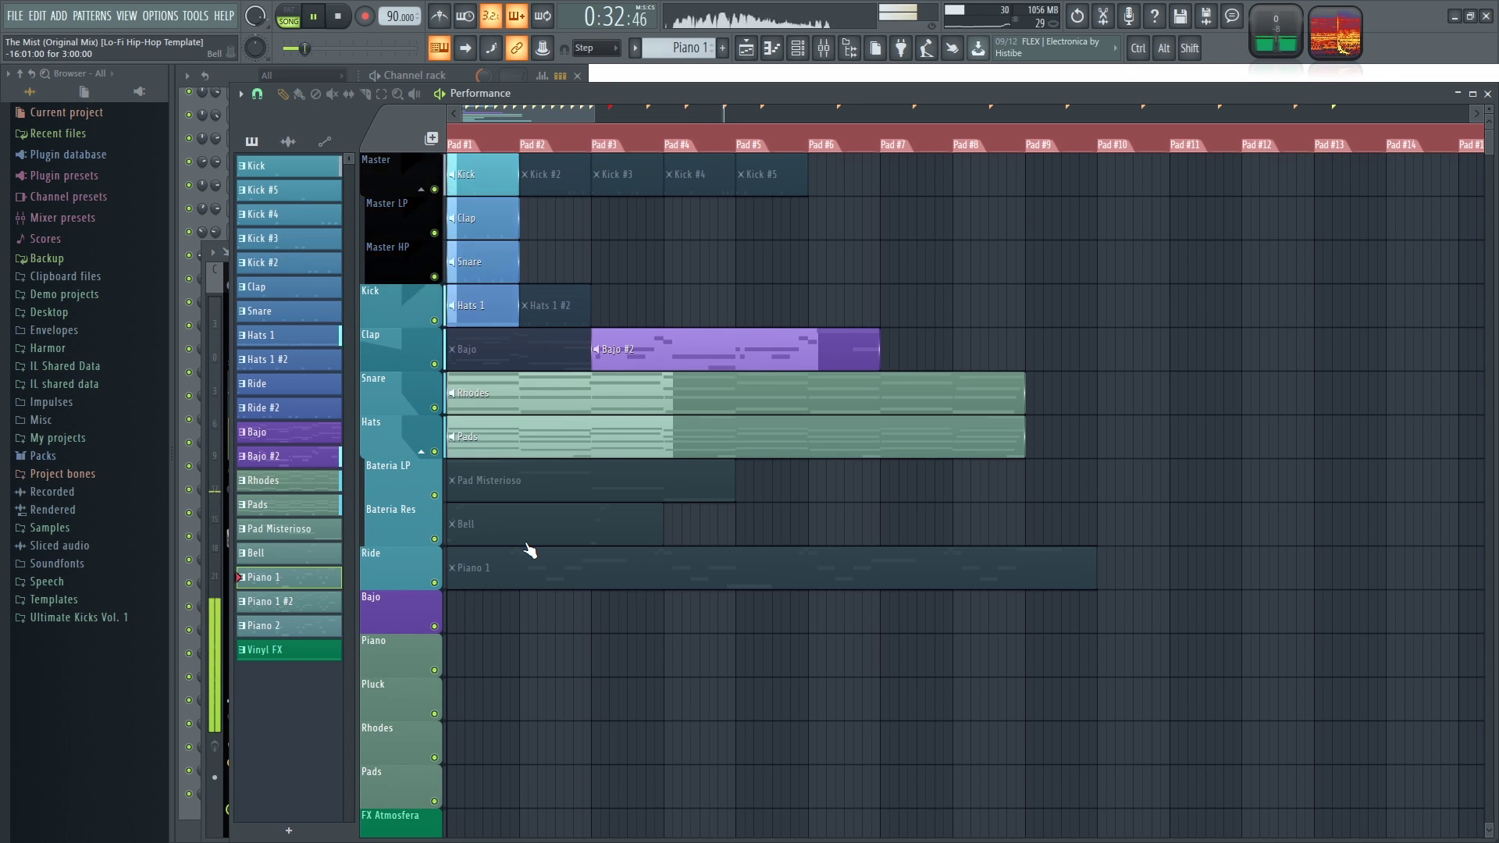
{"action": "key", "text": "space"}
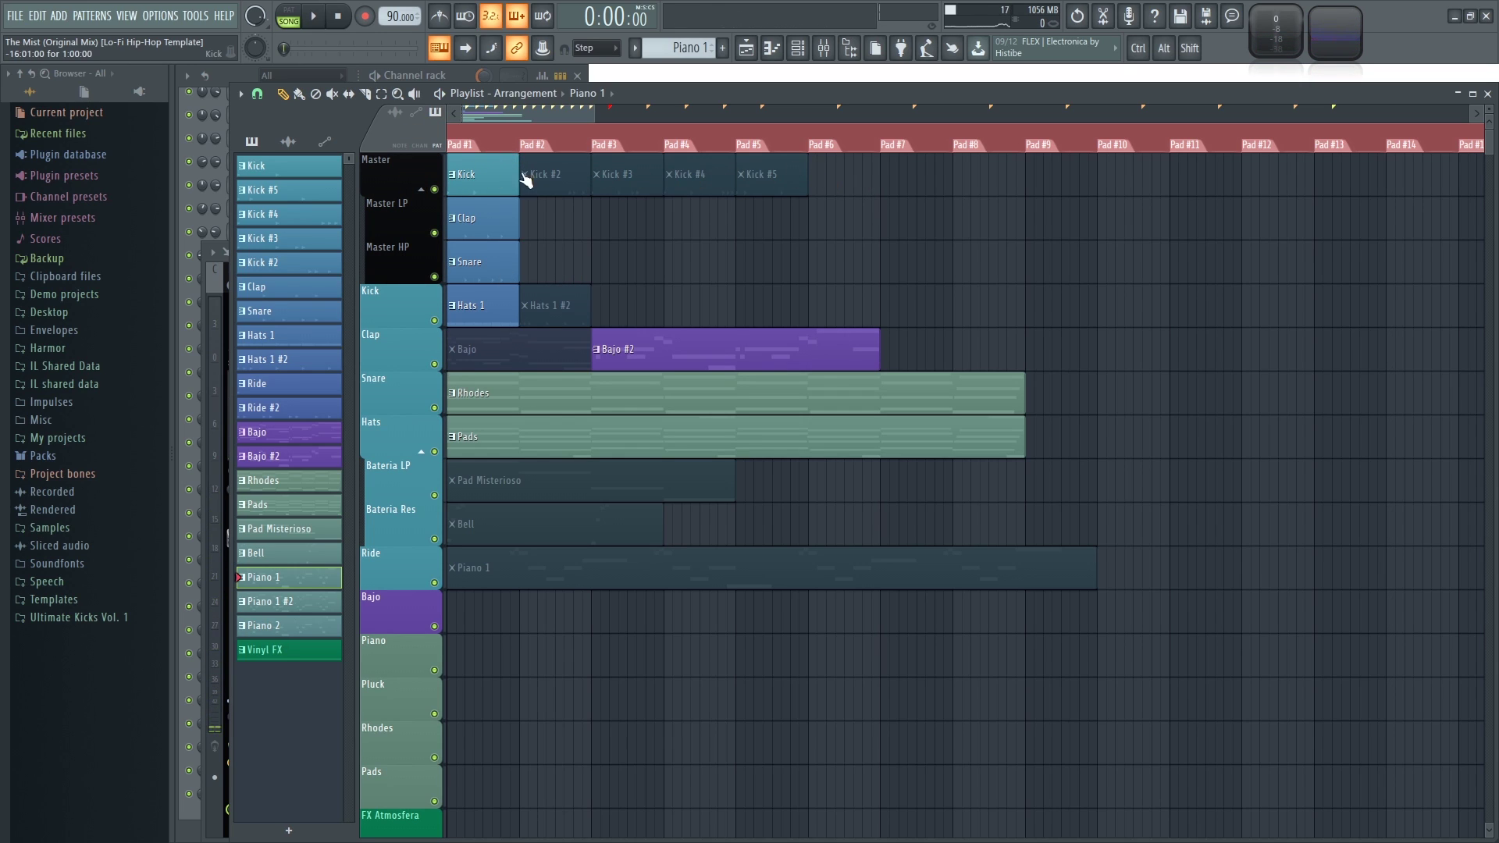
Play the performance again, switch off the Bajo #2, Clap, Rhodes and Pads clips, and stop playback.
{"action": "left_click", "coordinate": [842, 180]}
{"action": "right_click", "coordinate": [853, 180]}
{"action": "key", "text": "space"}
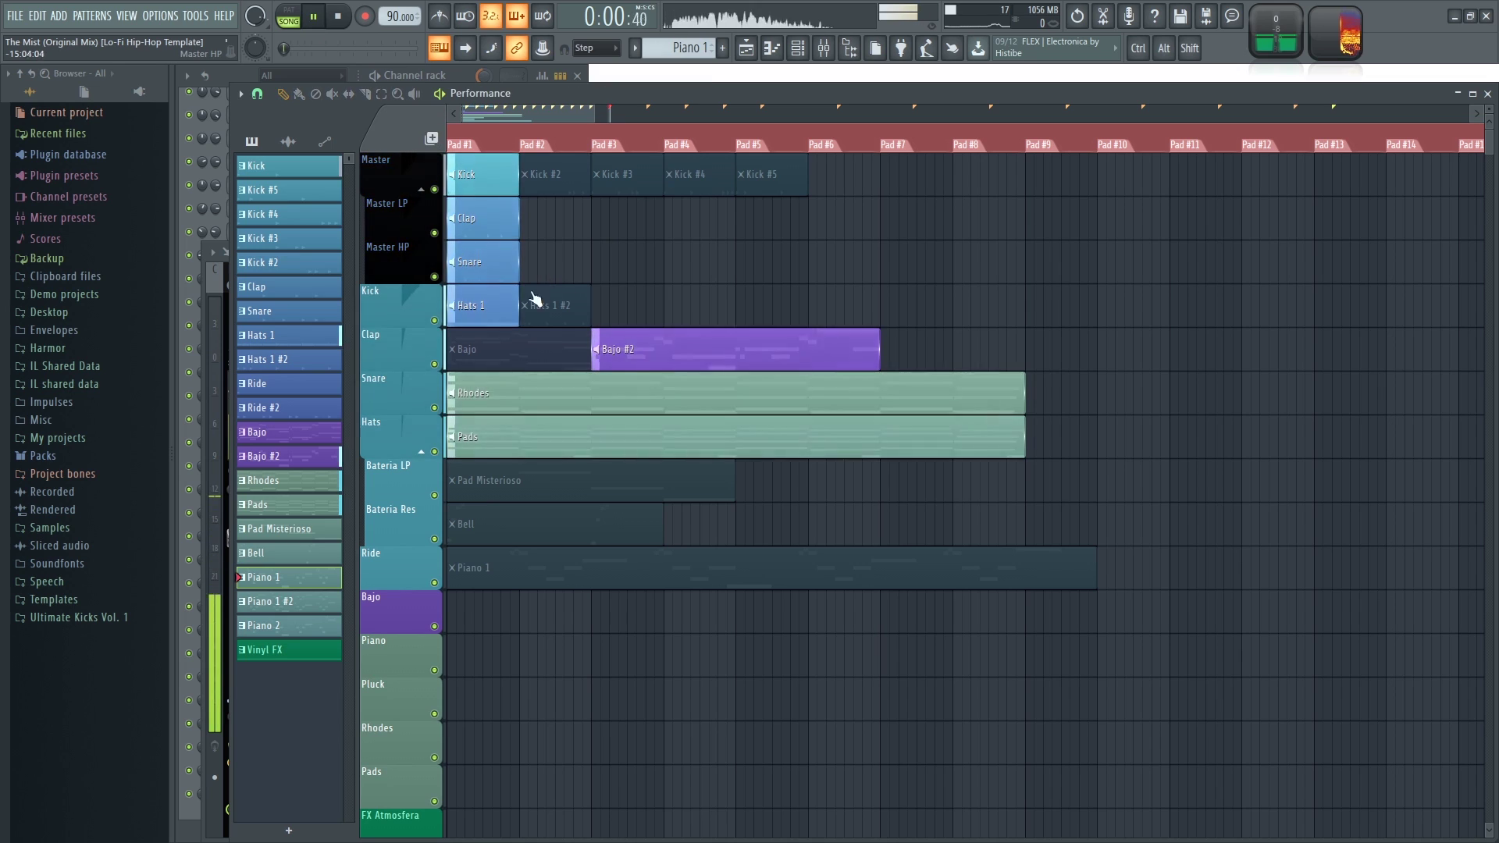
{"action": "left_click", "coordinate": [669, 350]}
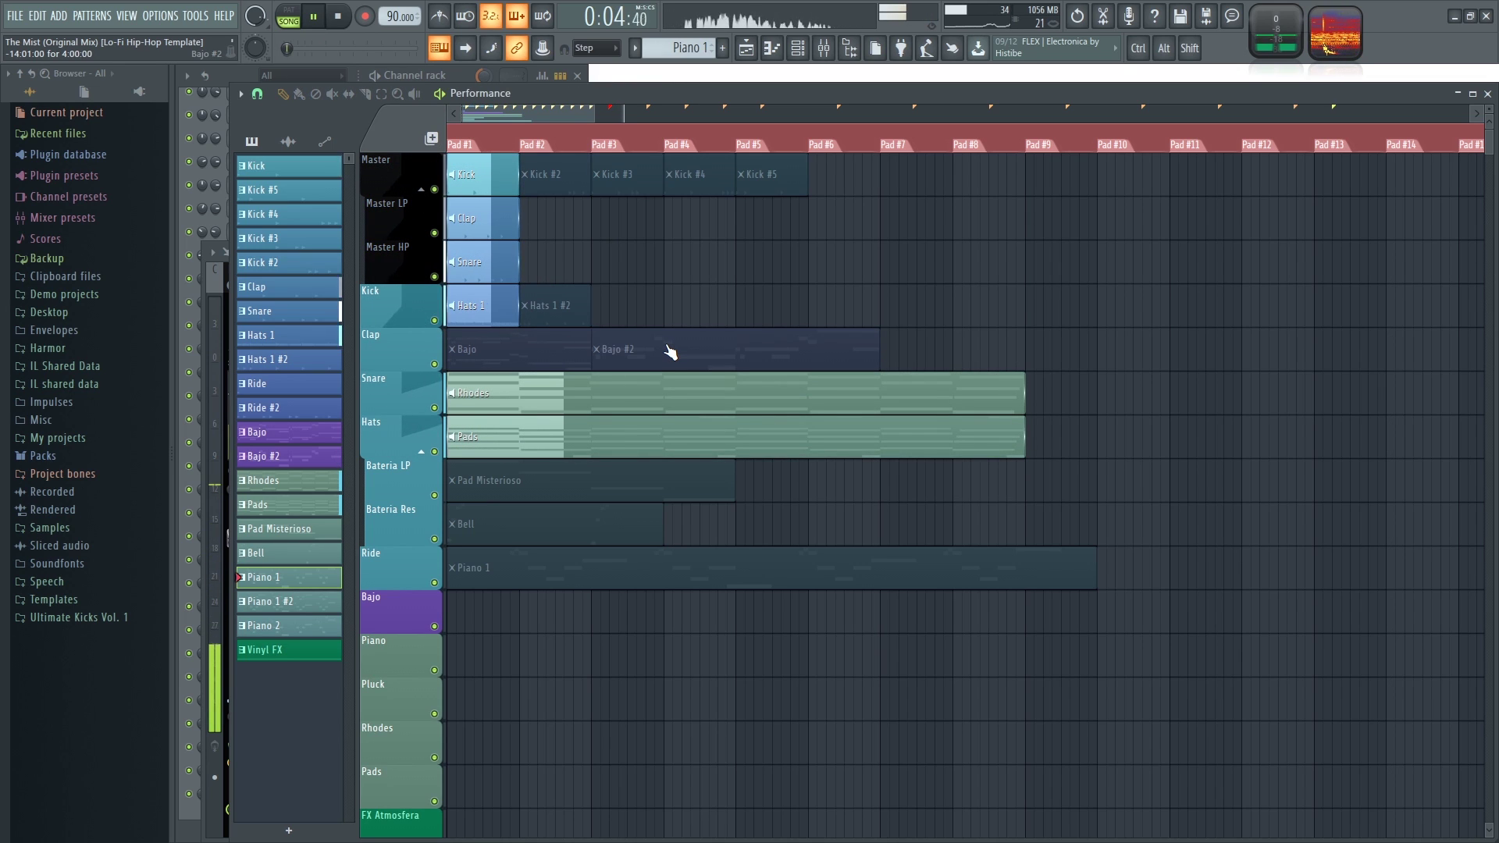
{"action": "left_click", "coordinate": [478, 223]}
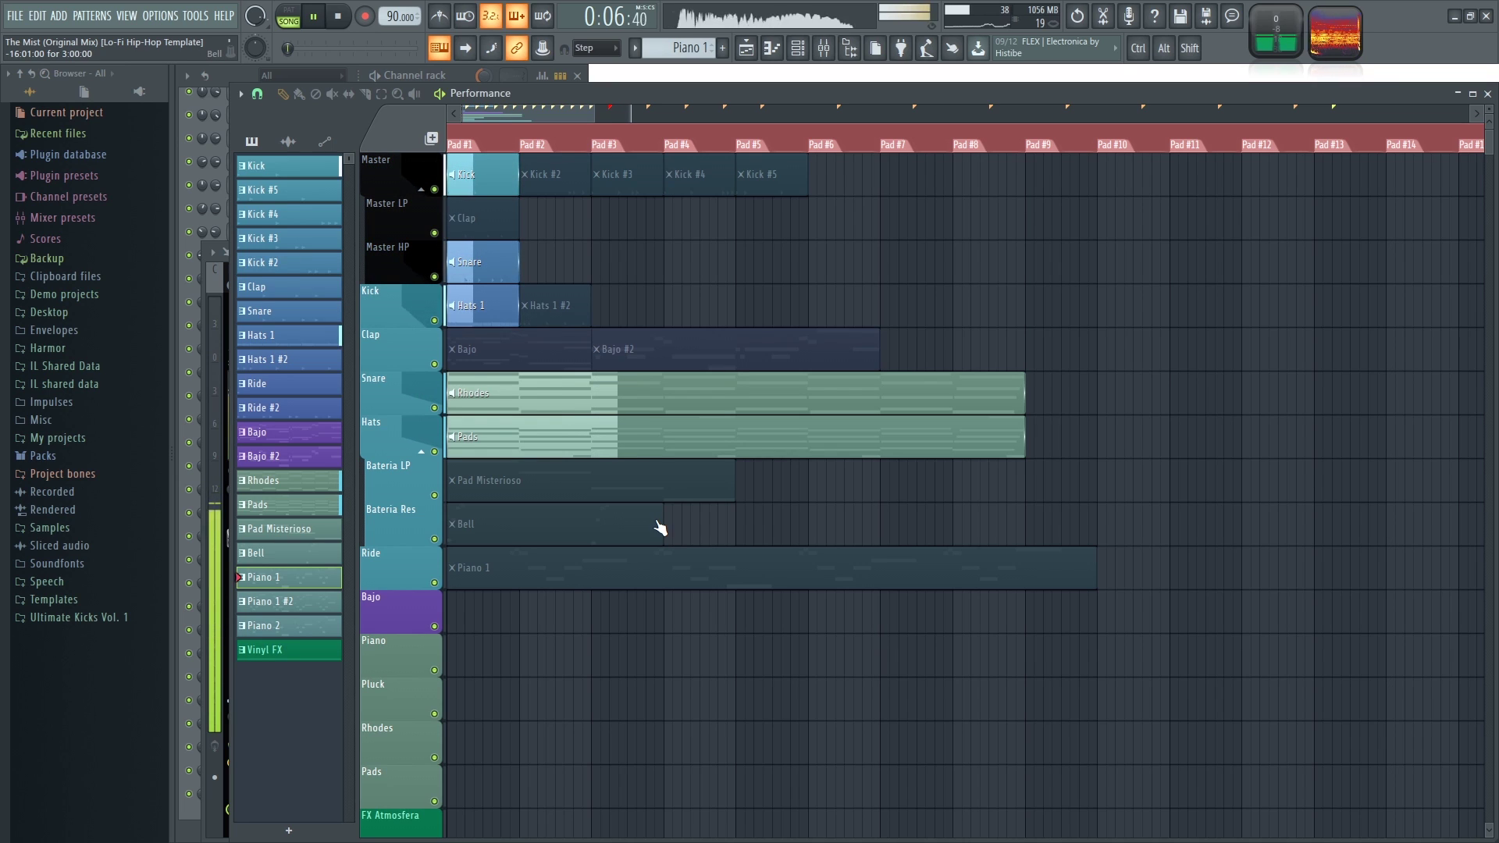
{"action": "left_click", "coordinate": [375, 394]}
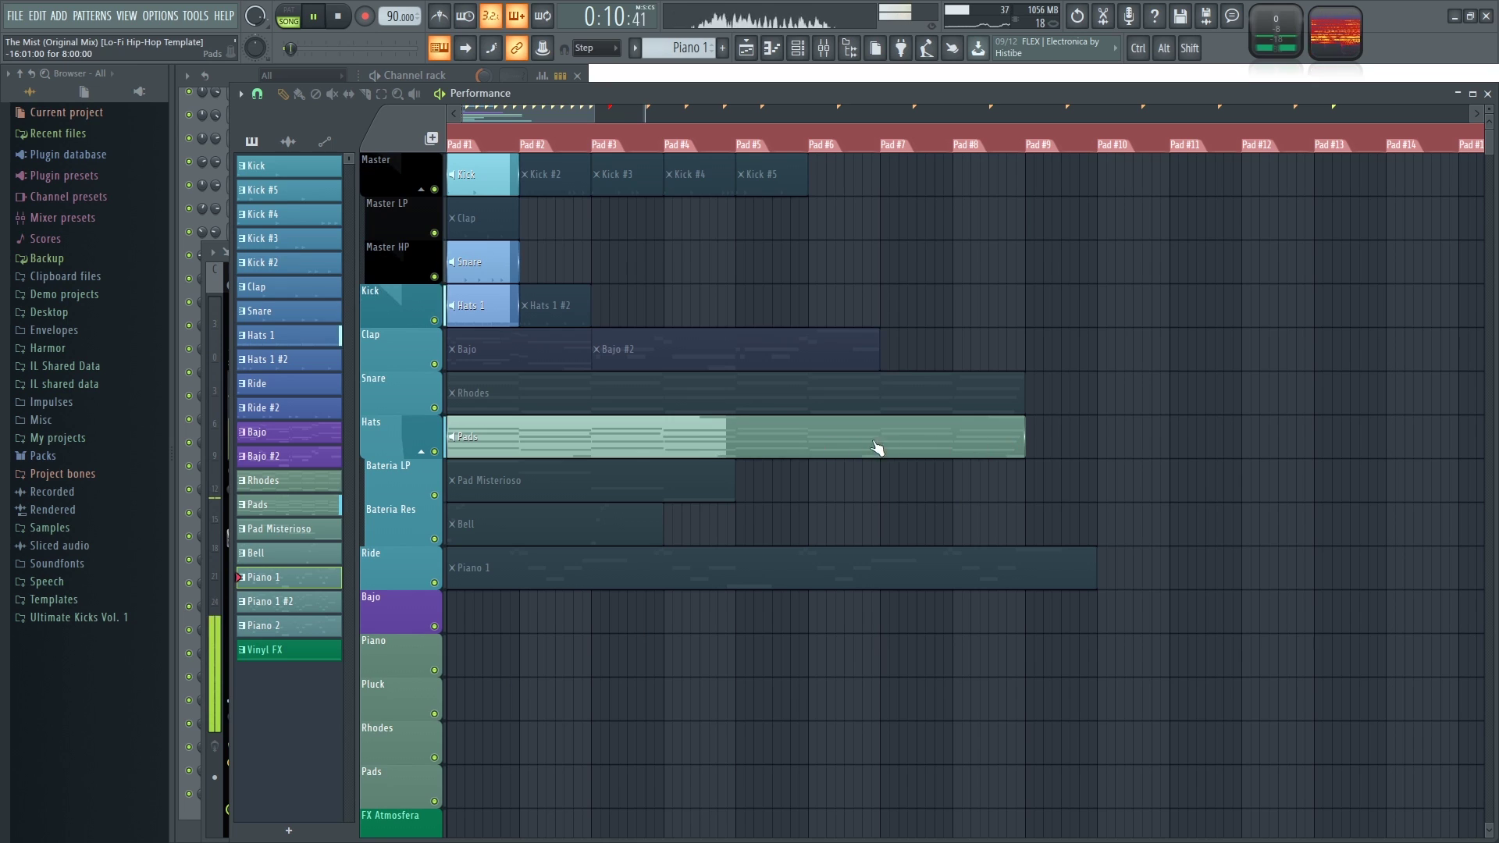
{"action": "left_click", "coordinate": [1072, 446]}
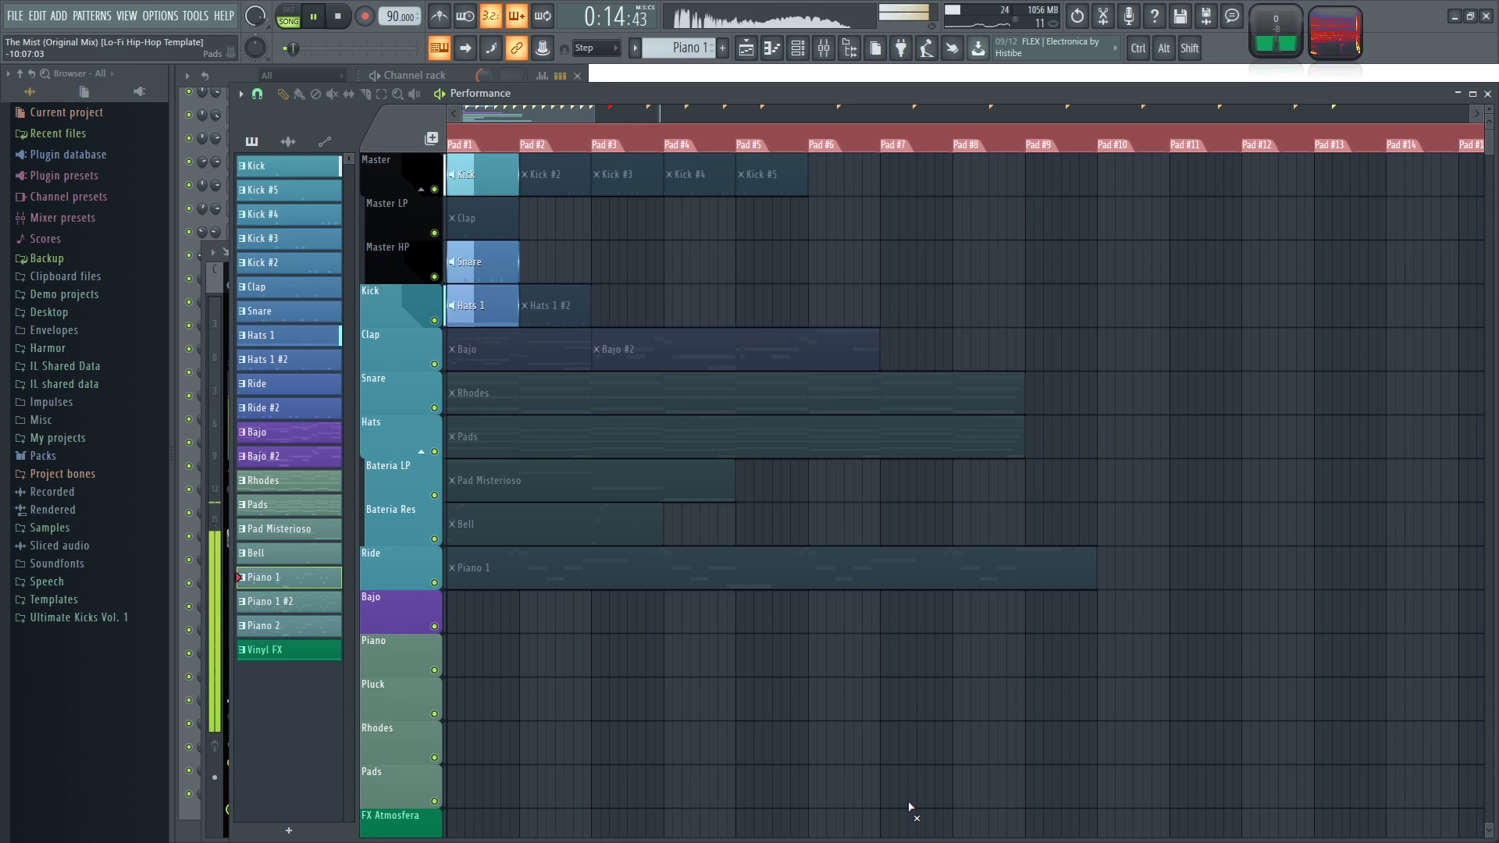
{"action": "key", "text": "space"}
{"action": "key", "text": "F9"}
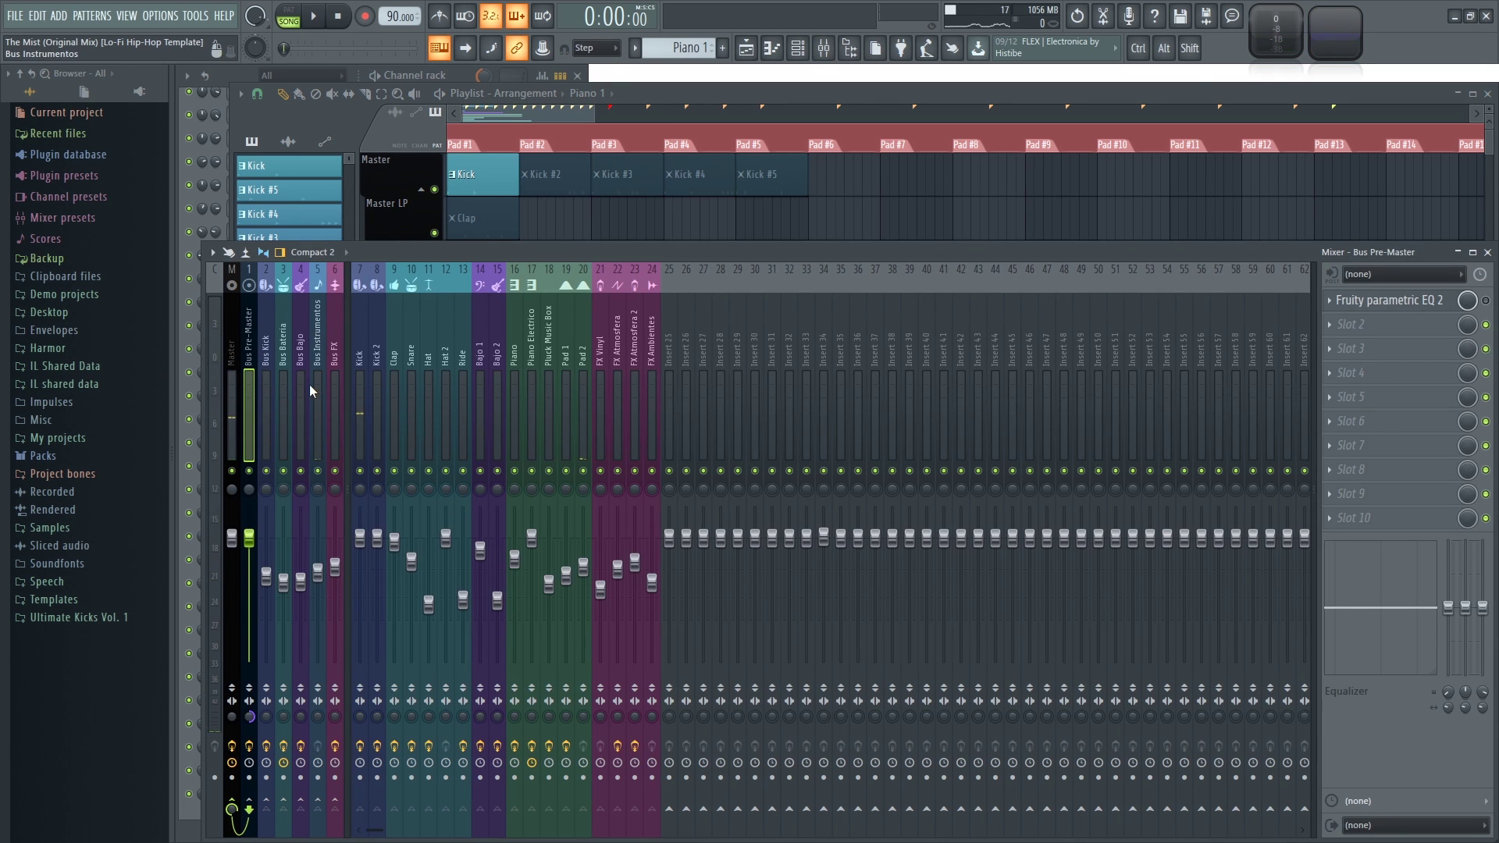
{"action": "key", "text": "F9"}
Start the performance and trigger the Bajo #2, Rhodes, Pads, Pad Misterioso, Bell and Piano 1 clips.
{"action": "scroll", "coordinate": [627, 144], "scroll_direction": "down", "scroll_amount": 4}
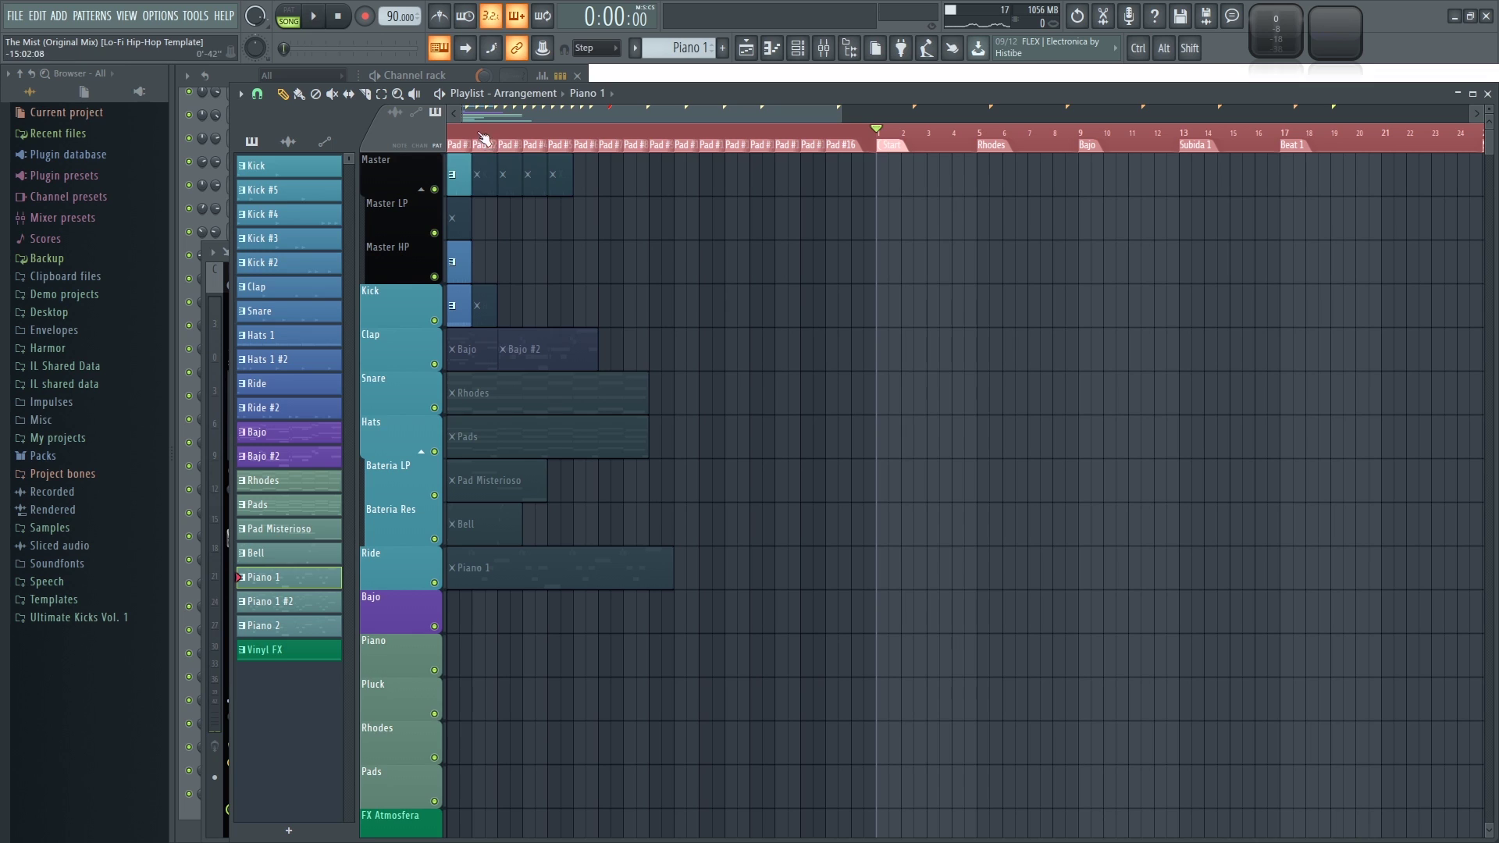
{"action": "scroll", "coordinate": [465, 147], "scroll_direction": "up", "scroll_amount": 3}
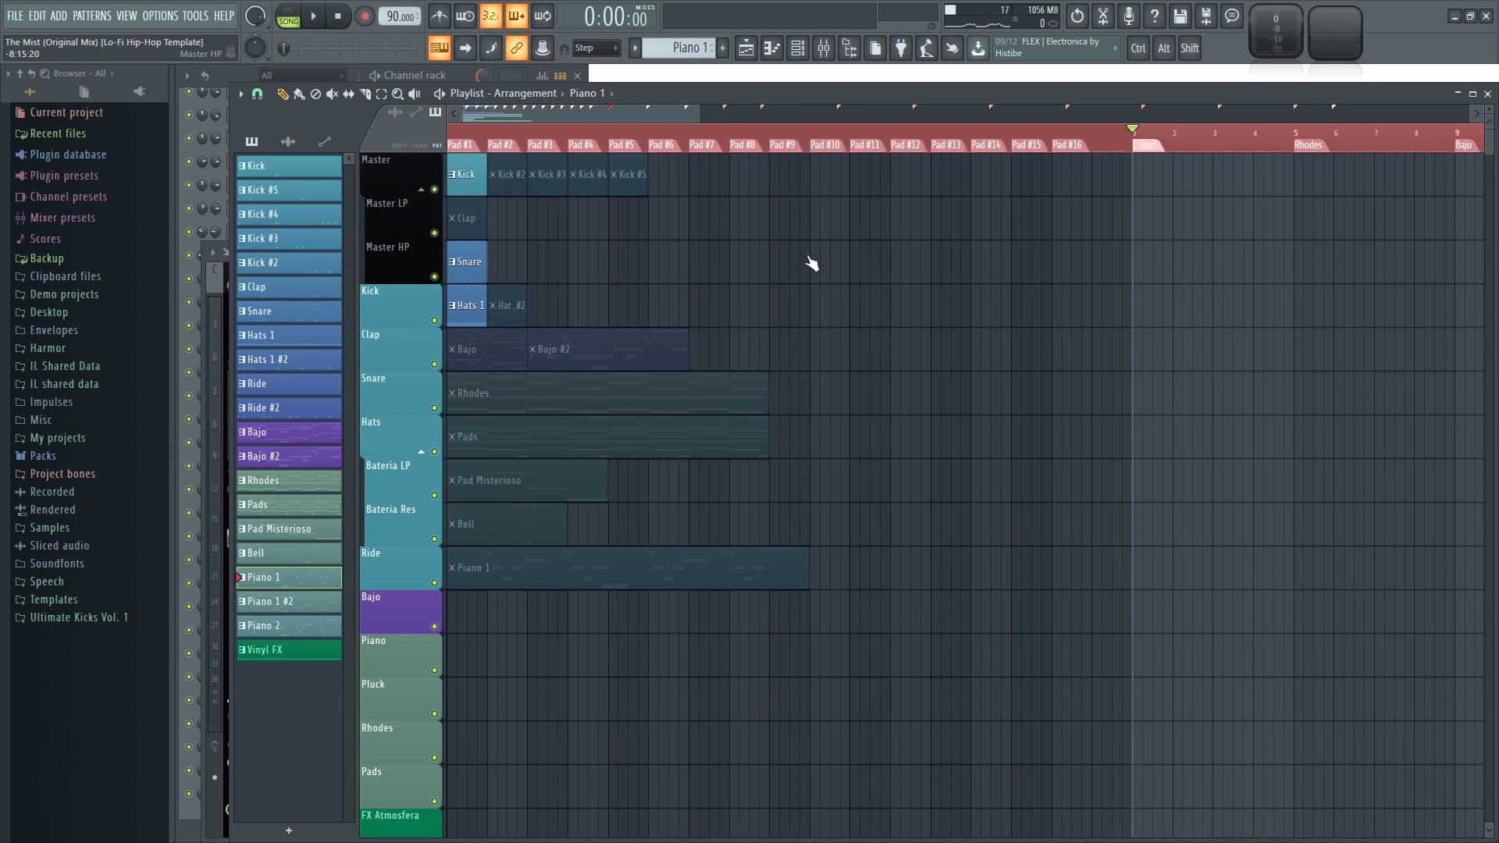
{"action": "key", "text": "space"}
{"action": "left_click", "coordinate": [576, 350]}
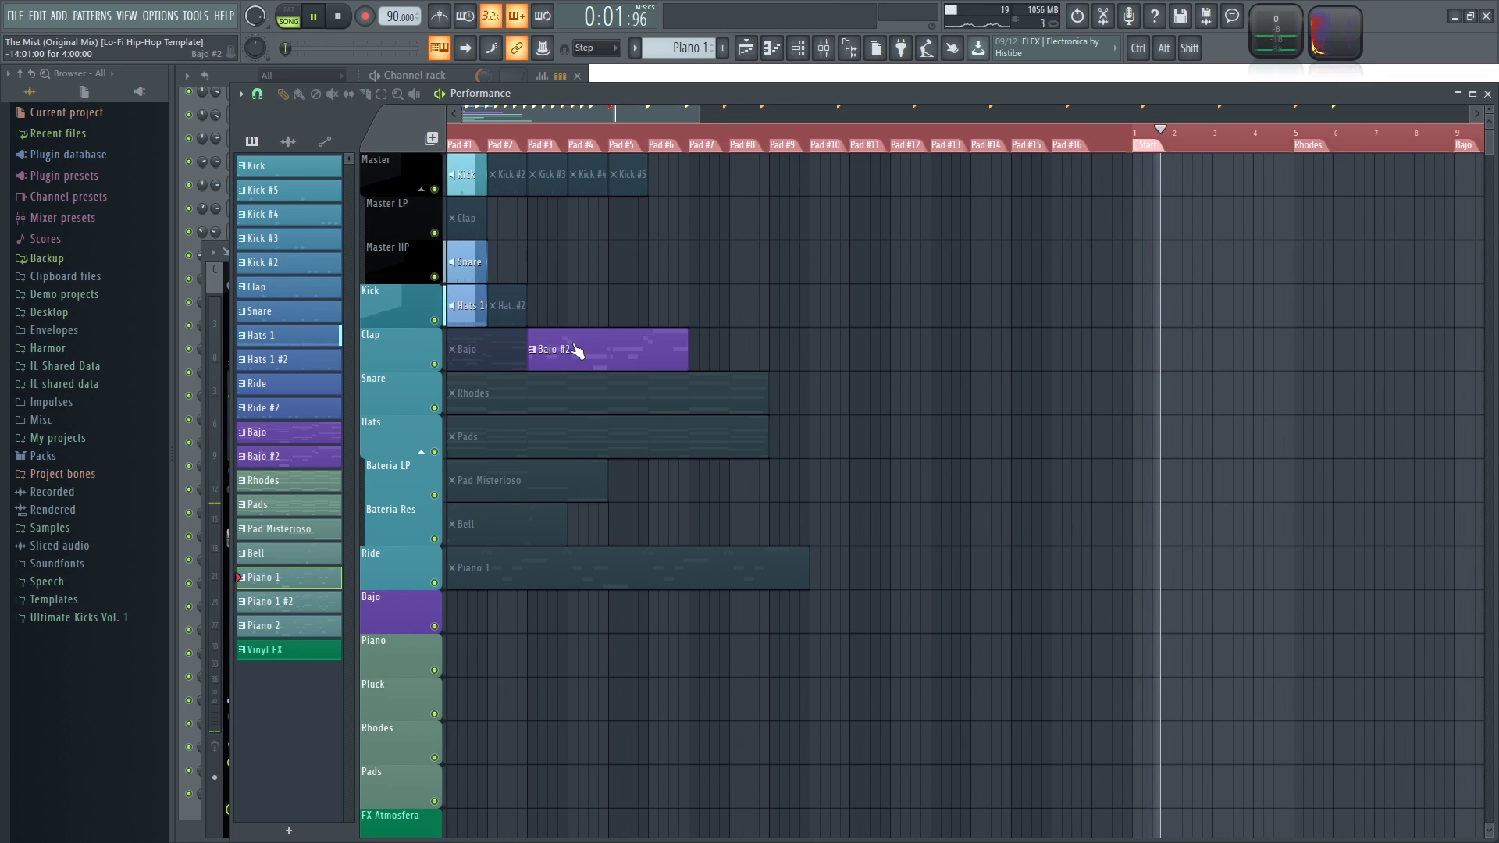
{"action": "left_click", "coordinate": [470, 396]}
{"action": "left_click", "coordinate": [493, 436]}
{"action": "left_click", "coordinate": [490, 484]}
{"action": "left_click", "coordinate": [488, 521]}
{"action": "left_click", "coordinate": [487, 575]}
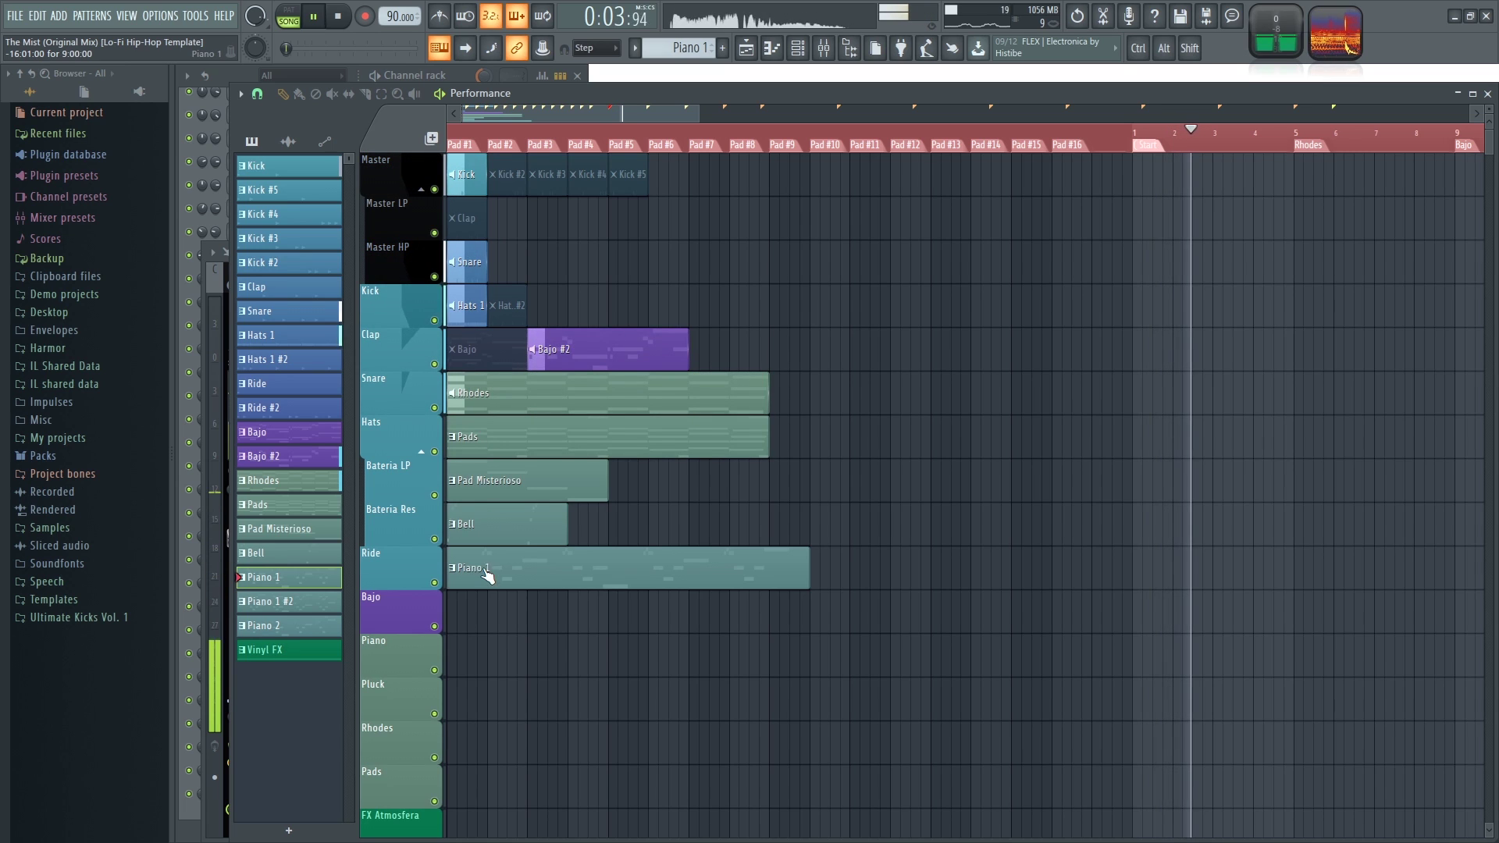
Stop playback, place the Fast LP – Bus Bateria Cutoff and Resonance automation clips at bar 1 on the Kick and Clap tracks, and audition the performance.
{"action": "scroll", "coordinate": [880, 214], "scroll_direction": "down", "scroll_amount": 3}
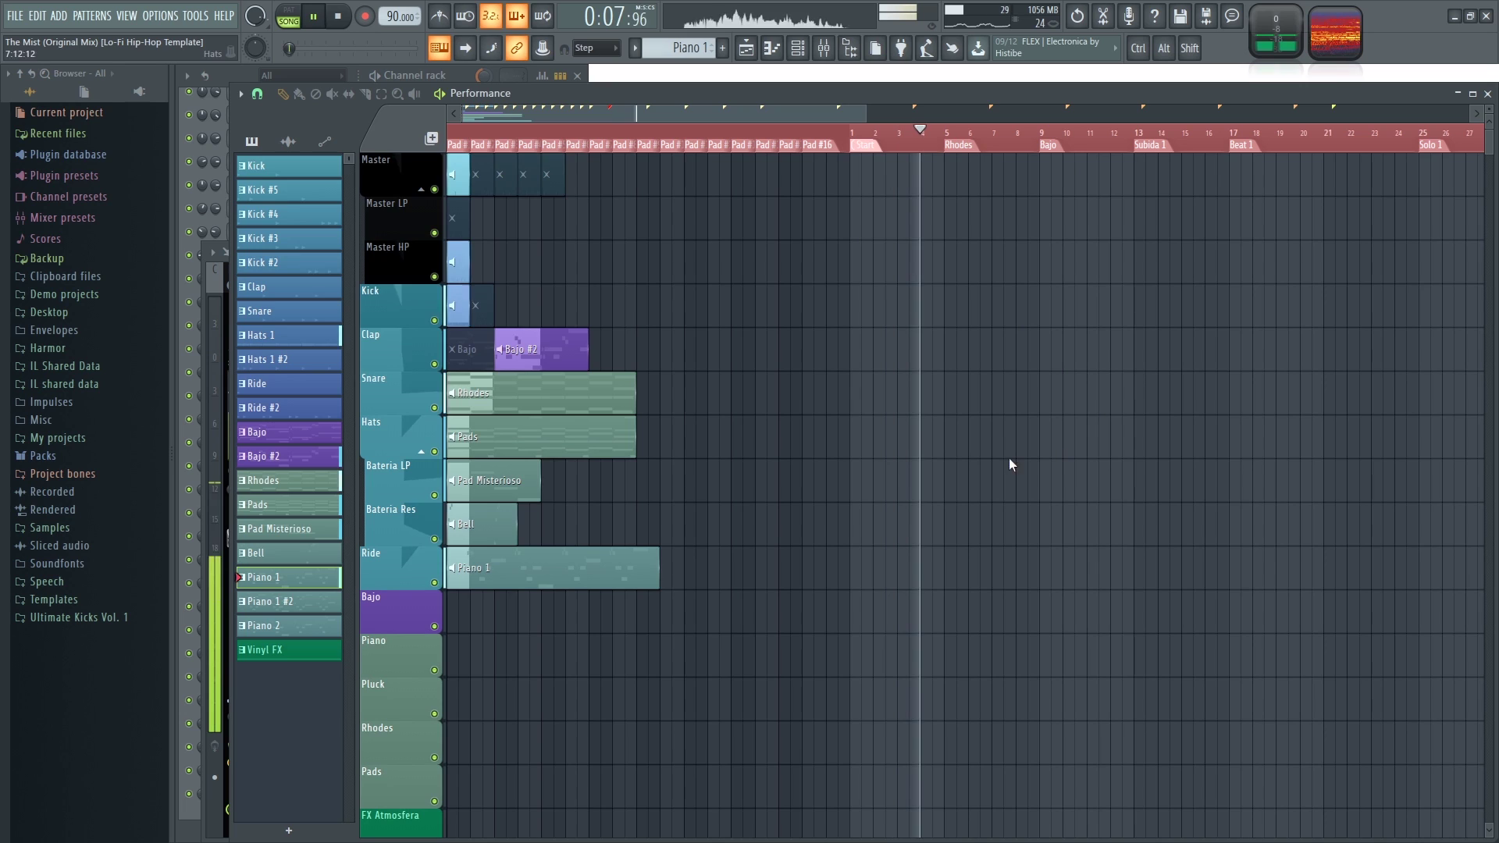
{"action": "key", "text": "space"}
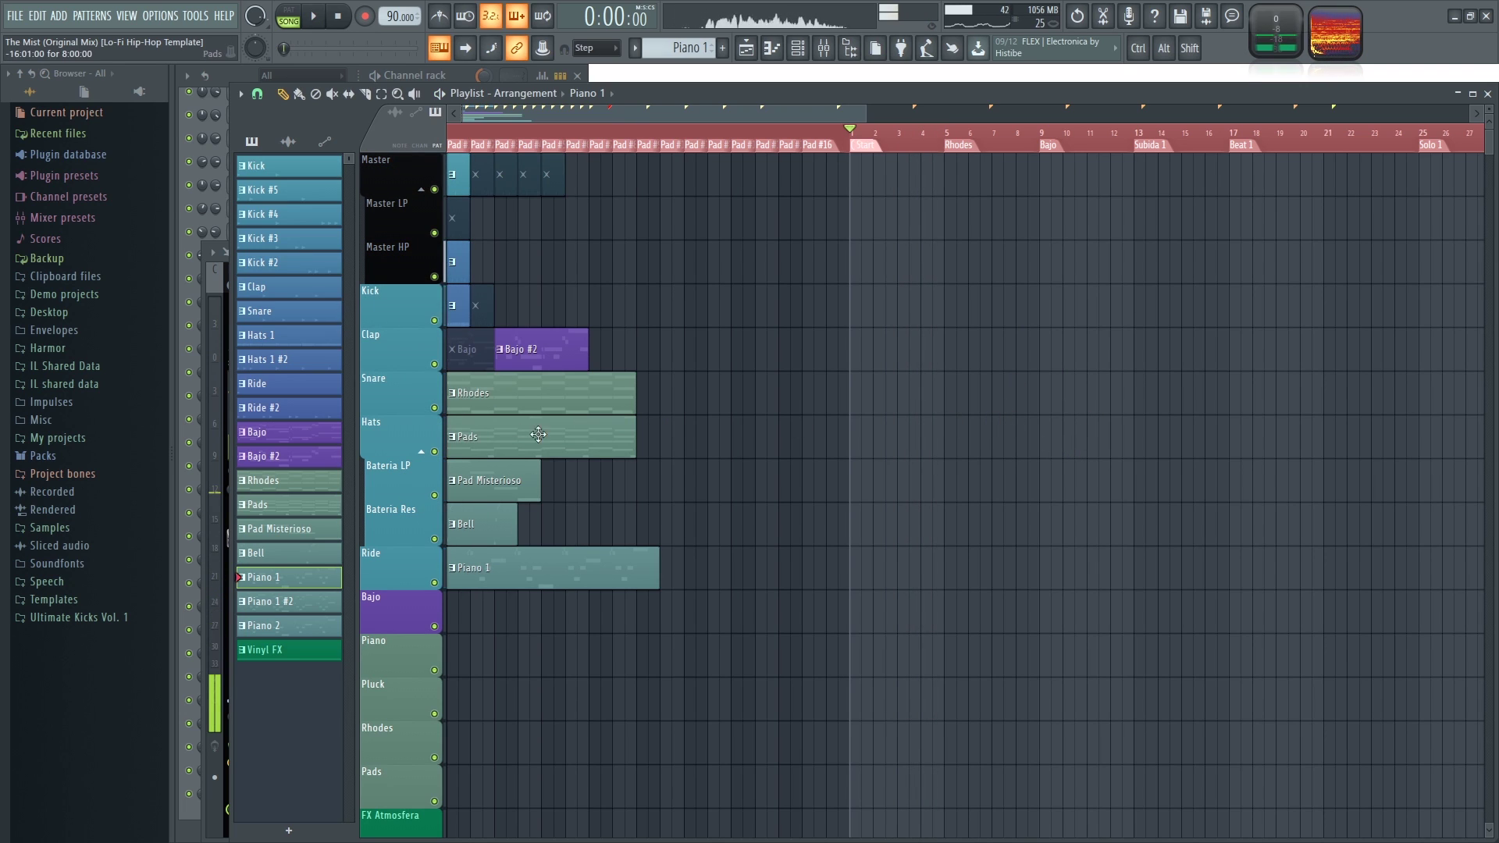
{"action": "left_click", "coordinate": [335, 142]}
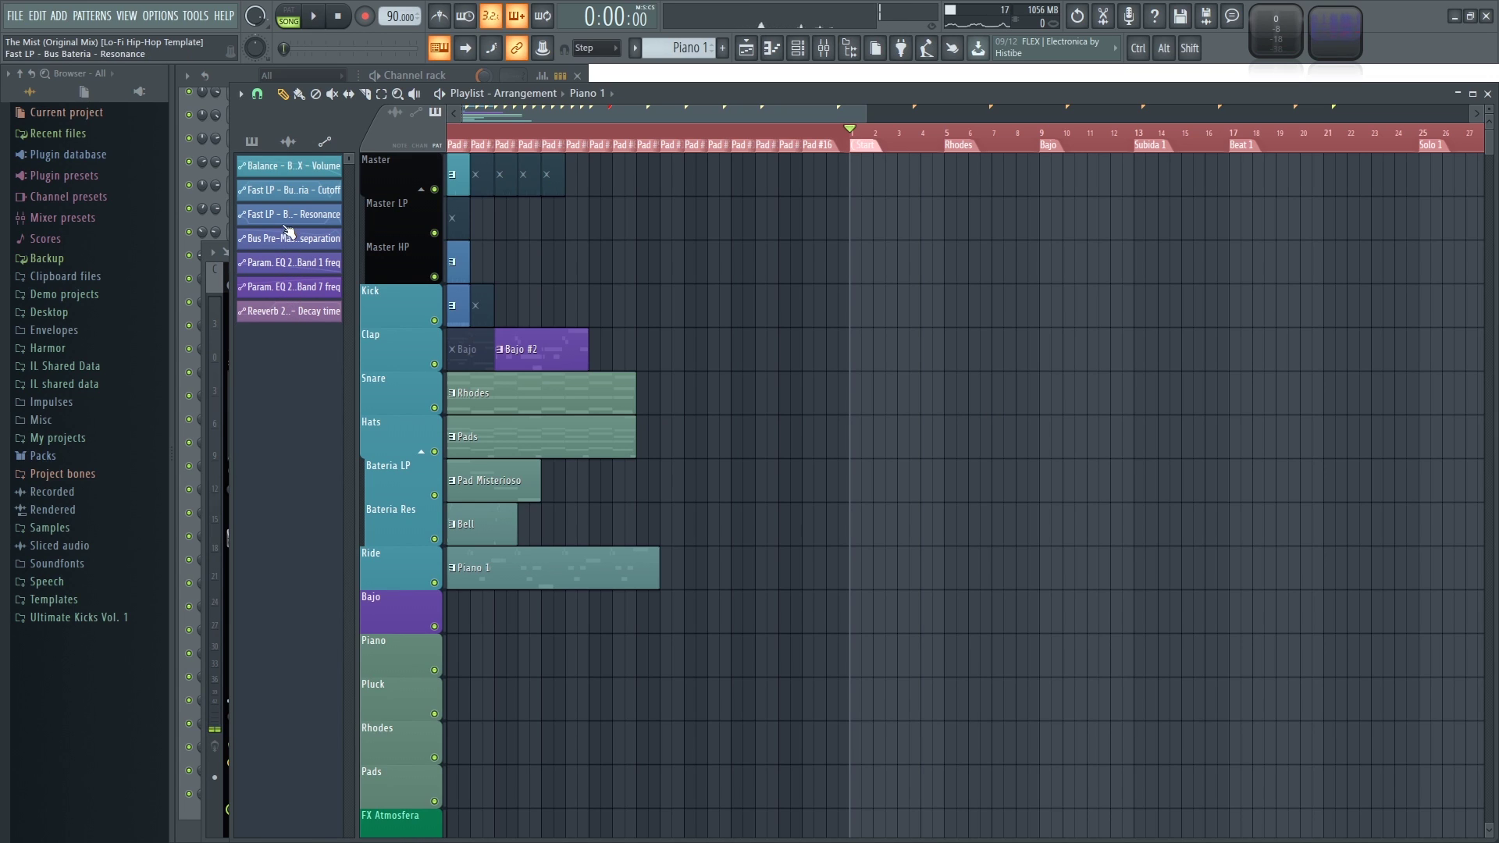
{"action": "left_click_drag", "start_coordinate": [297, 199], "coordinate": [859, 304]}
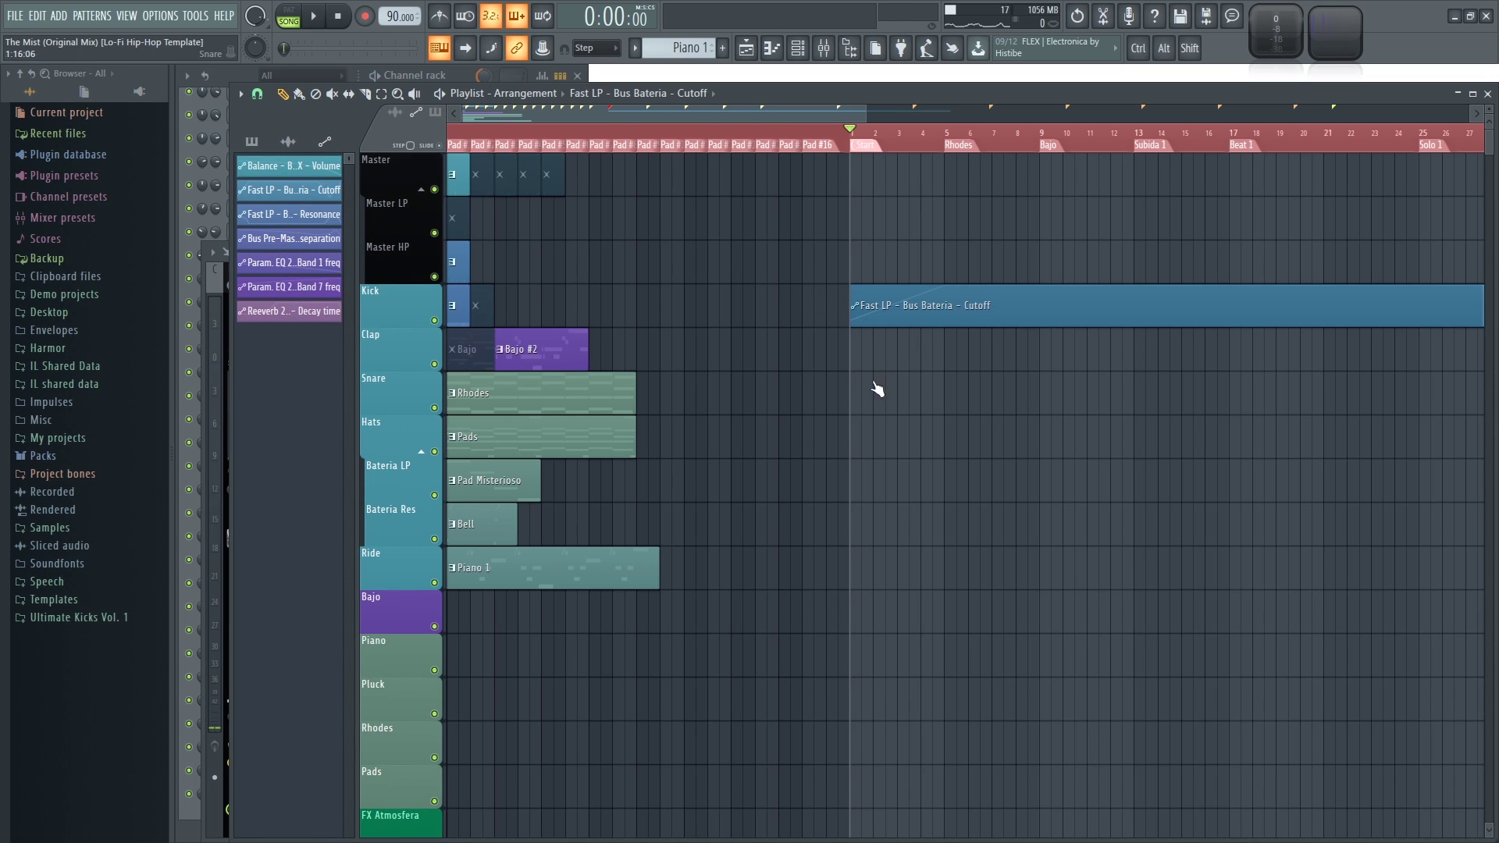
{"action": "left_click", "coordinate": [860, 355]}
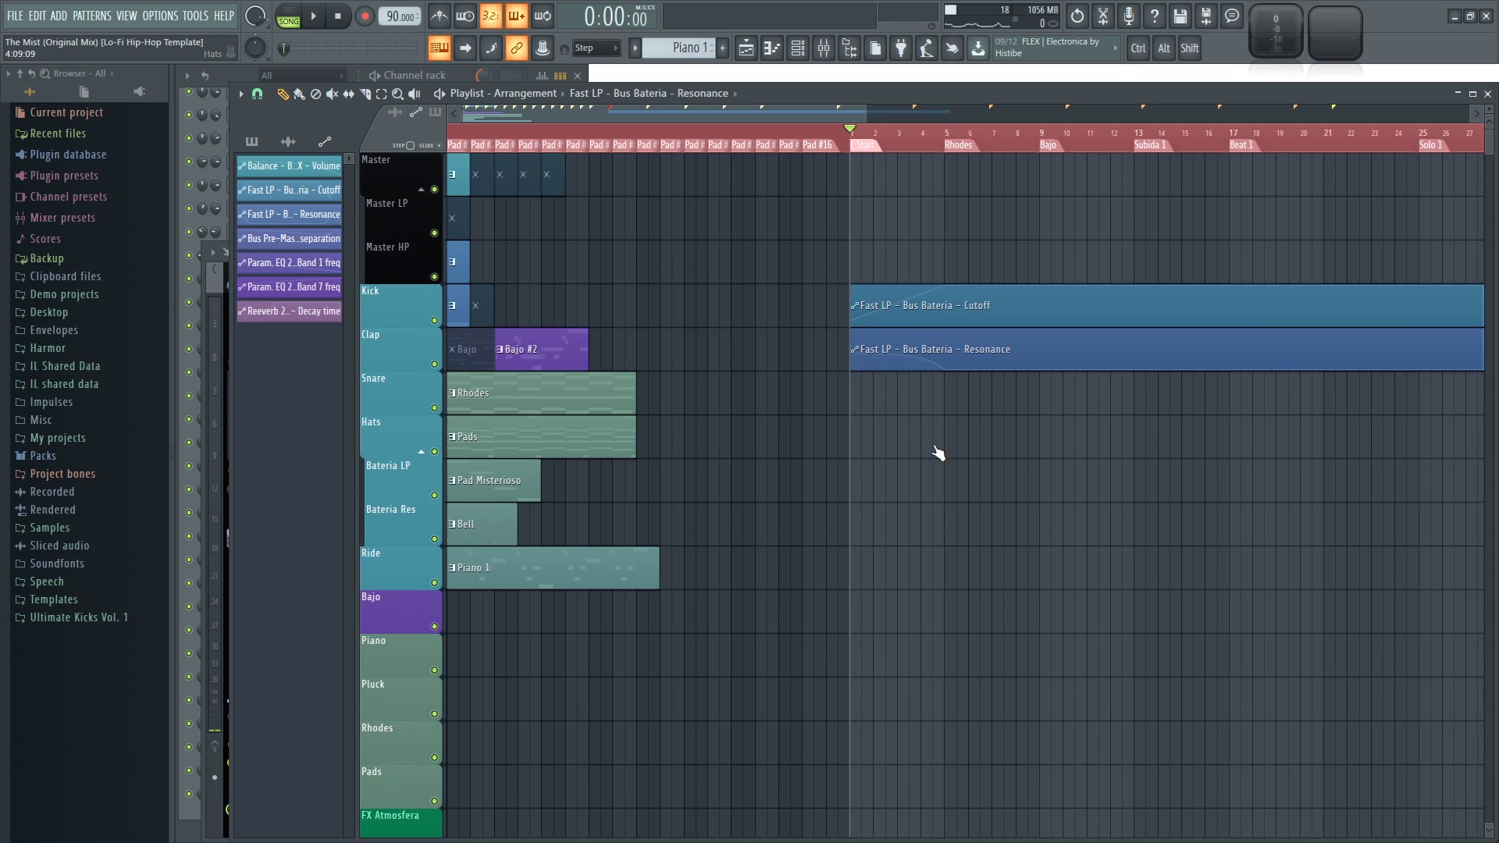
{"action": "left_click", "coordinate": [313, 17]}
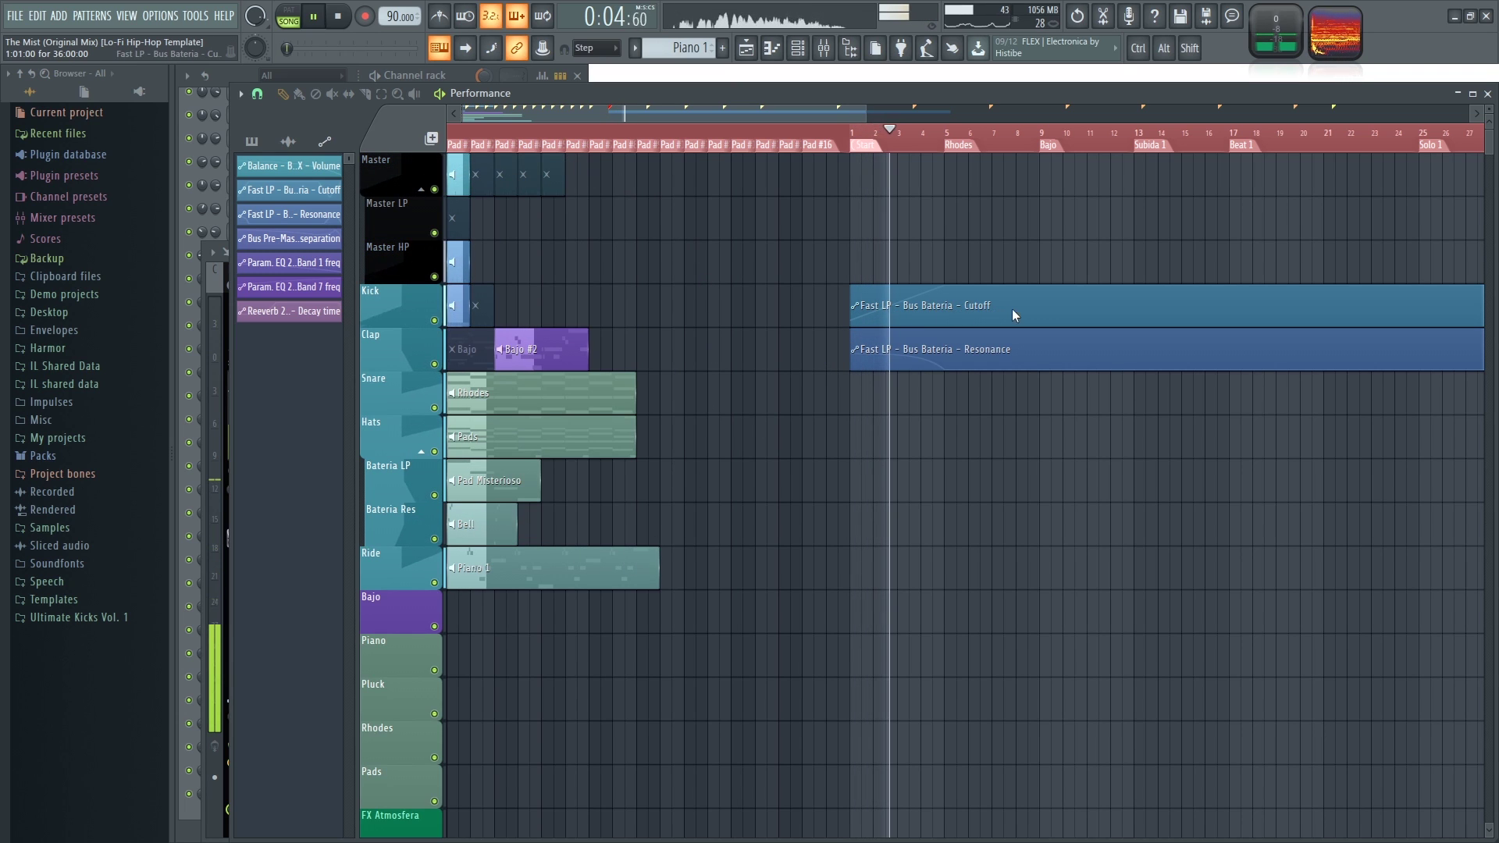
{"action": "left_click", "coordinate": [338, 17]}
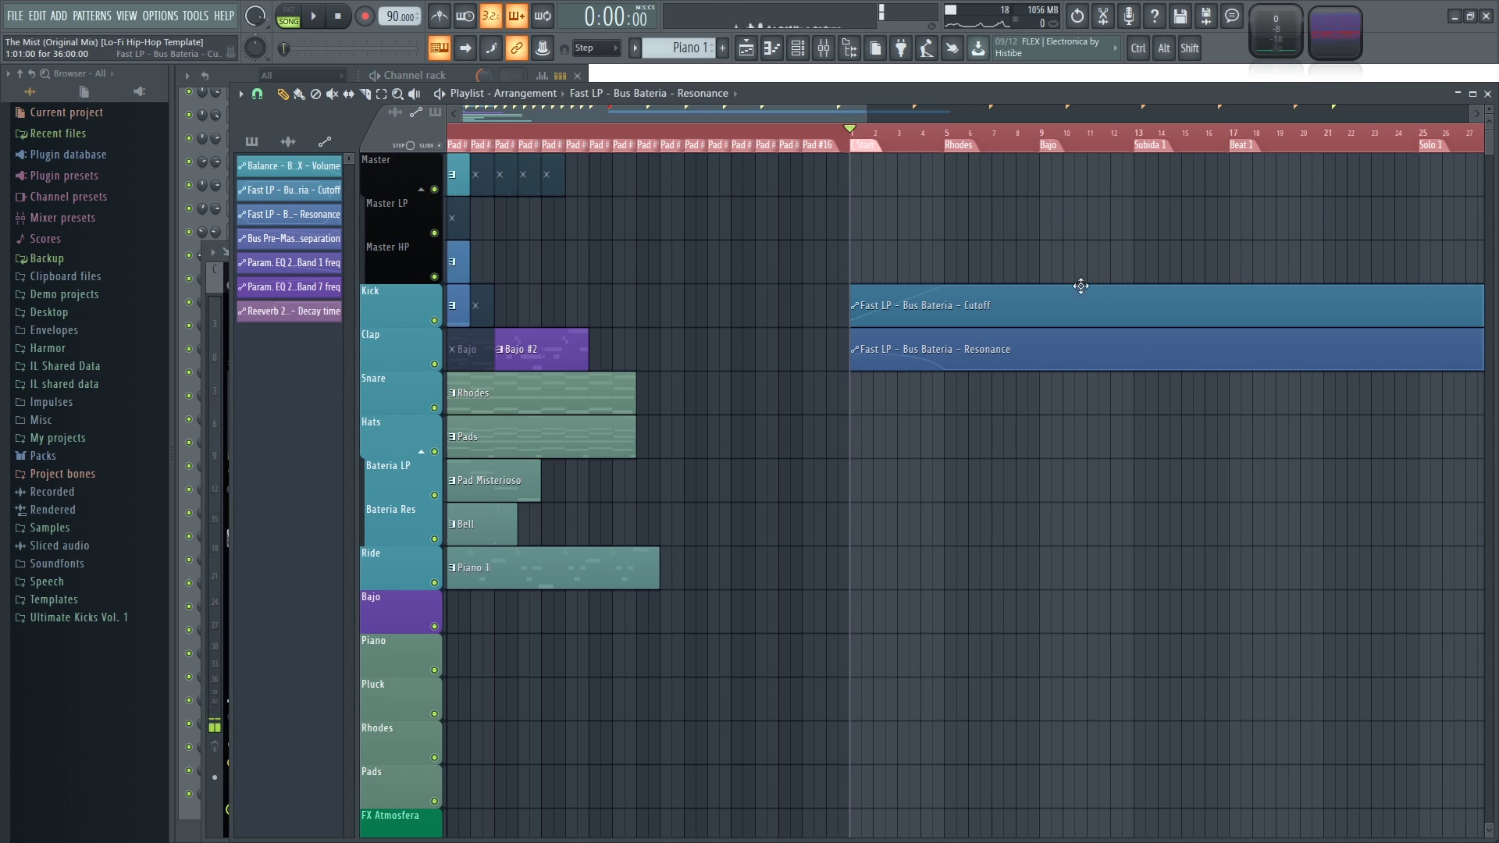
Try moving the Cutoff and Resonance automation clips along the timeline so that both start at bar 13.
{"action": "left_click_drag", "start_coordinate": [1018, 315], "coordinate": [1398, 314]}
{"action": "left_click_drag", "start_coordinate": [922, 370], "coordinate": [1188, 340]}
{"action": "scroll", "coordinate": [1055, 370], "scroll_direction": "down", "scroll_amount": 3}
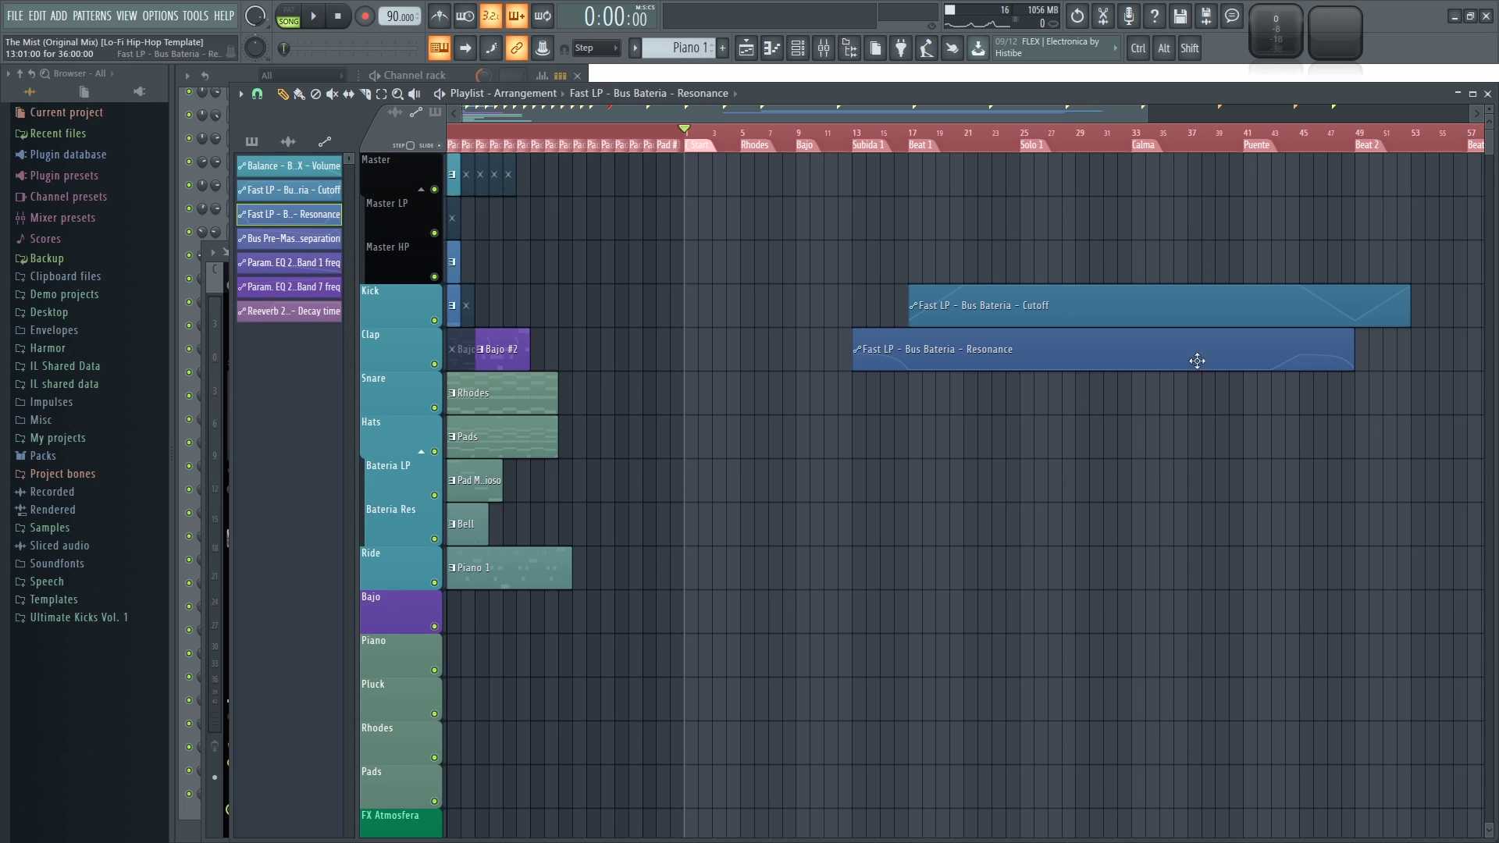
{"action": "scroll", "coordinate": [854, 334], "scroll_direction": "down", "scroll_amount": 2}
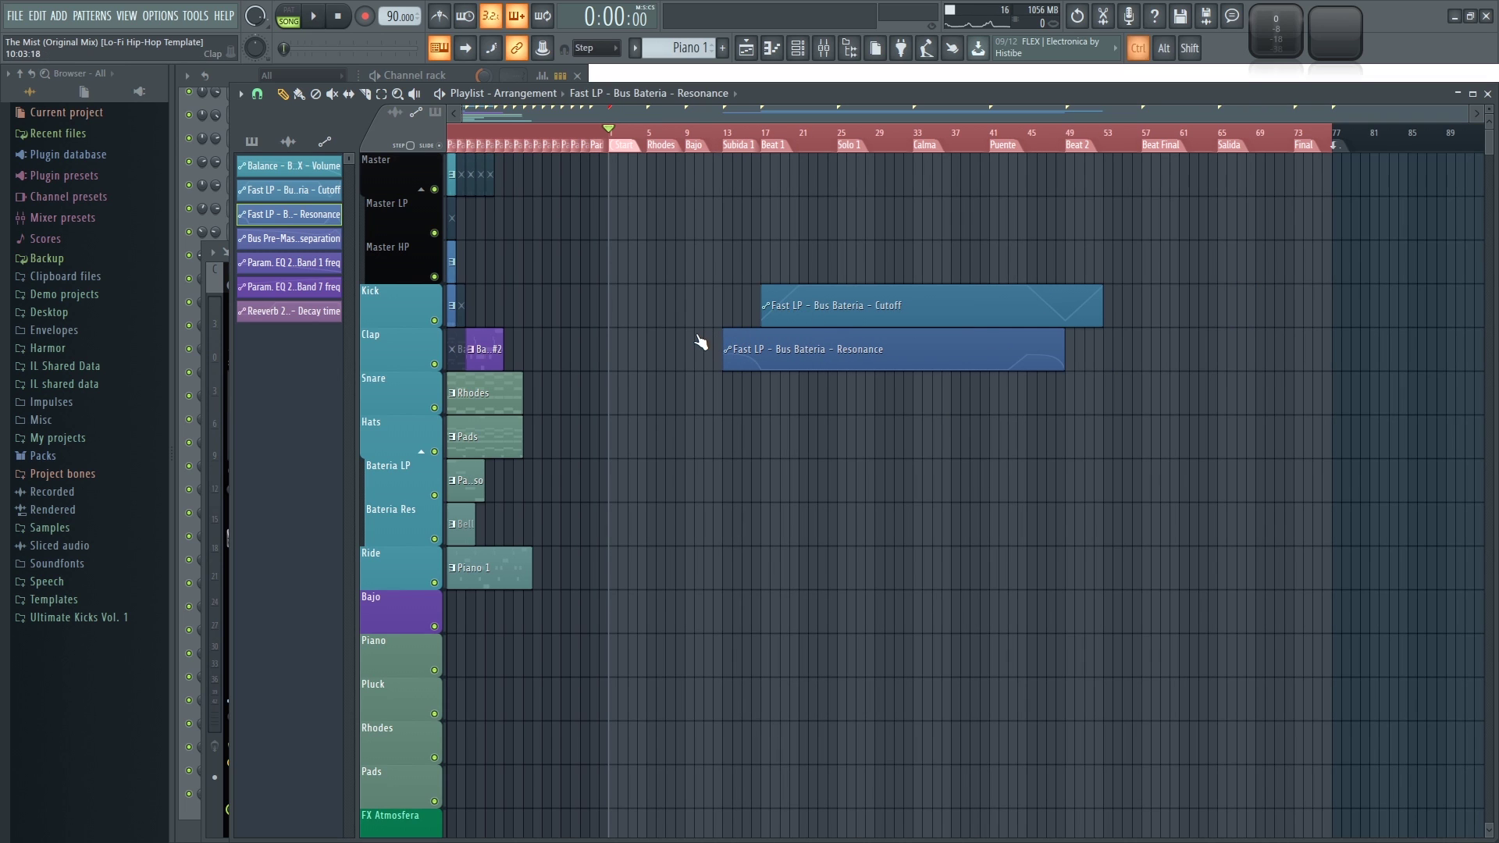
{"action": "scroll", "coordinate": [702, 341], "scroll_direction": "up", "scroll_amount": 3}
{"action": "scroll", "coordinate": [960, 308], "scroll_direction": "down", "scroll_amount": 2}
{"action": "left_click", "coordinate": [906, 304]}
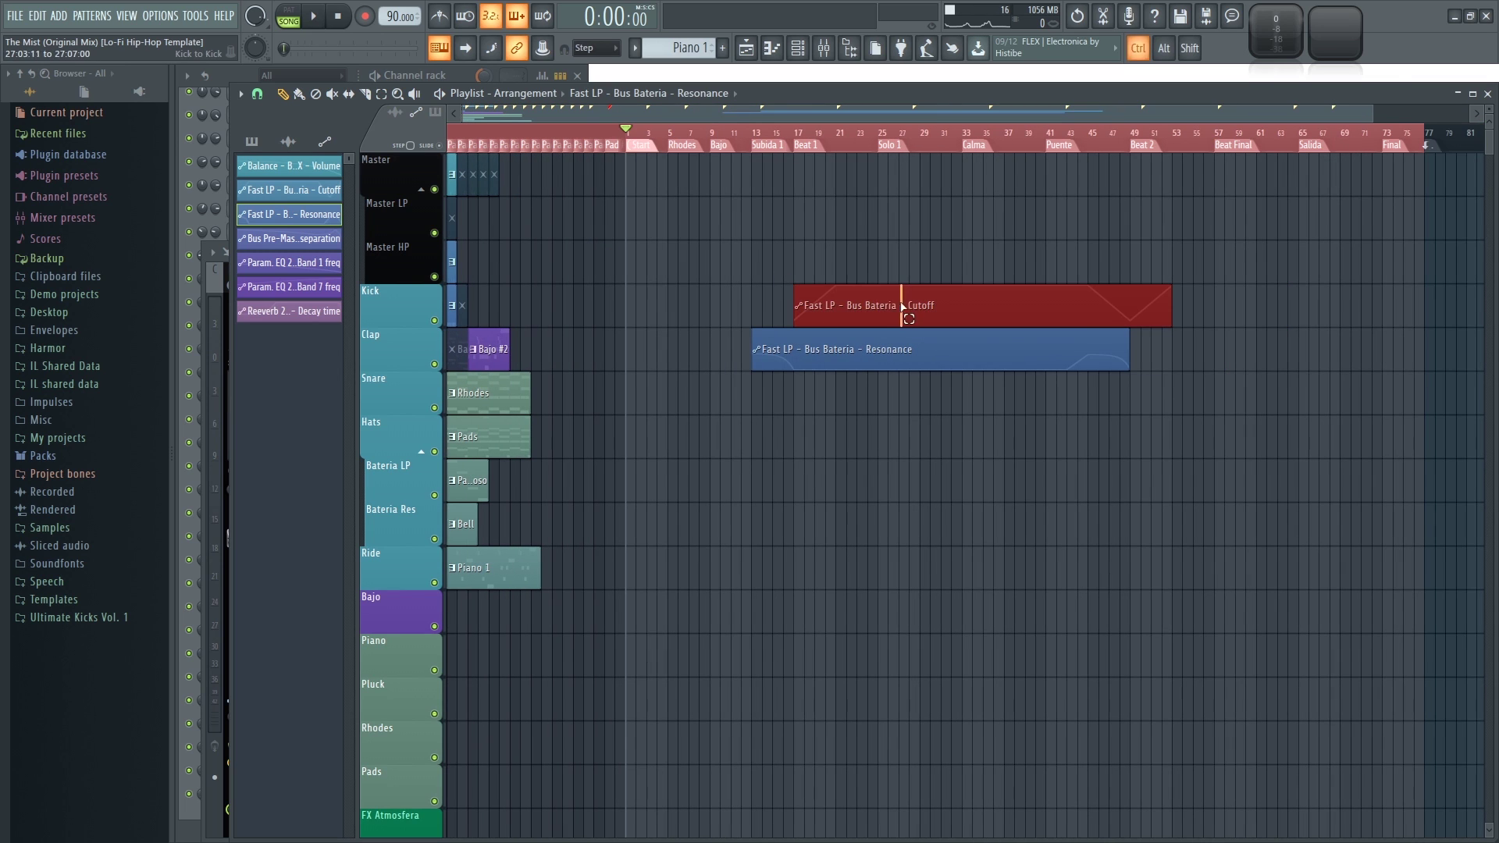
{"action": "left_click_drag", "start_coordinate": [901, 293], "coordinate": [859, 294]}
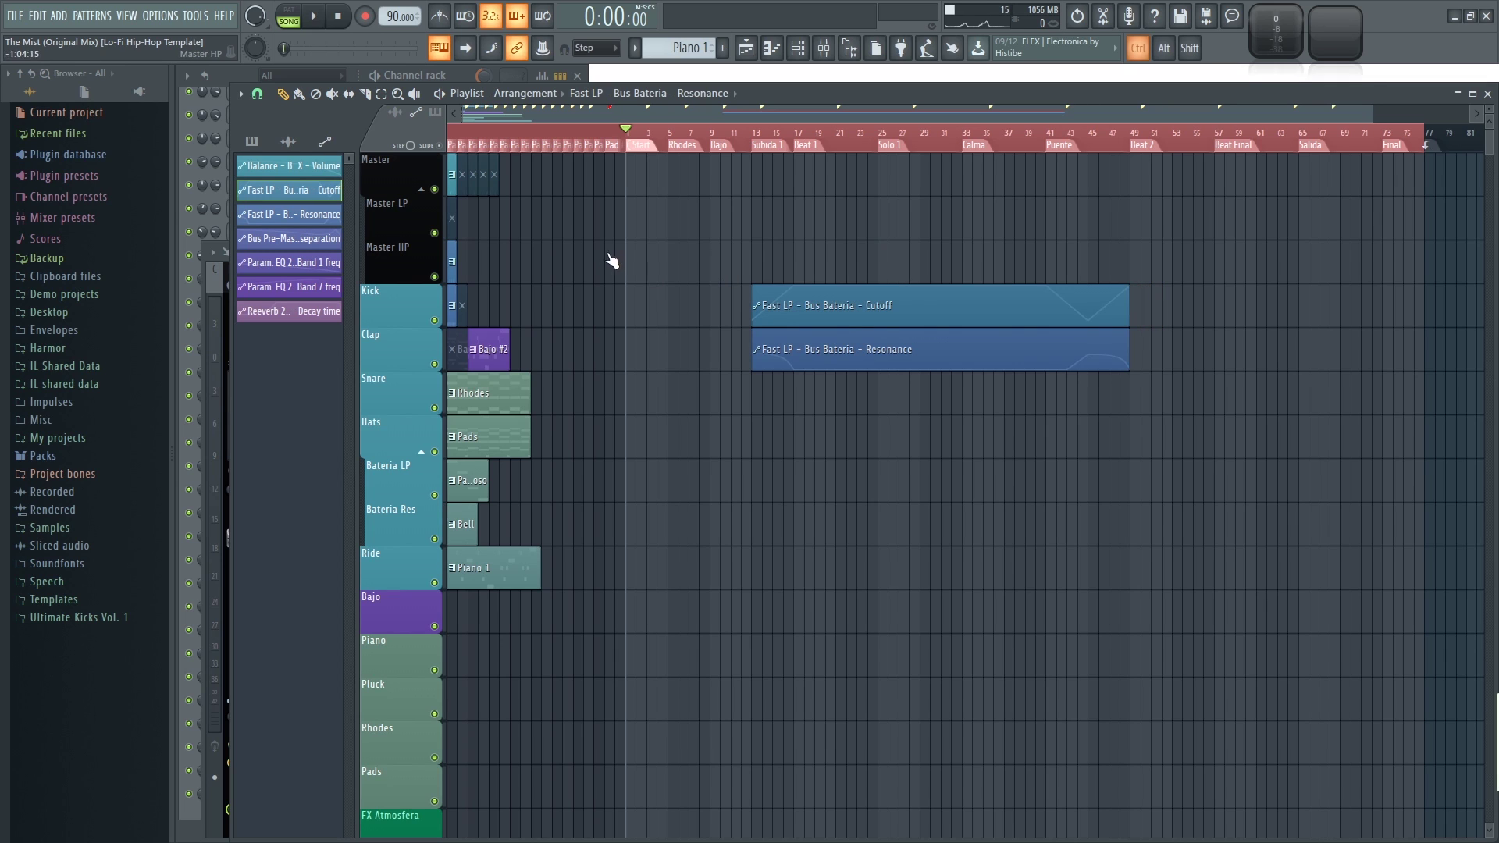
Select both Fast LP automation clips, move them back together to bar 1, and clear the selection.
{"action": "scroll", "coordinate": [610, 259], "scroll_direction": "up", "scroll_amount": 1}
{"action": "left_click_drag", "start_coordinate": [713, 116], "coordinate": [683, 116]}
{"action": "left_click_drag", "start_coordinate": [822, 223], "coordinate": [733, 302], "text": "ctrl"}
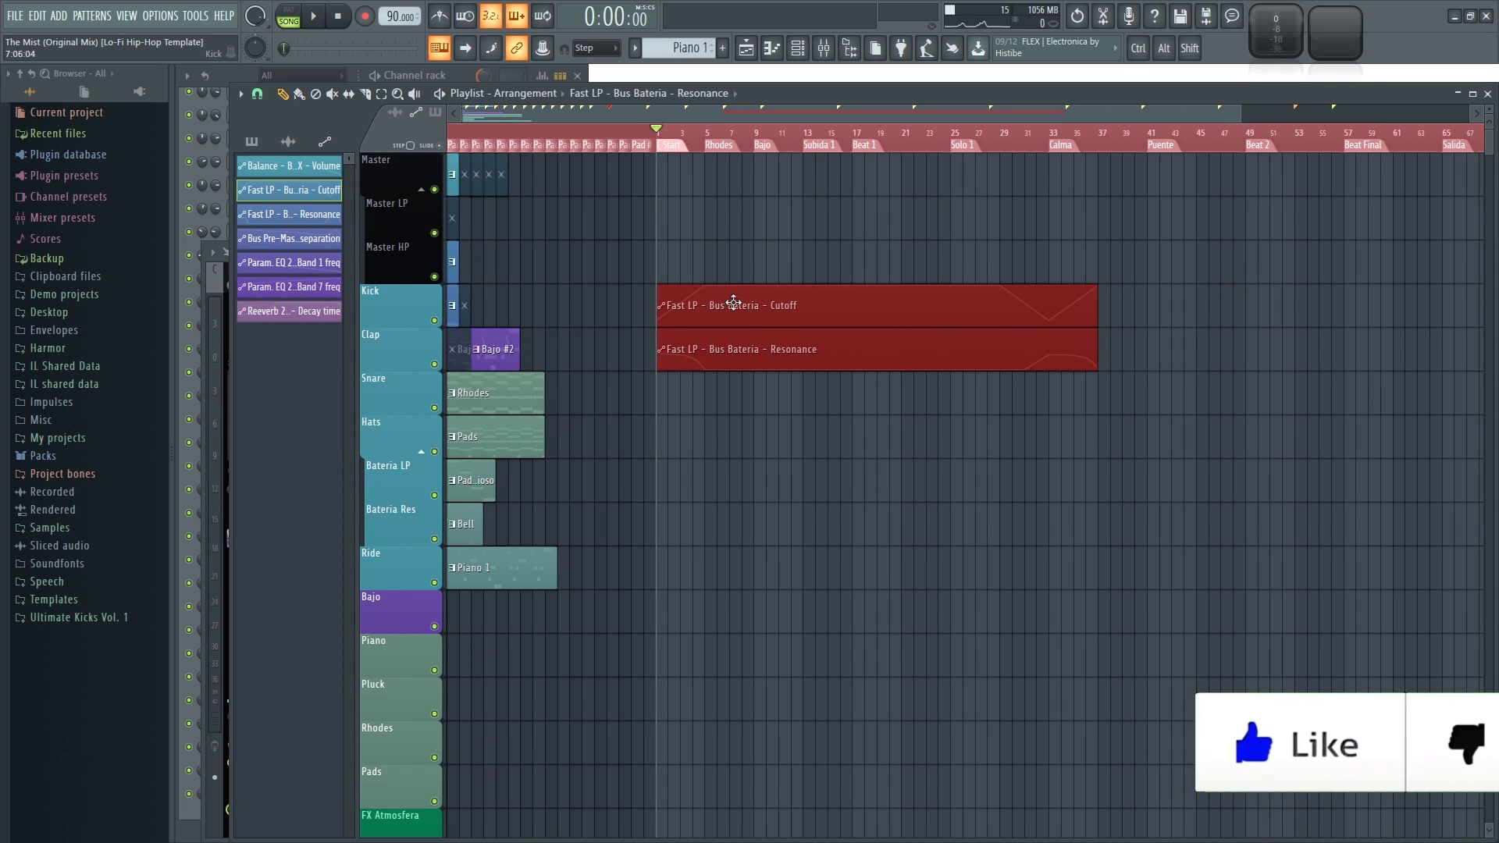
{"action": "scroll", "coordinate": [694, 120], "scroll_direction": "up", "scroll_amount": 2}
{"action": "left_click_drag", "start_coordinate": [693, 121], "coordinate": [773, 122]}
{"action": "left_click", "coordinate": [691, 264]}
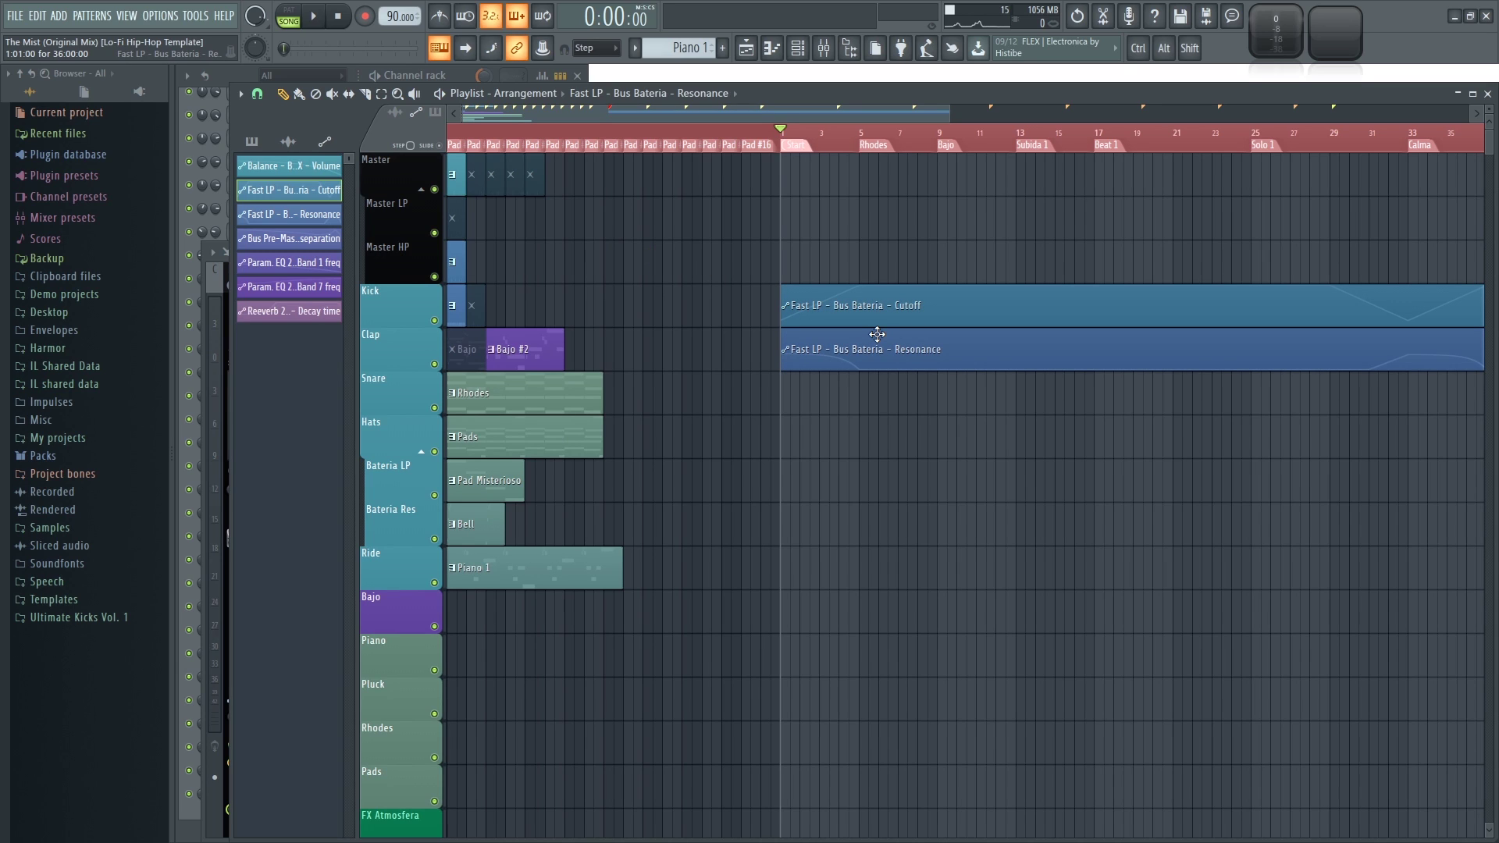
Play the performance briefly to watch the pad zone clips, and stop playback.
{"action": "scroll", "coordinate": [606, 195], "scroll_direction": "up", "scroll_amount": 1}
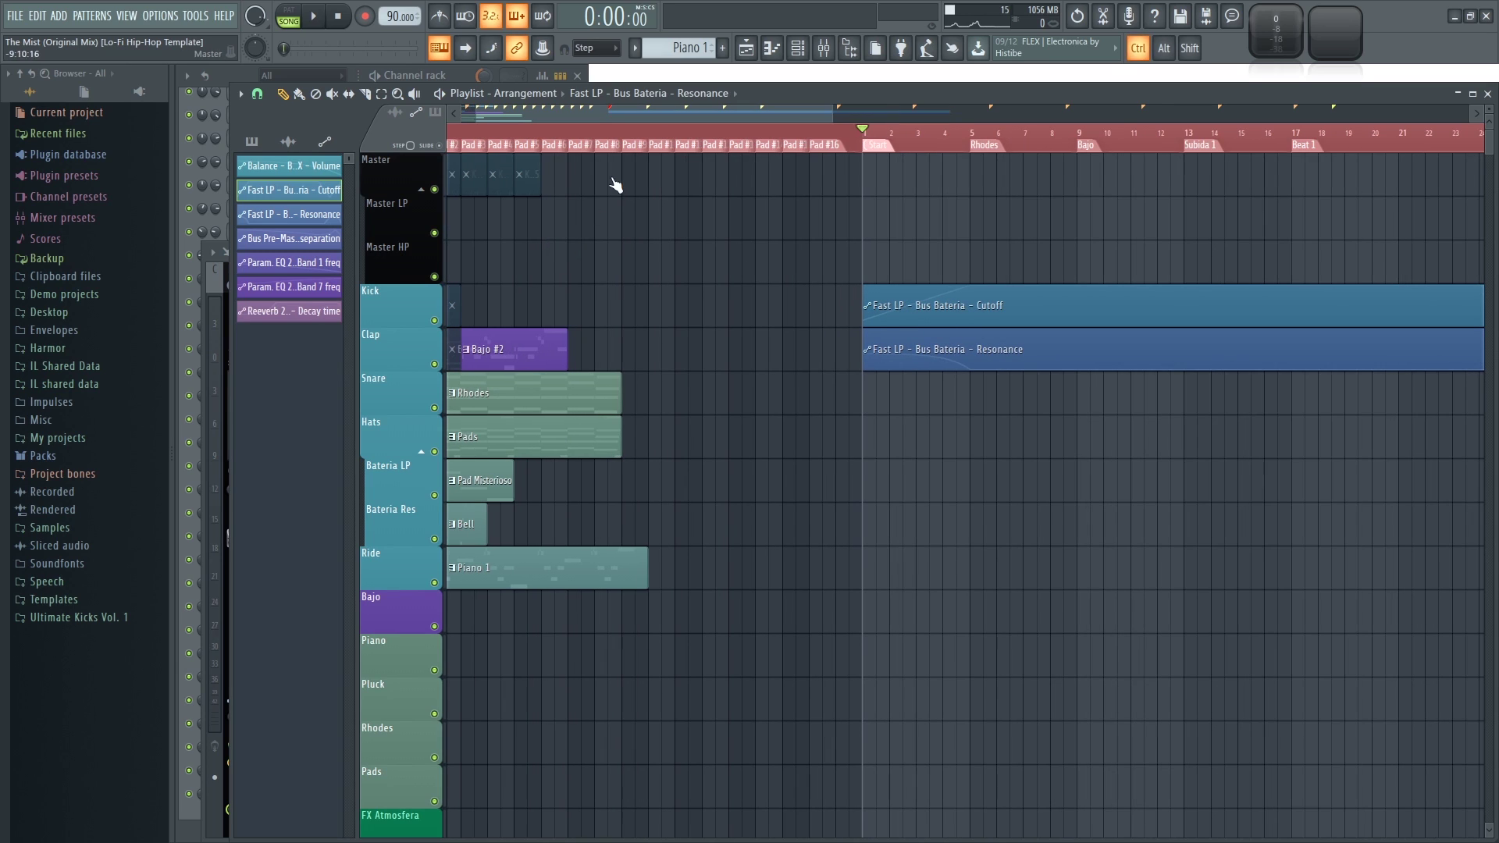
{"action": "left_click_drag", "start_coordinate": [668, 122], "coordinate": [607, 274]}
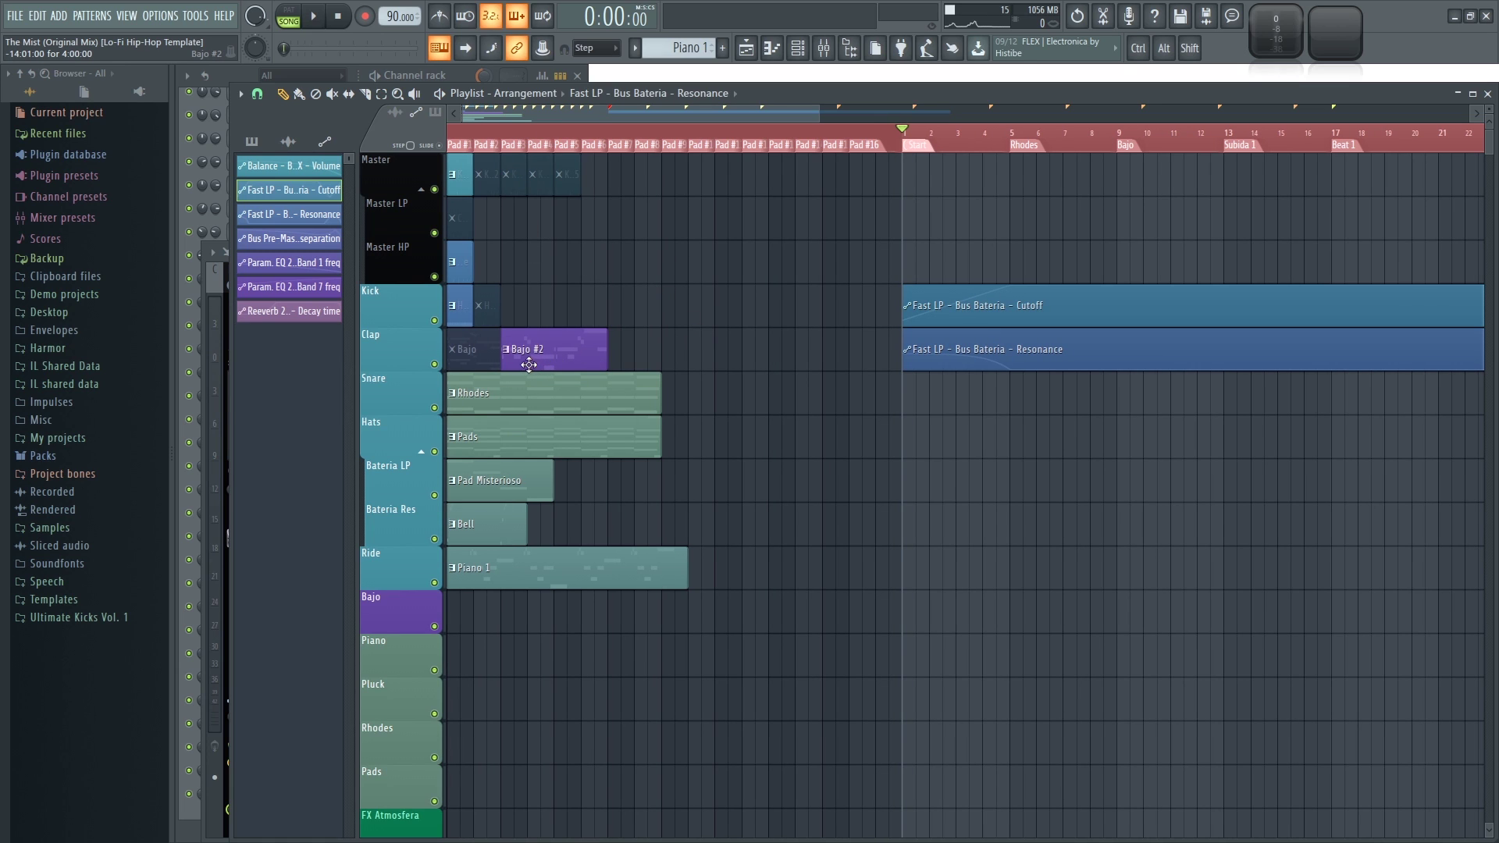
{"action": "scroll", "coordinate": [495, 234], "scroll_direction": "up", "scroll_amount": 2}
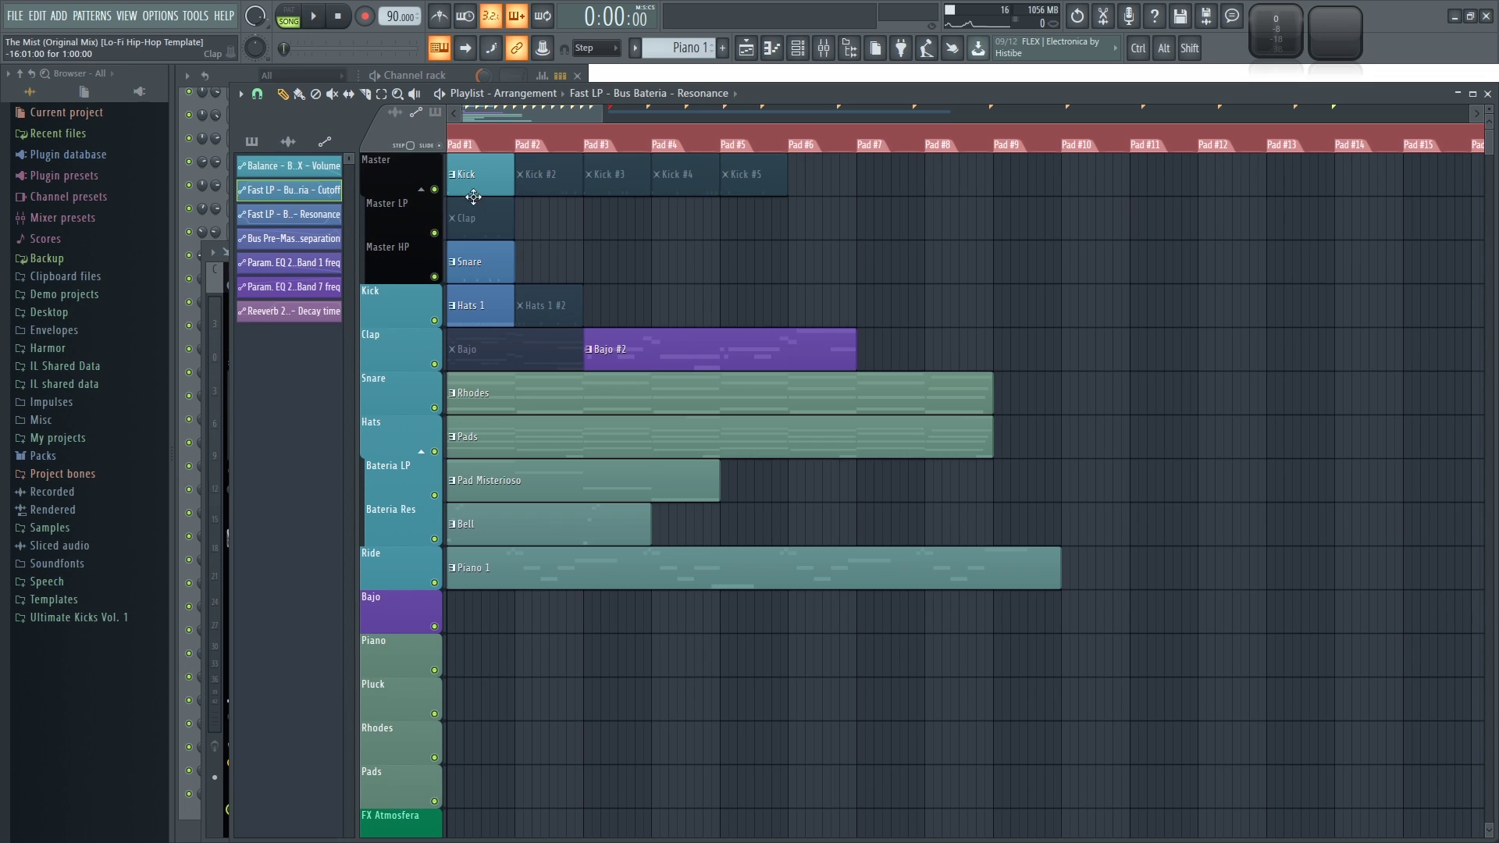
{"action": "key", "text": "space"}
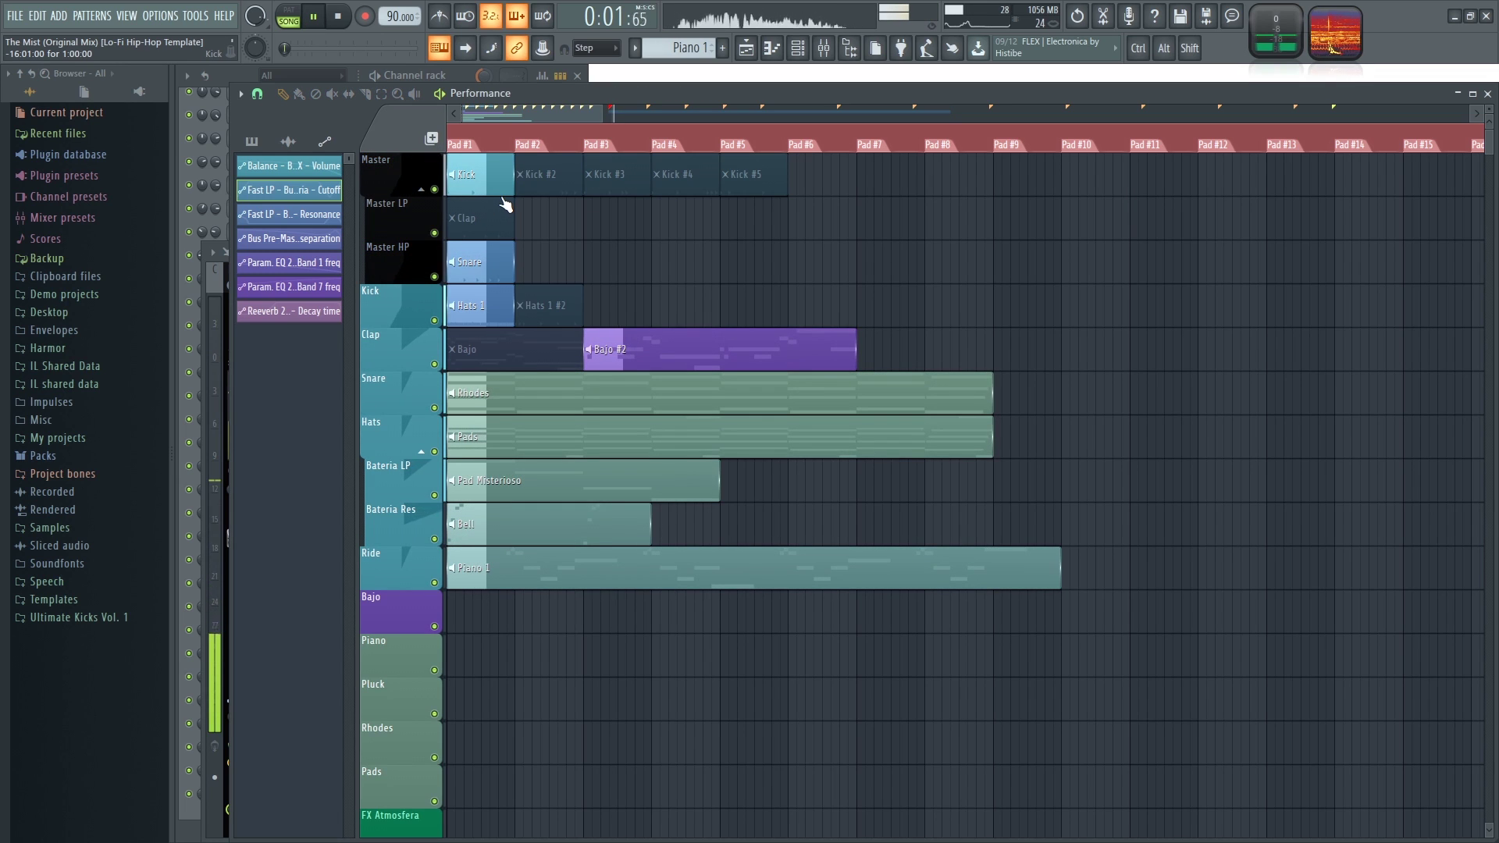
{"action": "key", "text": "space"}
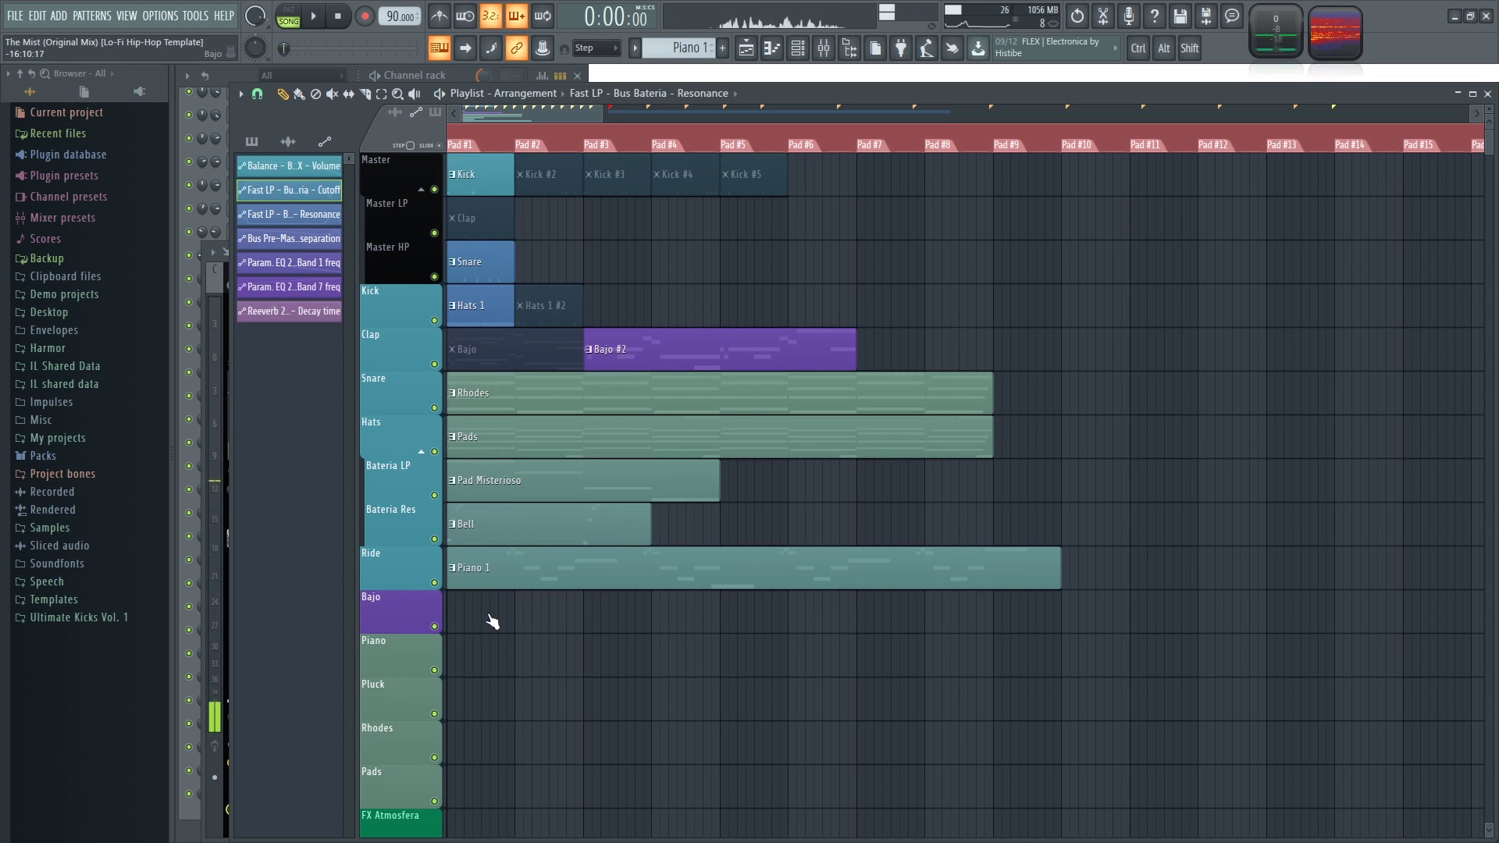
Set the Bateria Res track's performance motion to One shot and the Ride track's position sync to Auto.
{"action": "right_click", "coordinate": [409, 517]}
{"action": "mouse_move", "coordinate": [367, 586]}
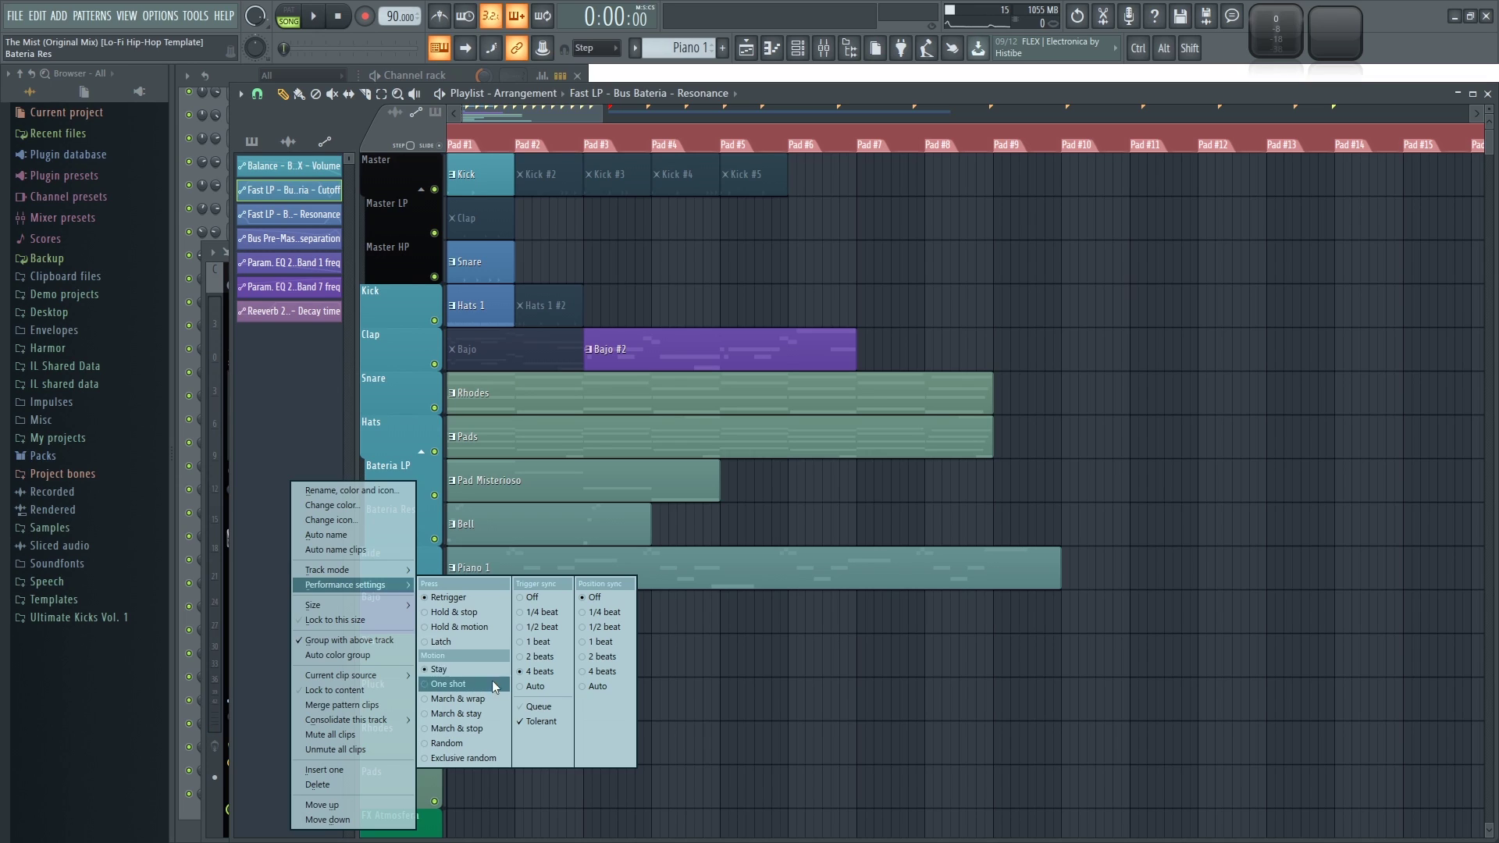
{"action": "left_click", "coordinate": [466, 684]}
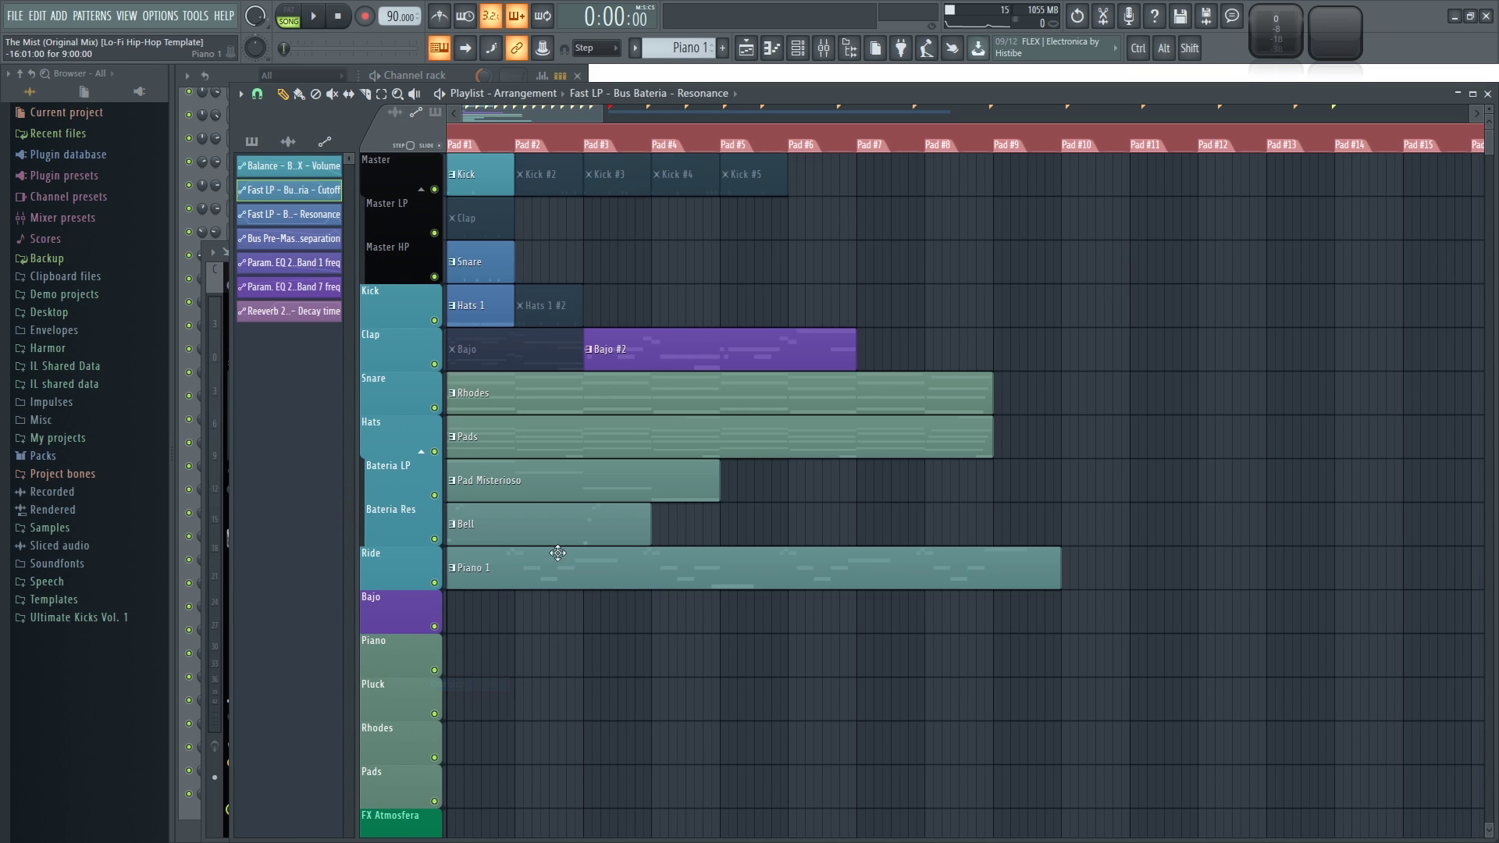
{"action": "left_click", "coordinate": [469, 577]}
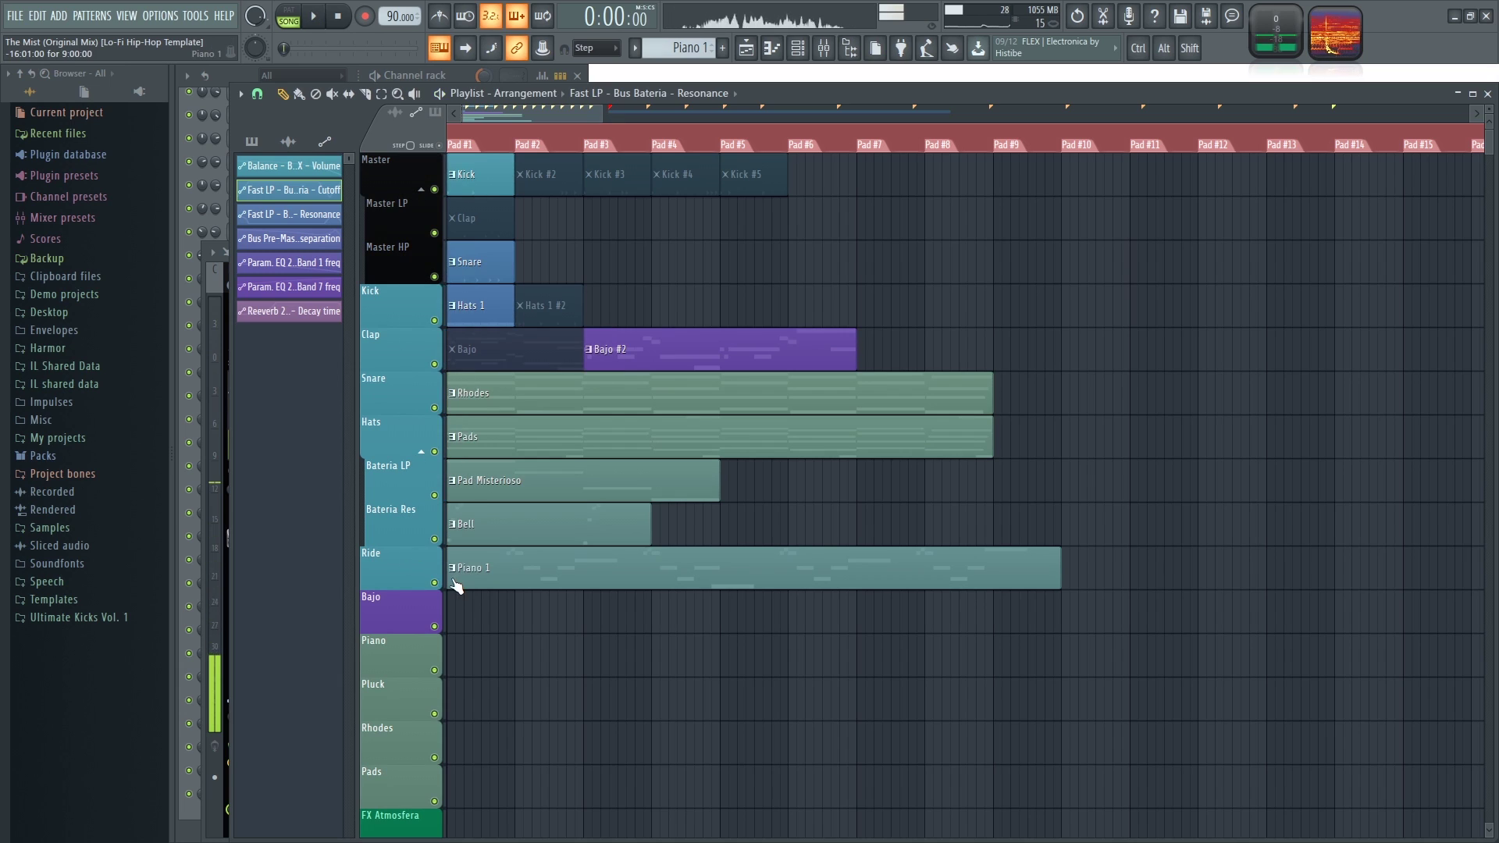
{"action": "right_click", "coordinate": [401, 564]}
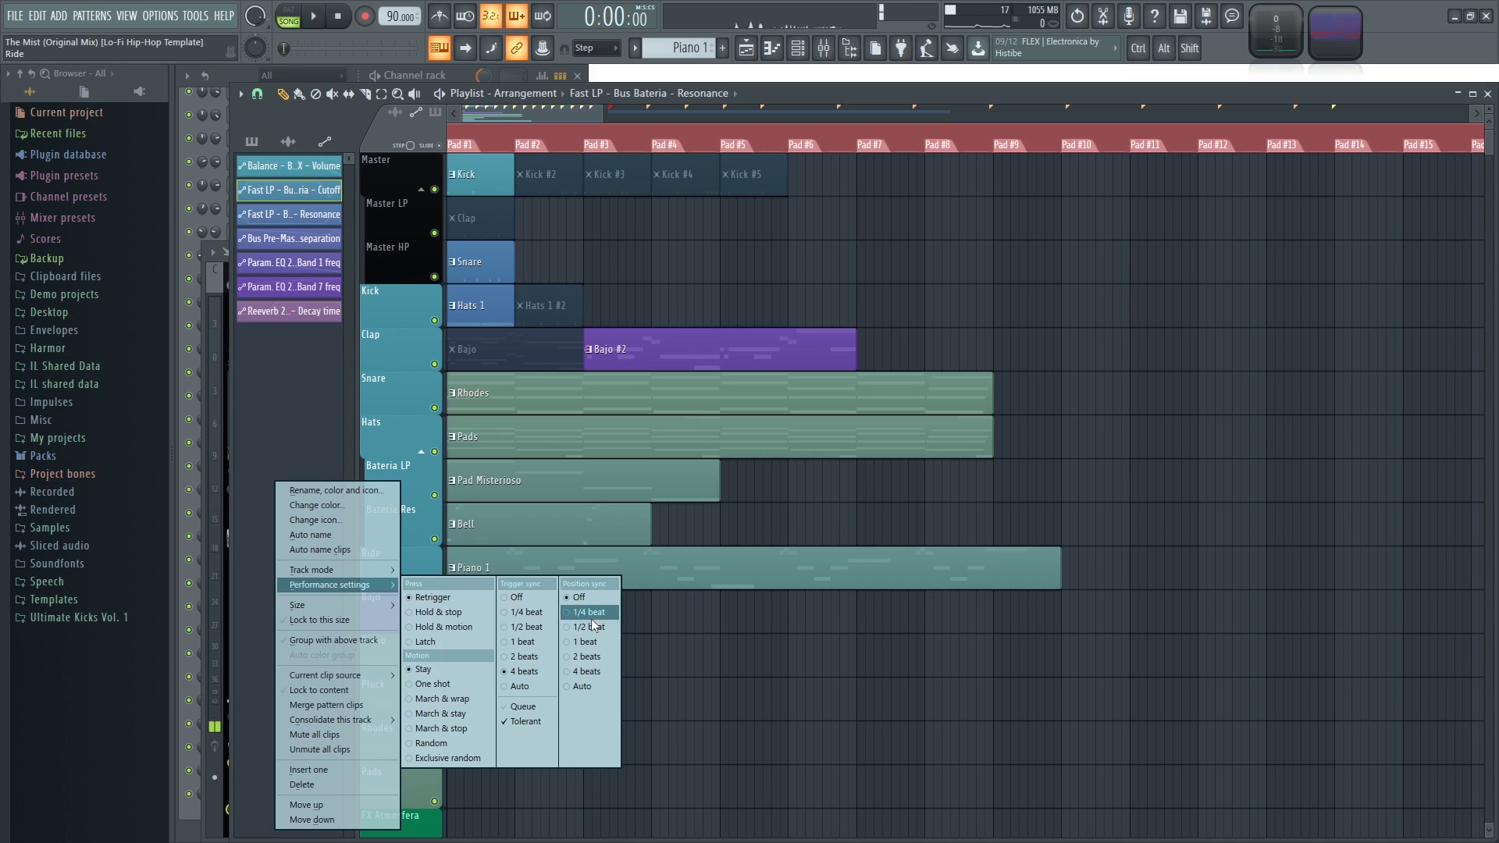
{"action": "left_click", "coordinate": [588, 686]}
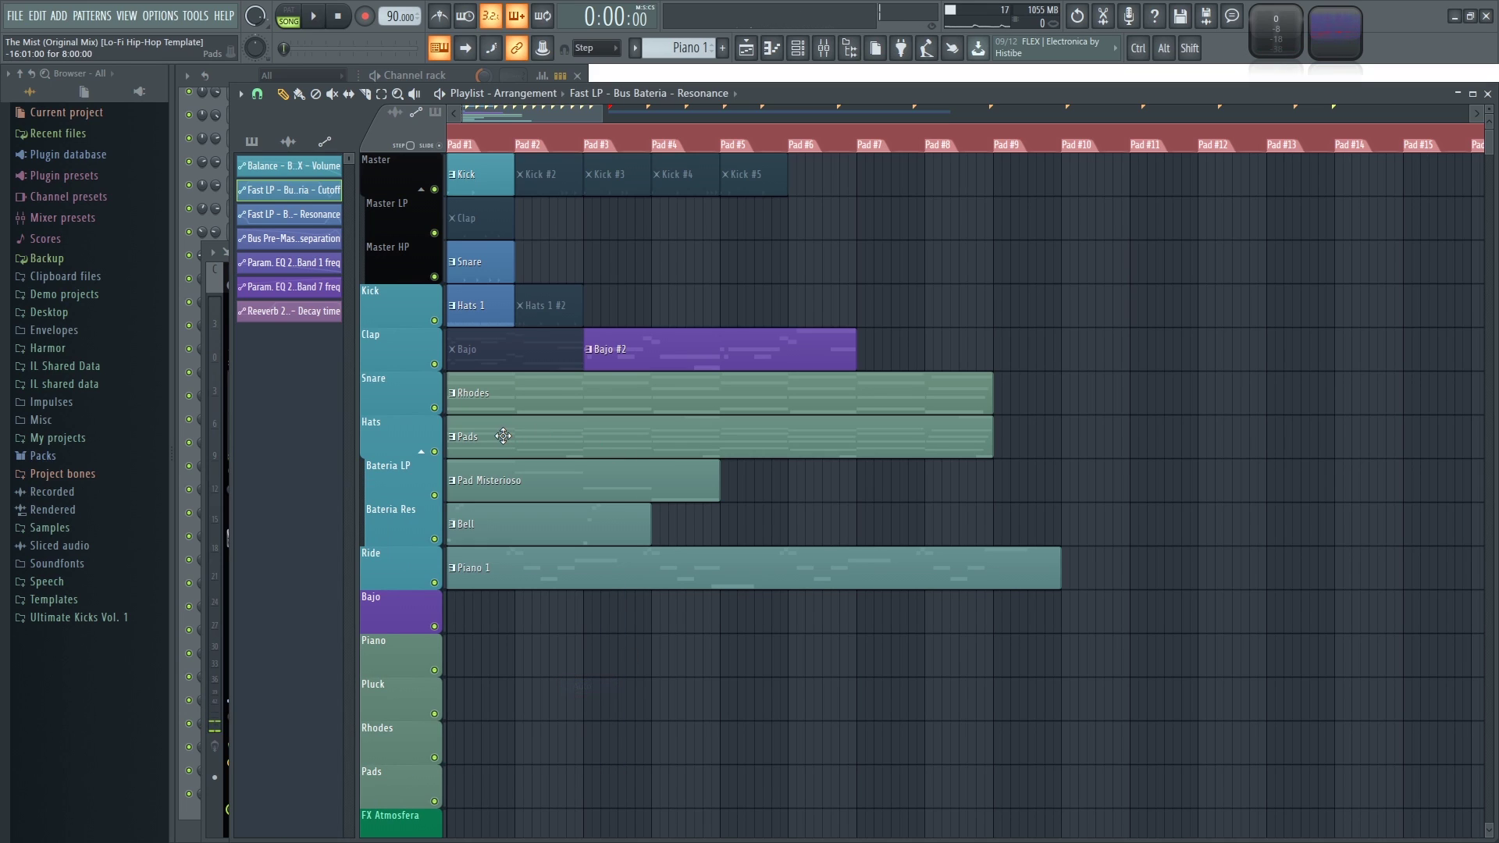
Play the performance, switch the Piano 1 clip off, on and off again, and stop playback.
{"action": "key", "text": "space"}
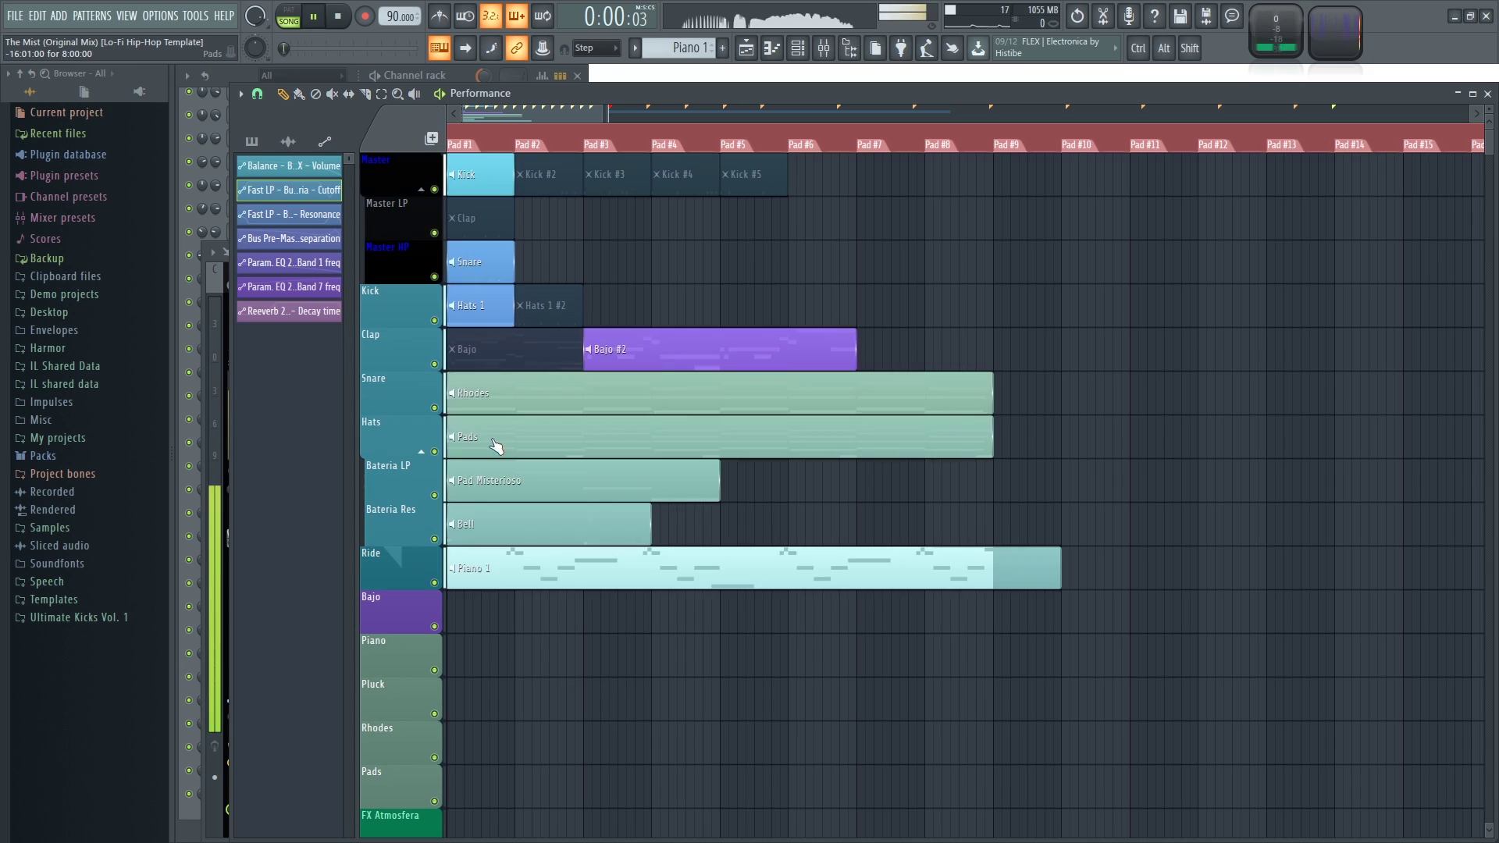
{"action": "right_click", "coordinate": [619, 574]}
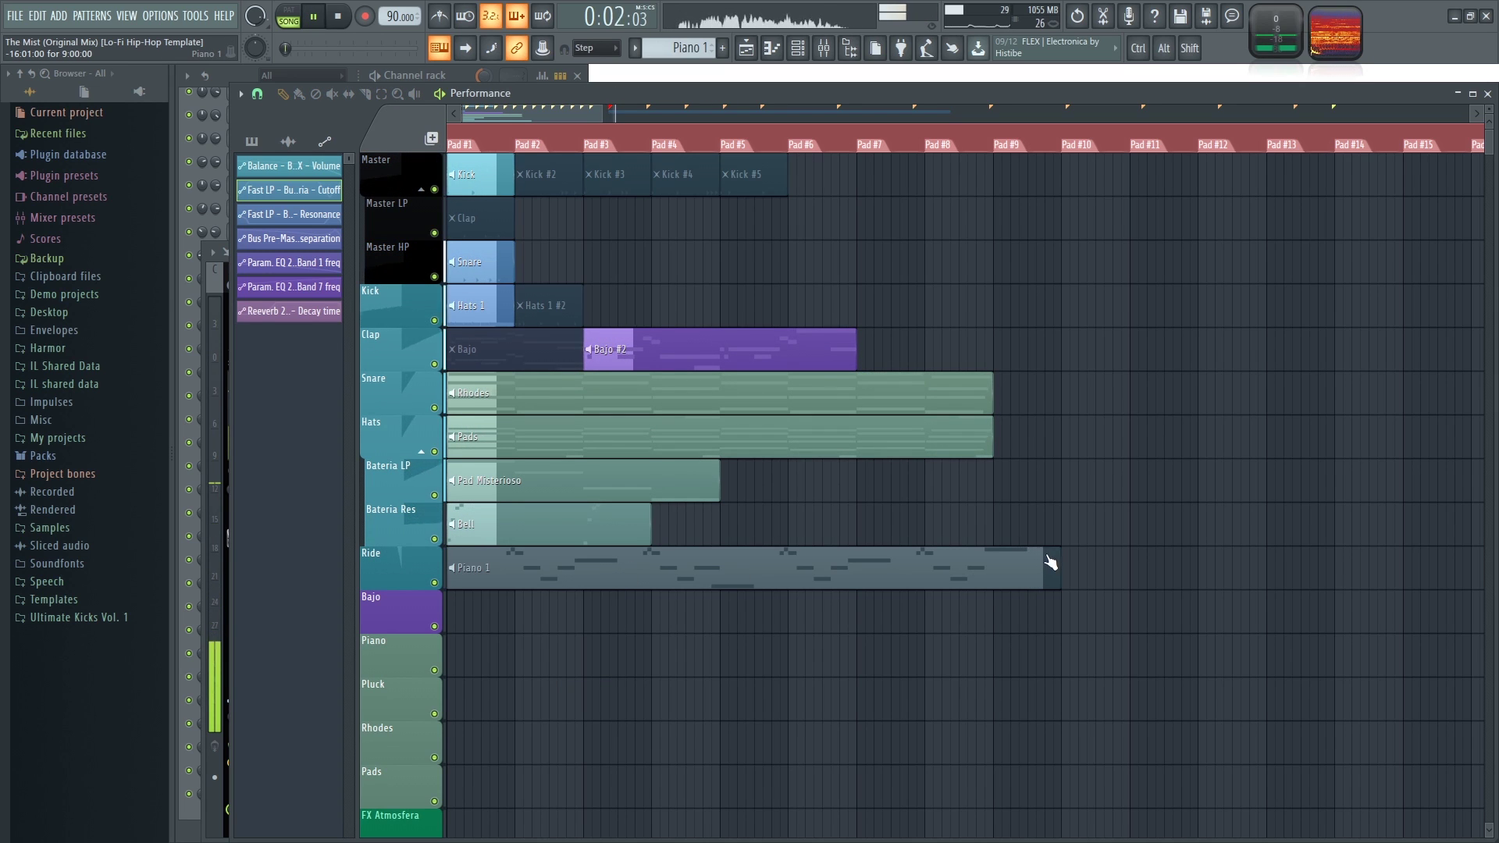
{"action": "key", "text": "space"}
{"action": "key", "text": "space"}
{"action": "left_click", "coordinate": [603, 577]}
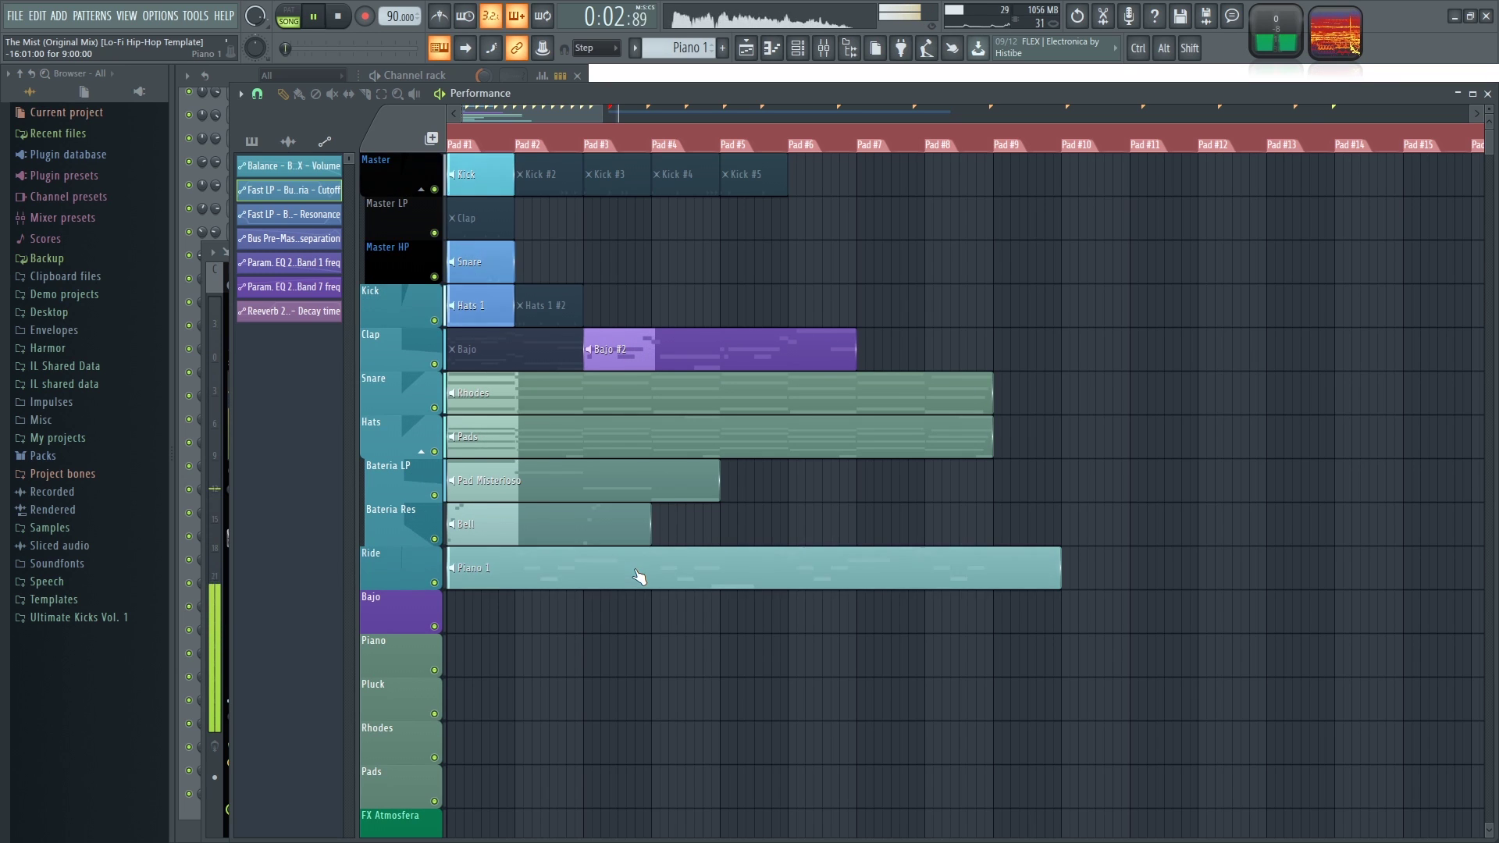
{"action": "right_click", "coordinate": [636, 578]}
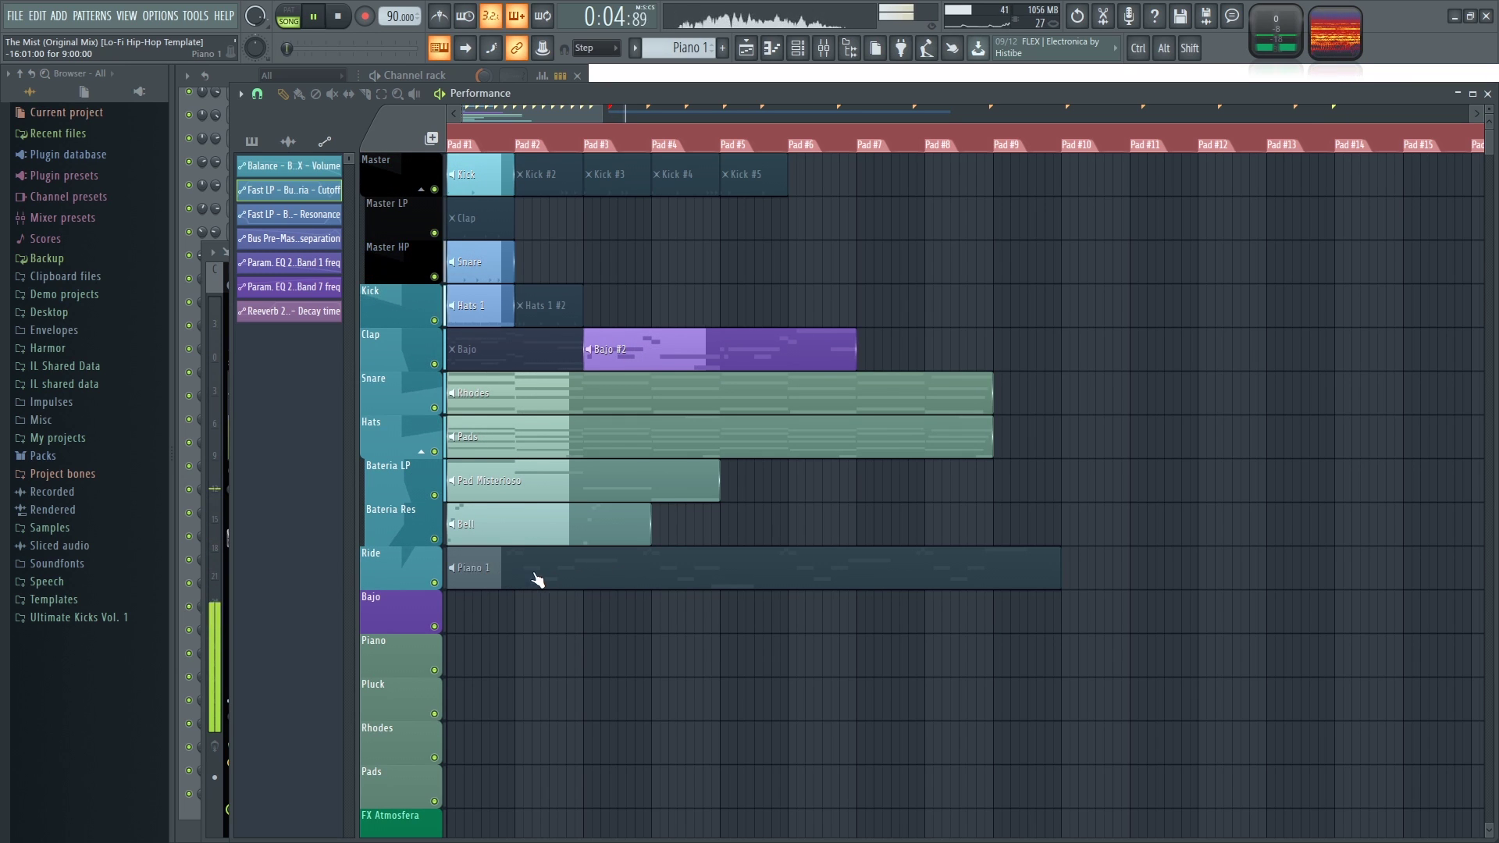
{"action": "key", "text": "space"}
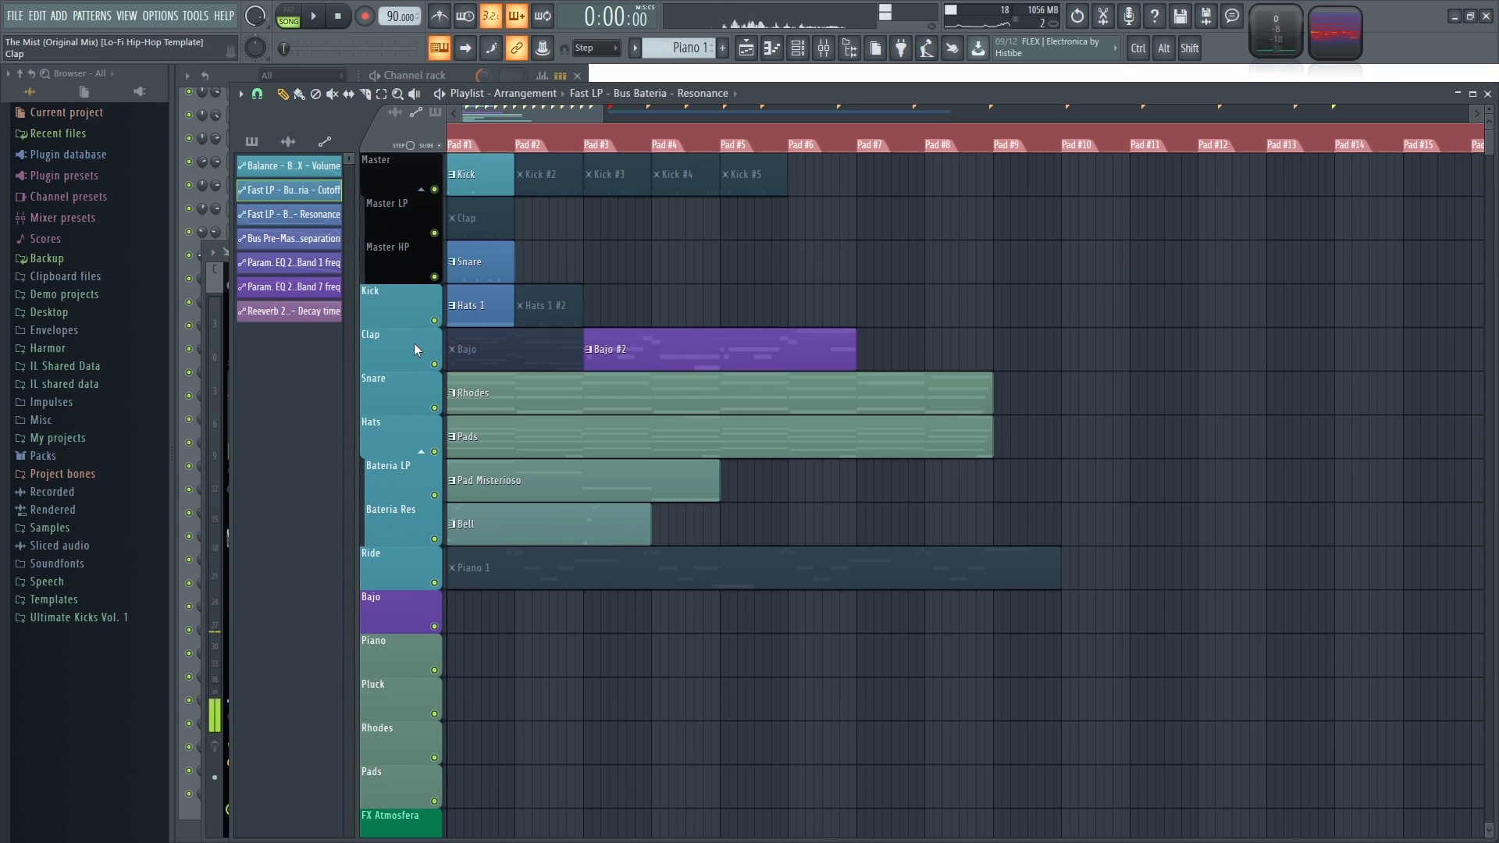
Select 4 beats as the Kick track's trigger sync in its performance settings.
{"action": "right_click", "coordinate": [383, 299]}
{"action": "mouse_move", "coordinate": [327, 386]}
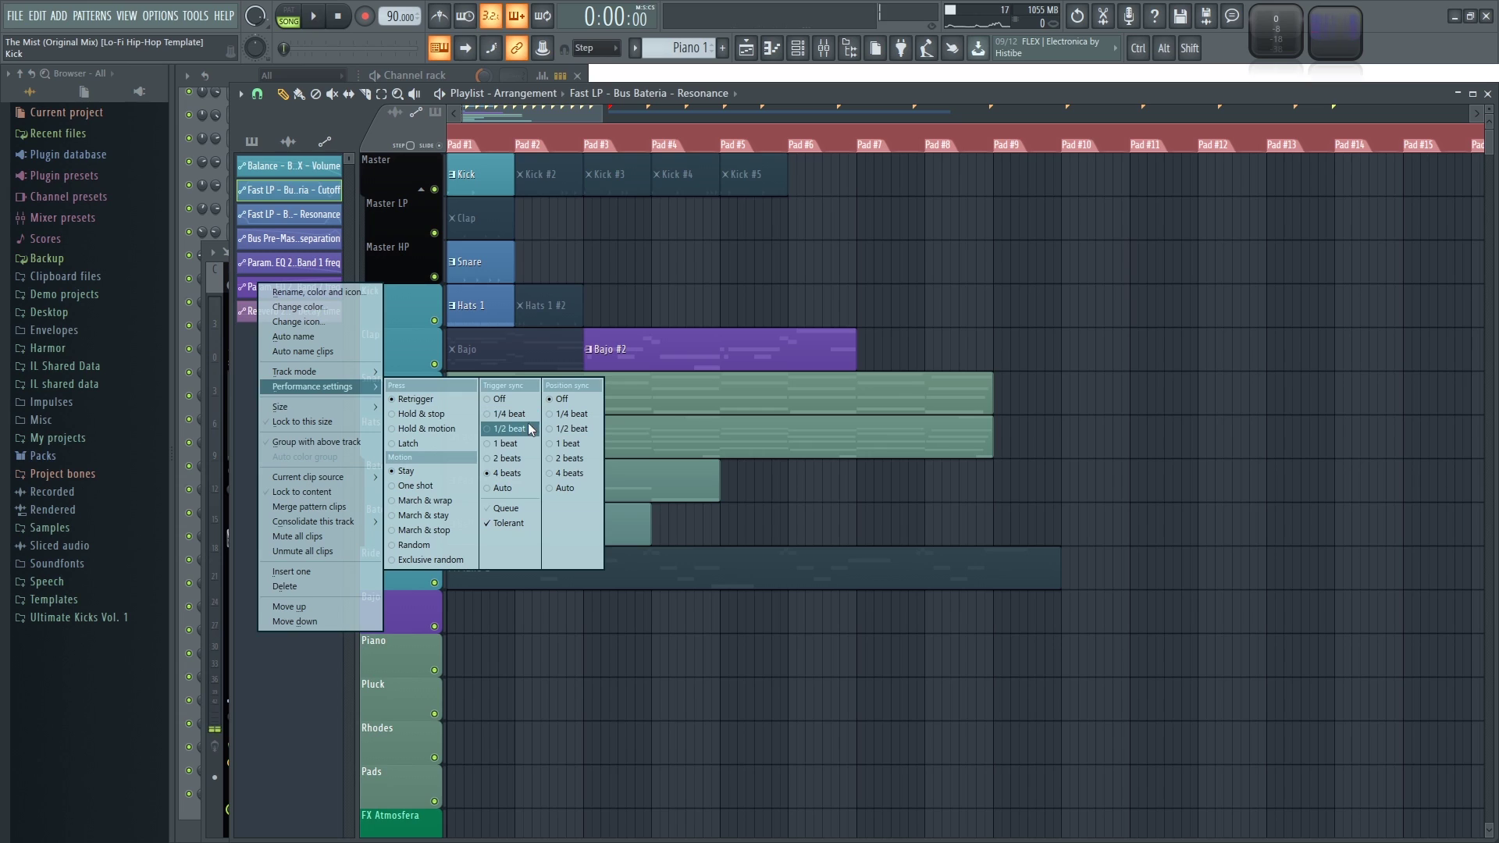
{"action": "left_click", "coordinate": [508, 473]}
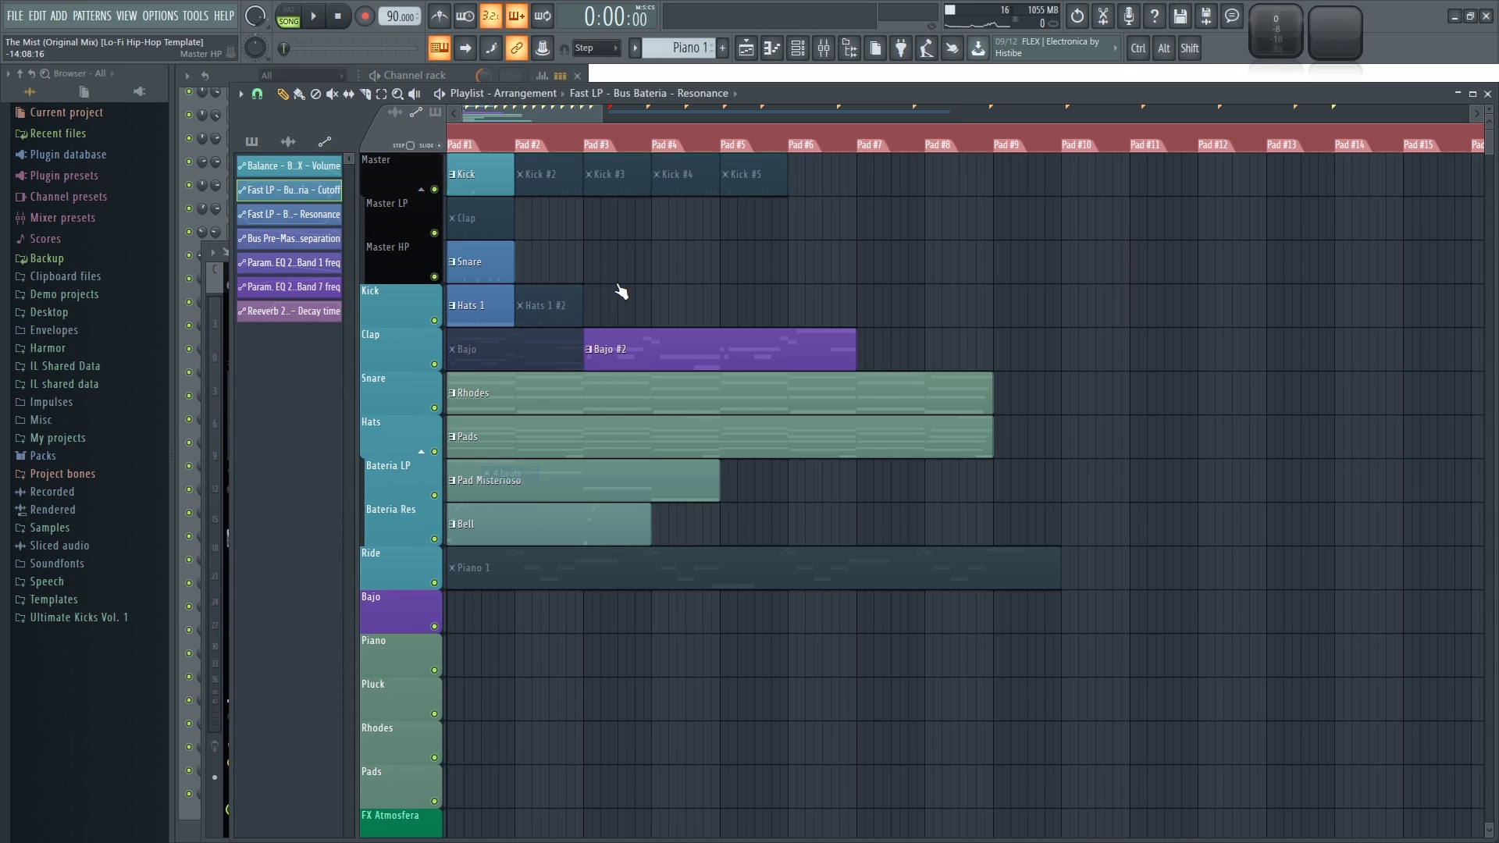
Start the performance, switch off every clip except Kick, trigger the Clap clip, and stop playback.
{"action": "scroll", "coordinate": [512, 133], "scroll_direction": "up", "scroll_amount": 2}
{"action": "left_click", "coordinate": [510, 129]}
{"action": "left_click_drag", "start_coordinate": [512, 130], "coordinate": [448, 131]}
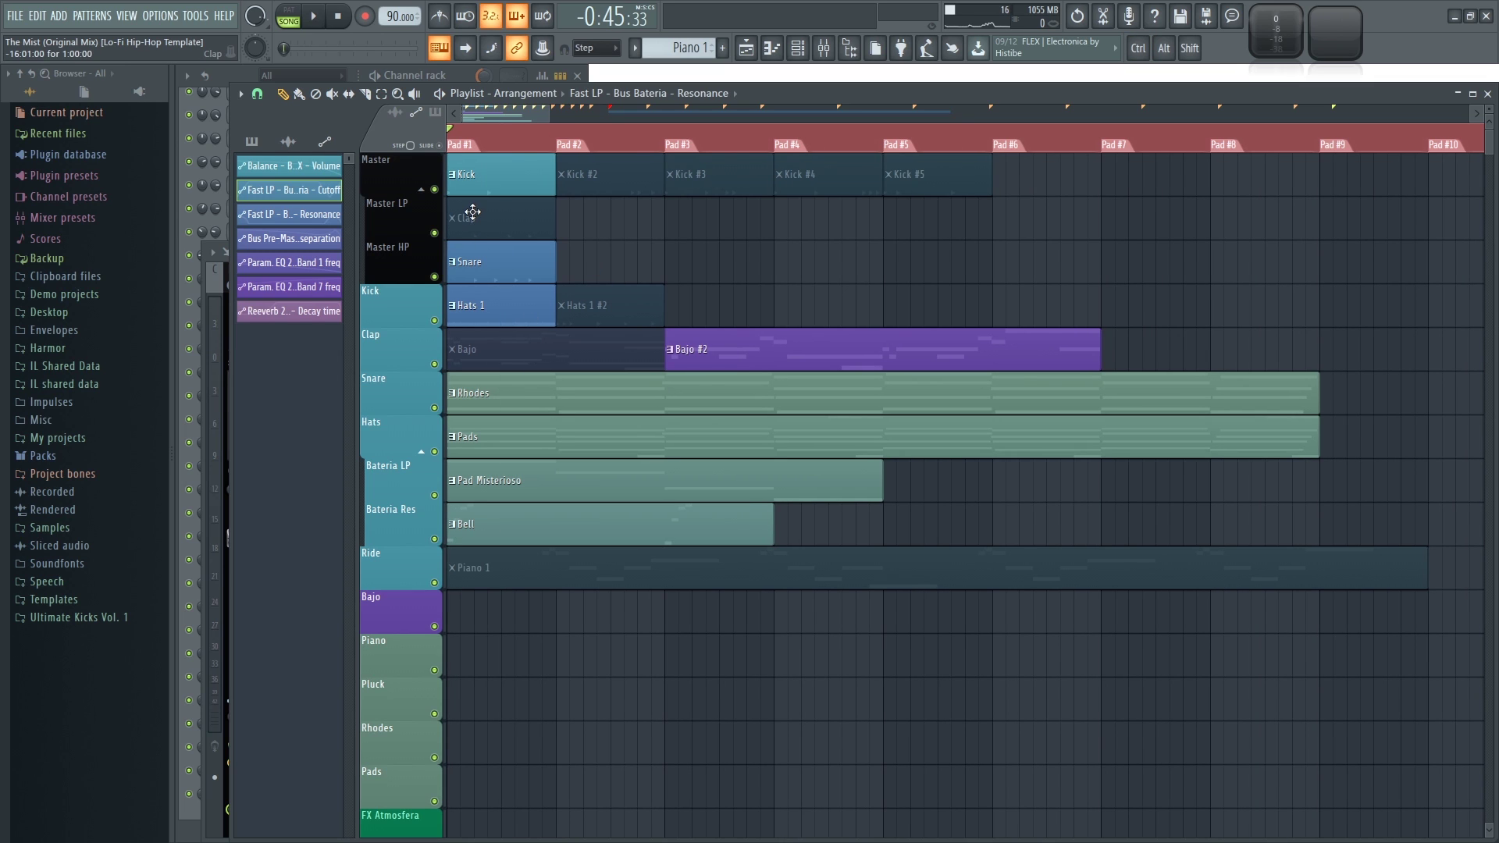
{"action": "key", "text": "space"}
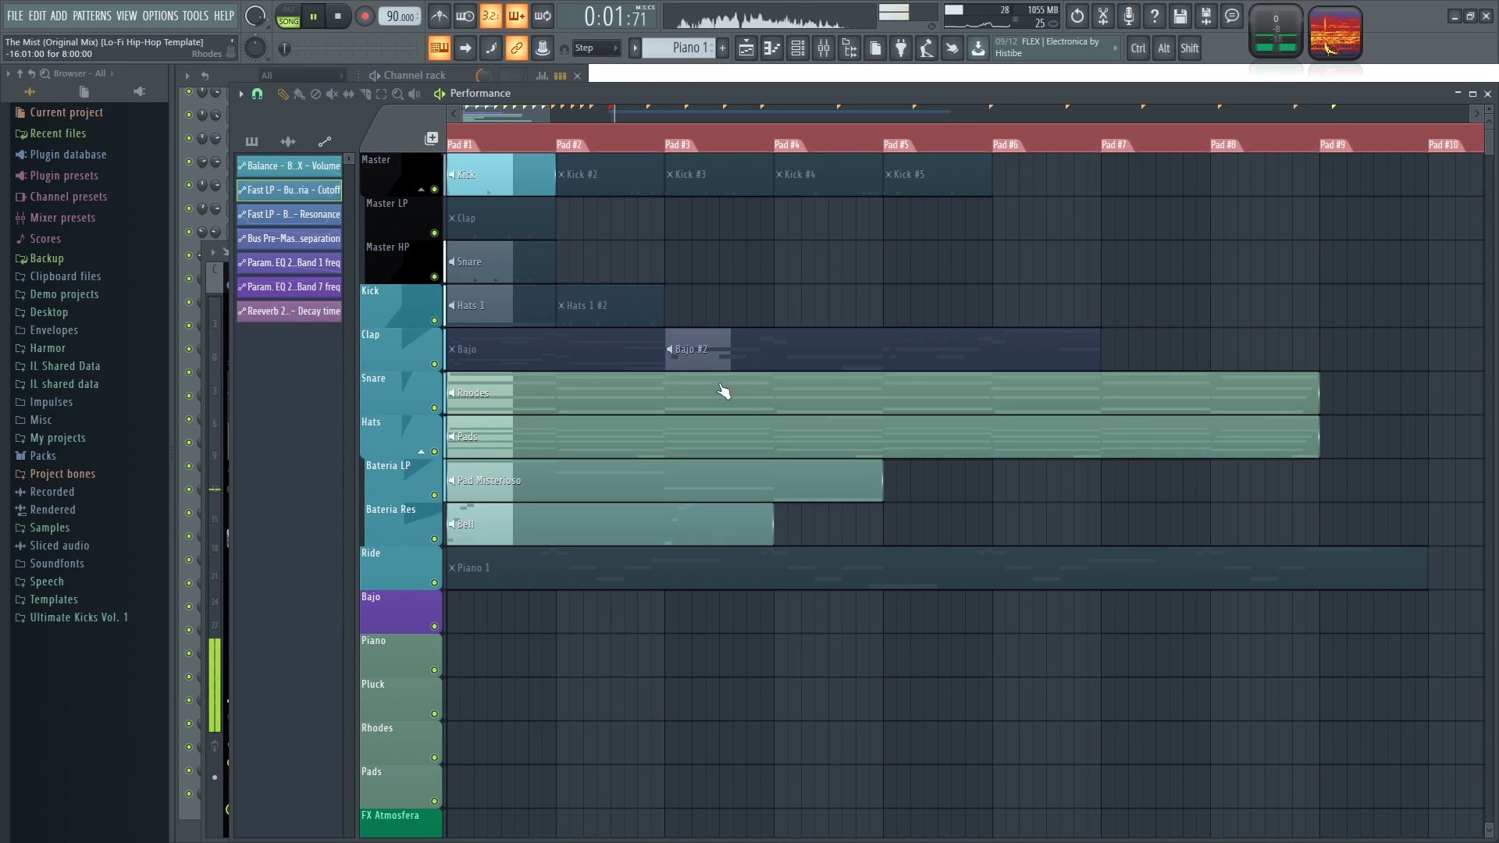
{"action": "right_click", "coordinate": [718, 387]}
{"action": "right_click", "coordinate": [679, 437]}
{"action": "right_click", "coordinate": [633, 520]}
{"action": "right_click", "coordinate": [551, 481]}
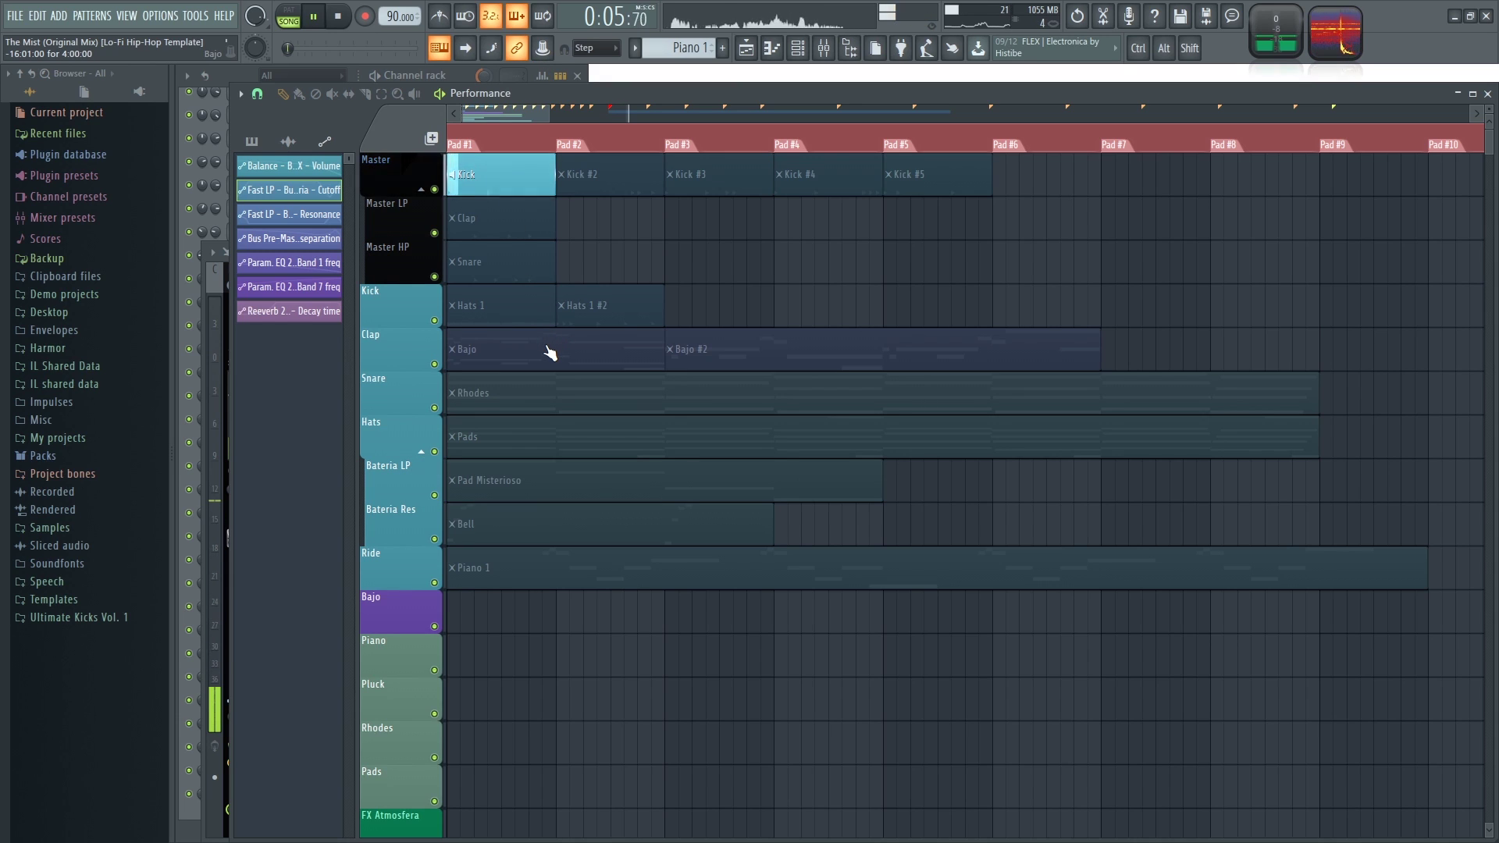
{"action": "left_click", "coordinate": [494, 227]}
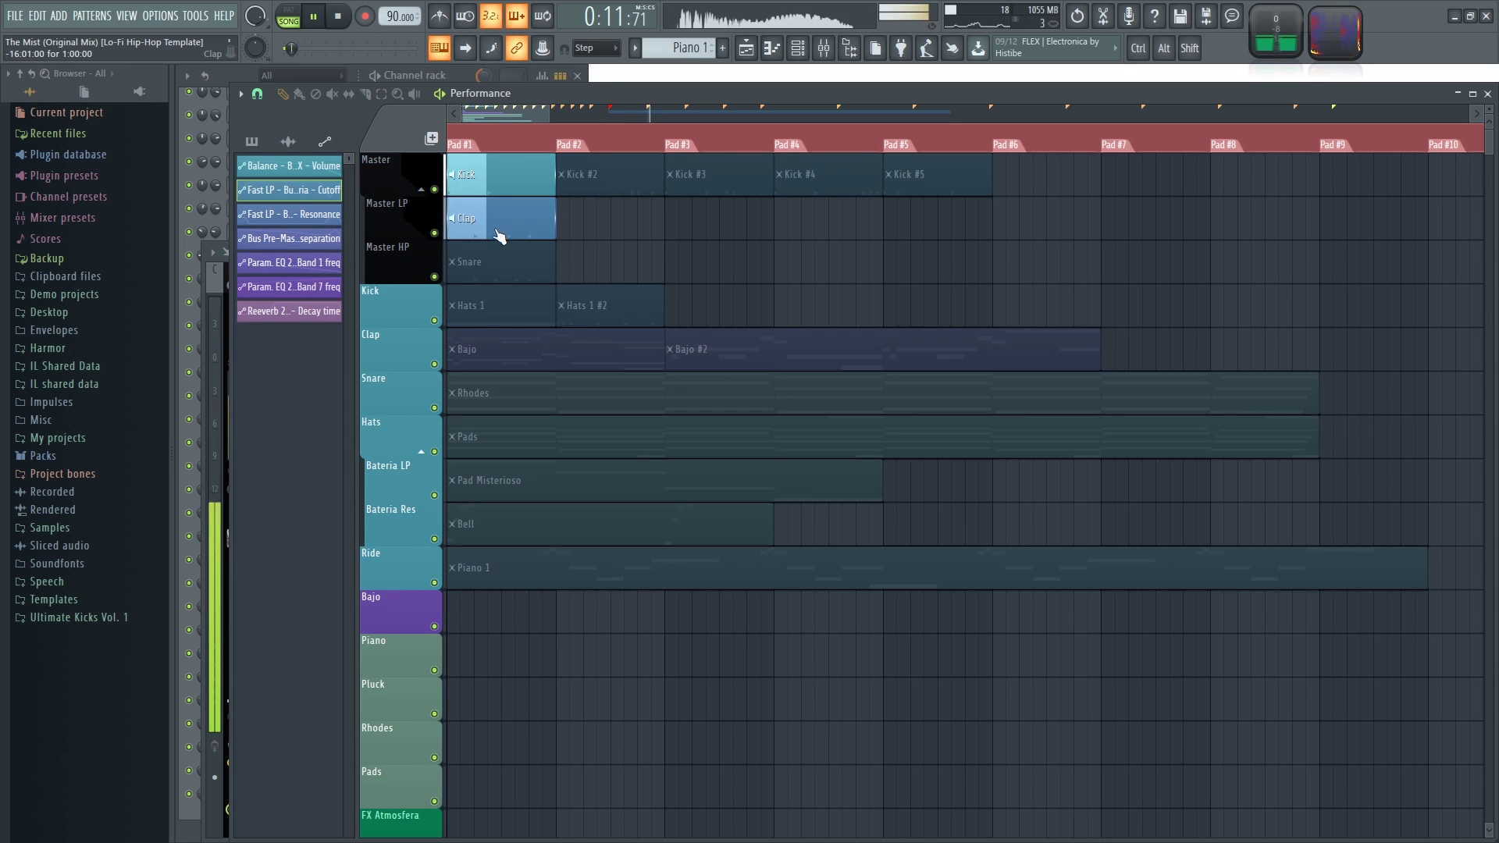
{"action": "key", "text": "space"}
Set the Master LP track's trigger sync to 1 beat in its performance settings.
{"action": "right_click", "coordinate": [390, 211]}
{"action": "mouse_move", "coordinate": [328, 299]}
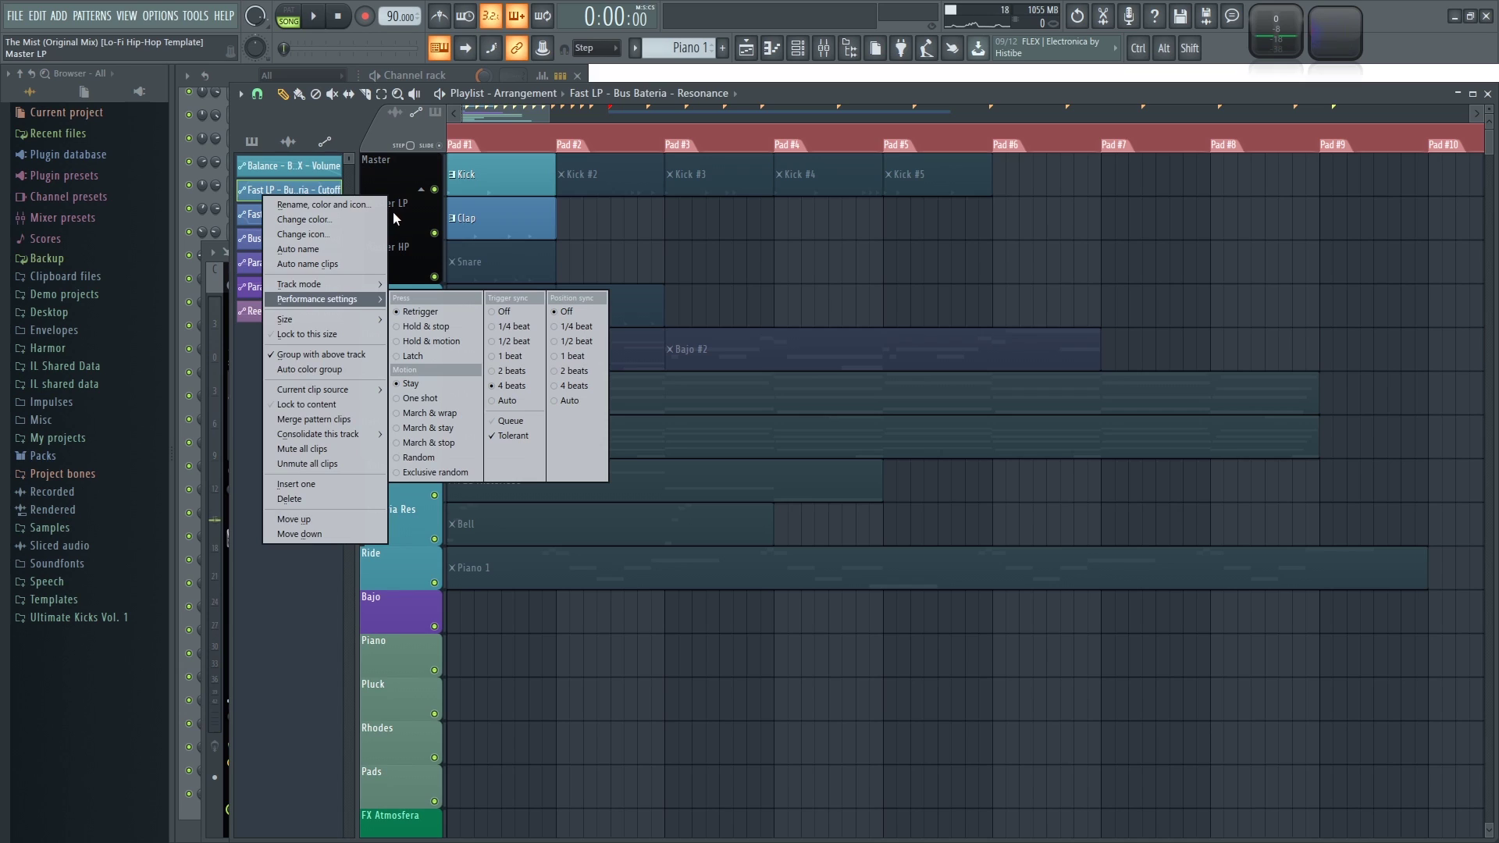
{"action": "left_click", "coordinate": [511, 357]}
Start the performance, switch the Clap clip off, trigger it again, and stop playback.
{"action": "right_click", "coordinate": [500, 228]}
{"action": "key", "text": "ctrl+z"}
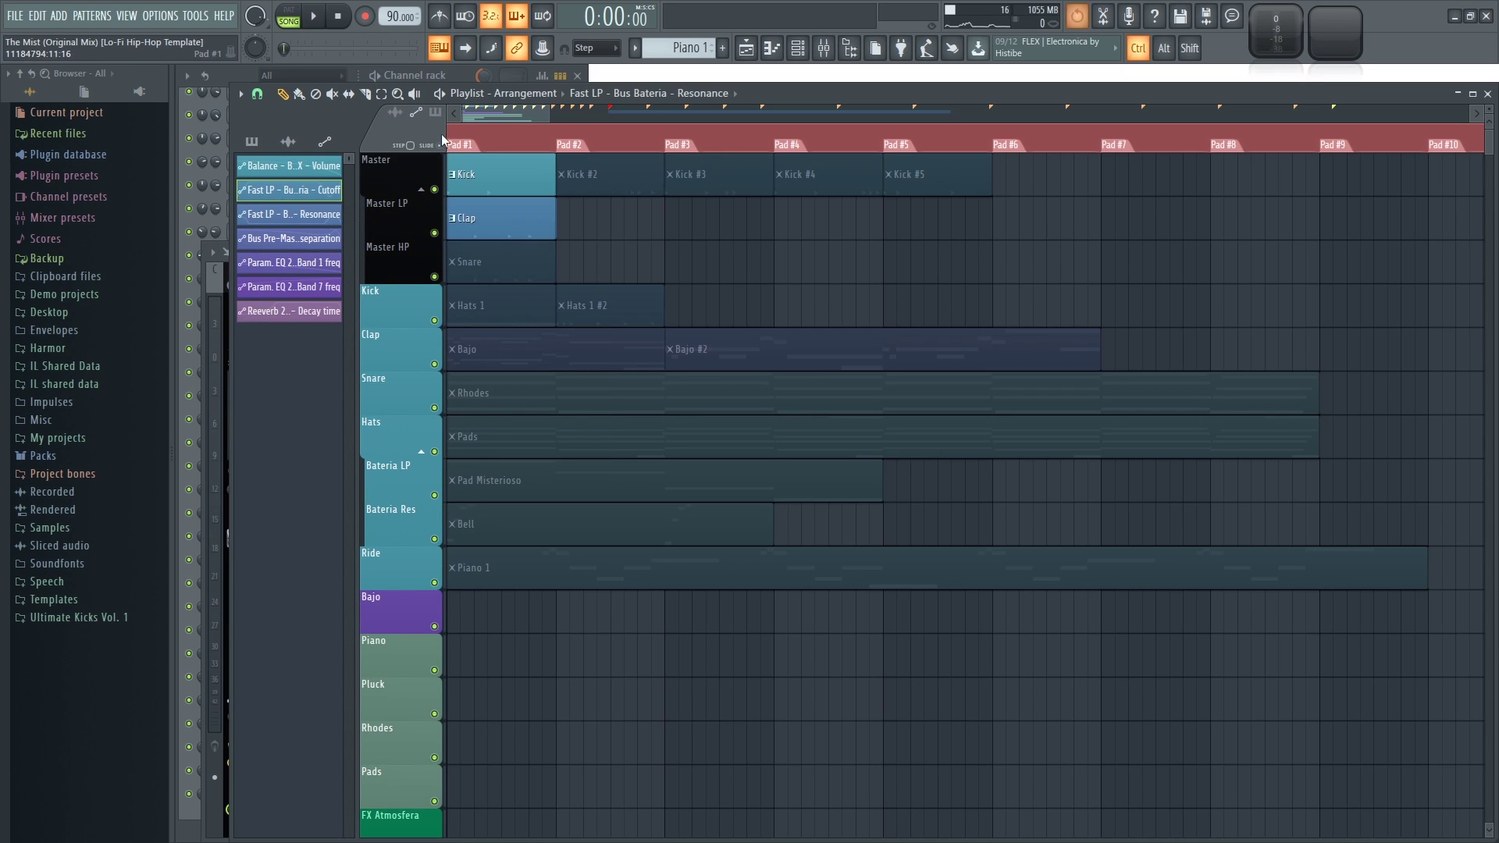
{"action": "key", "text": "space"}
{"action": "right_click", "coordinate": [477, 229]}
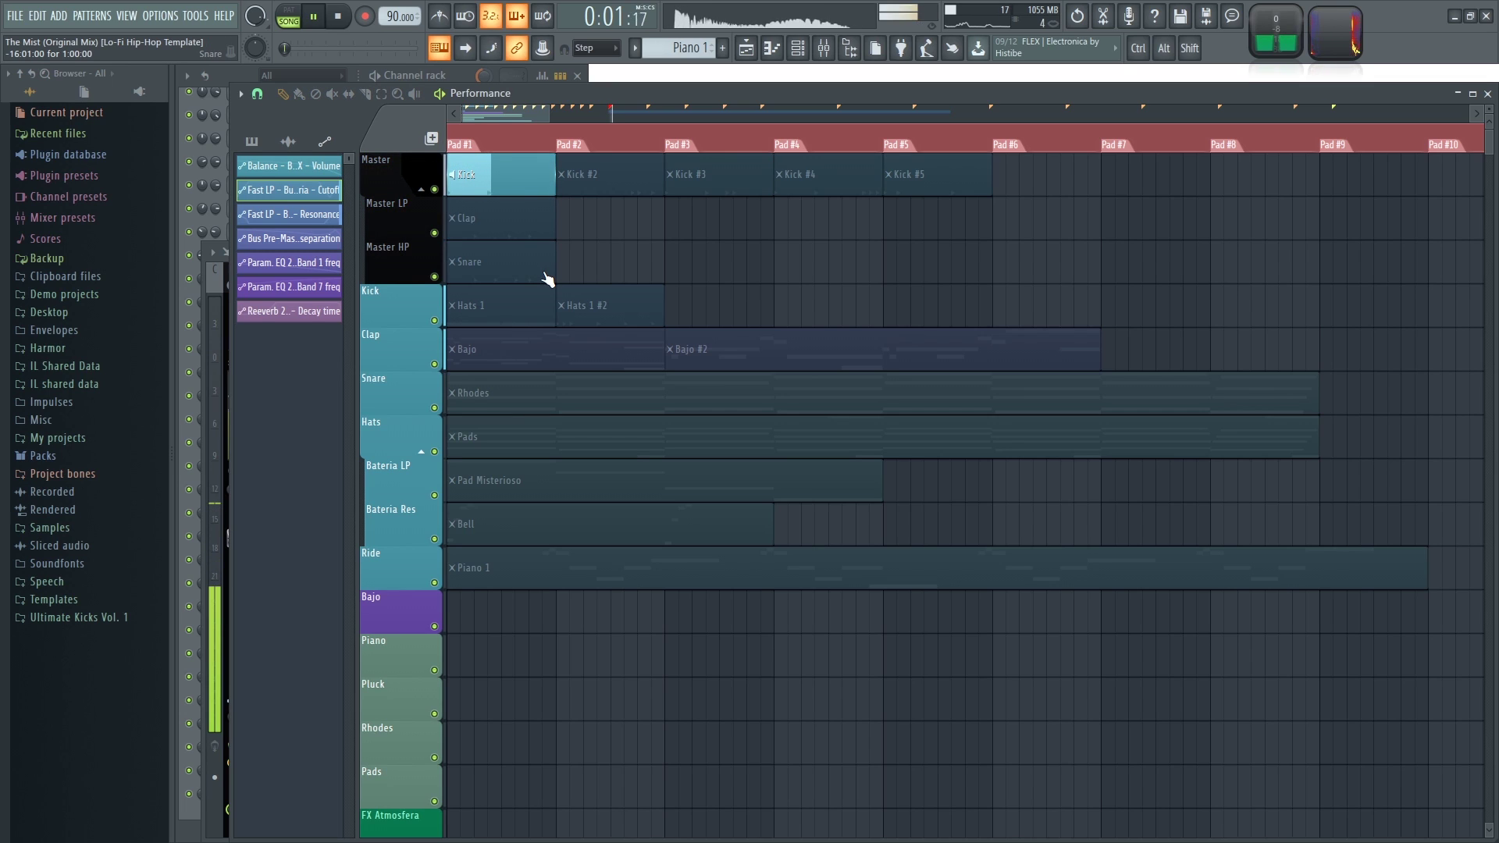
{"action": "left_click", "coordinate": [499, 228]}
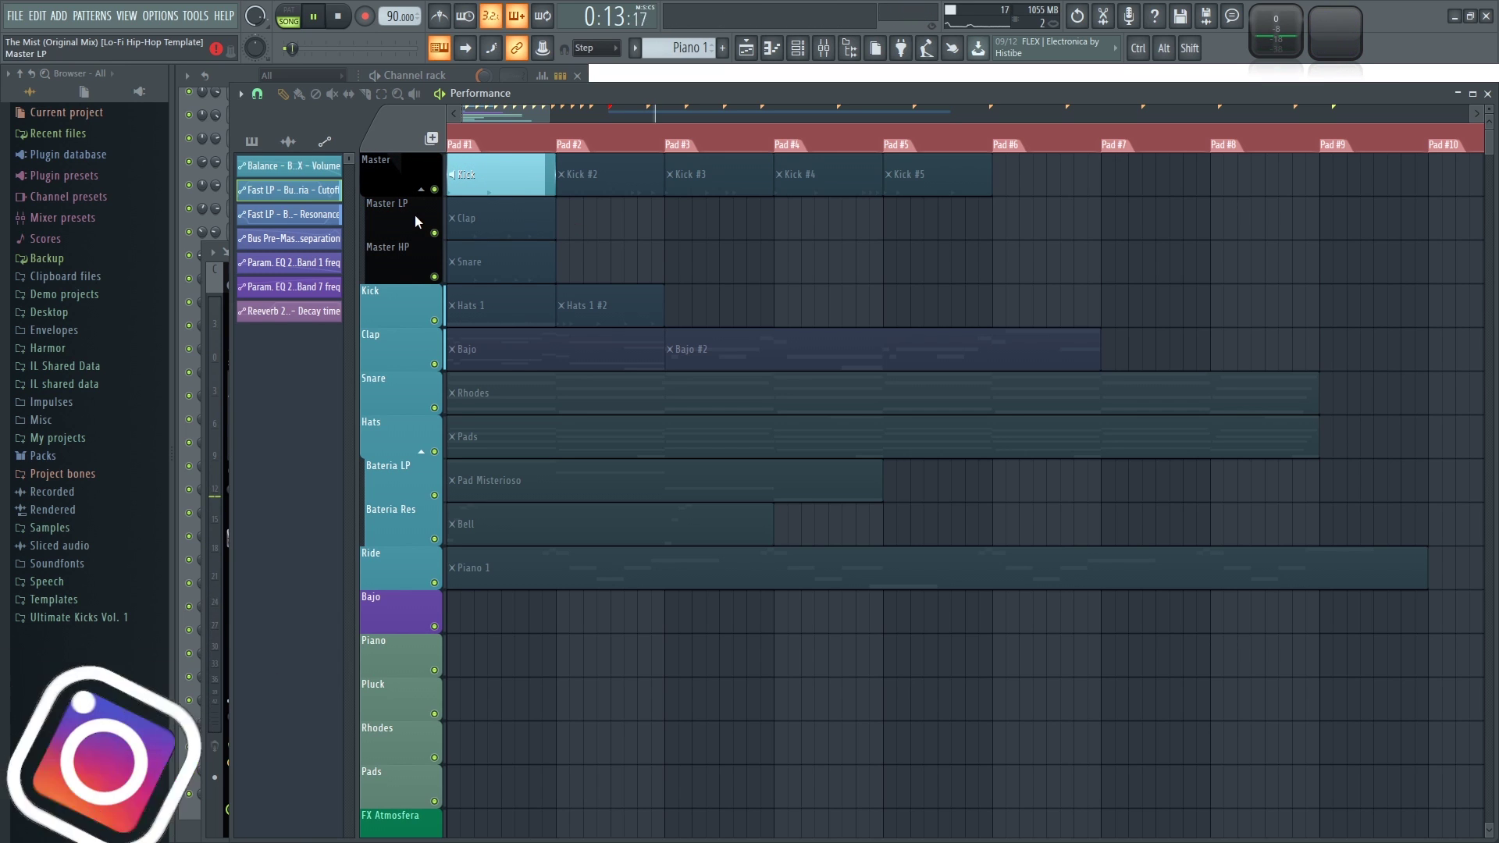
{"action": "key", "text": "space"}
Set the Master LP track's performance motion to March & stay.
{"action": "scroll", "coordinate": [606, 250], "scroll_direction": "down", "scroll_amount": 3, "text": "ctrl"}
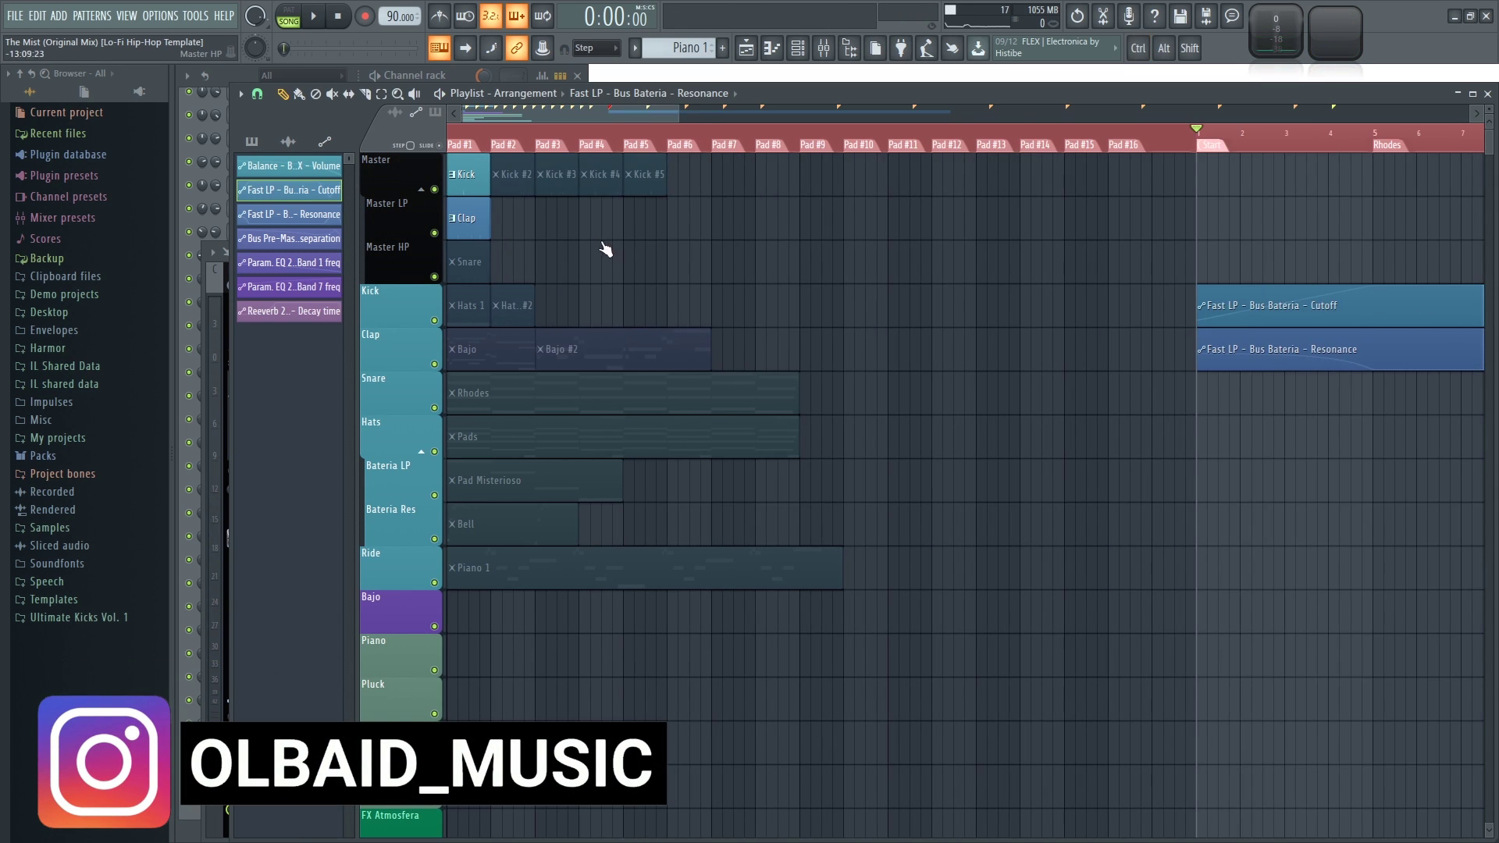
{"action": "right_click", "coordinate": [391, 228]}
{"action": "mouse_move", "coordinate": [375, 299]}
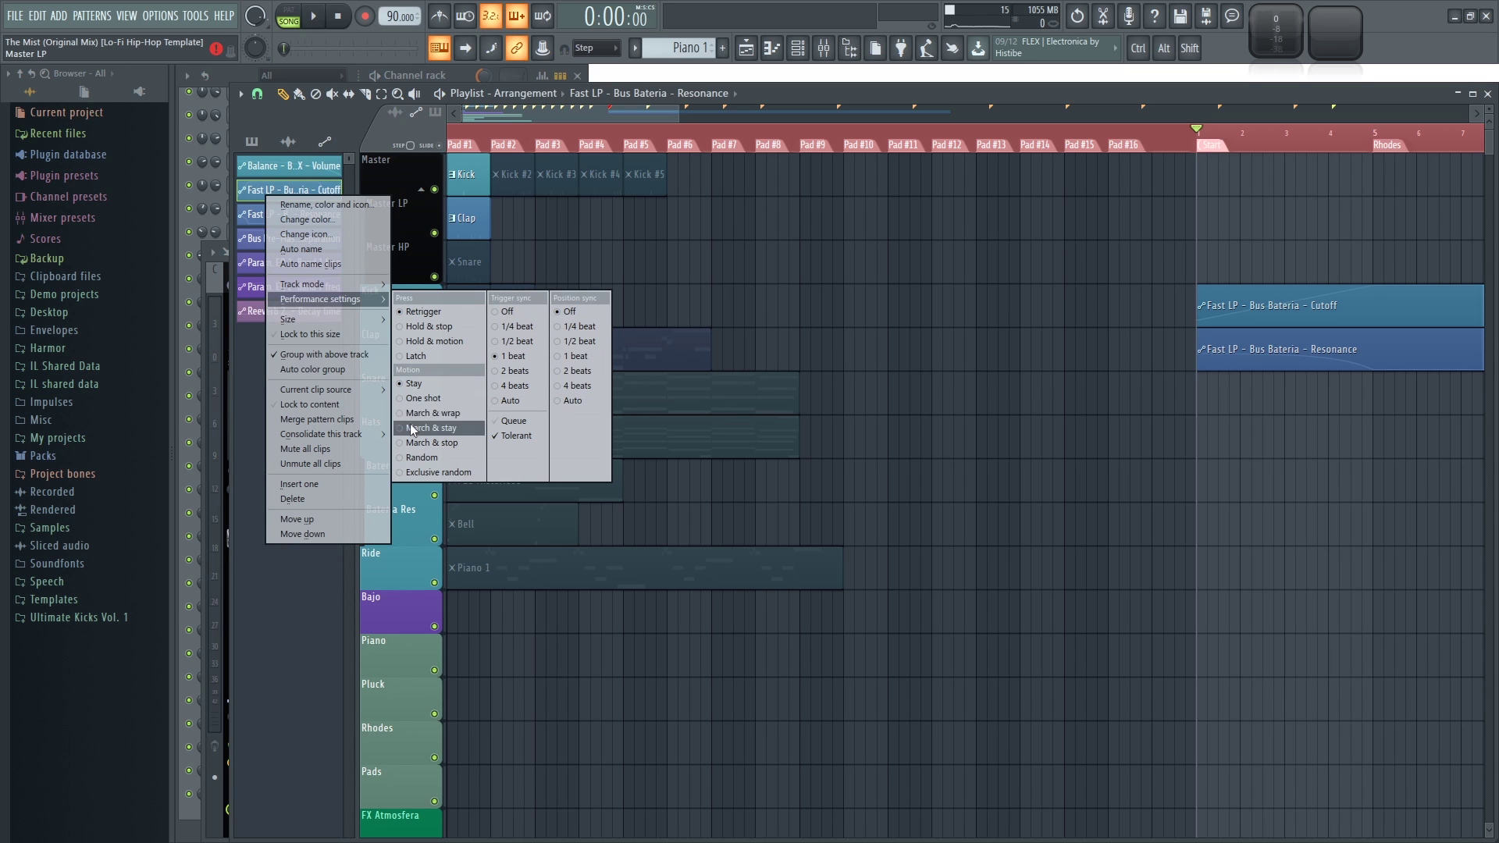
{"action": "left_click", "coordinate": [432, 428]}
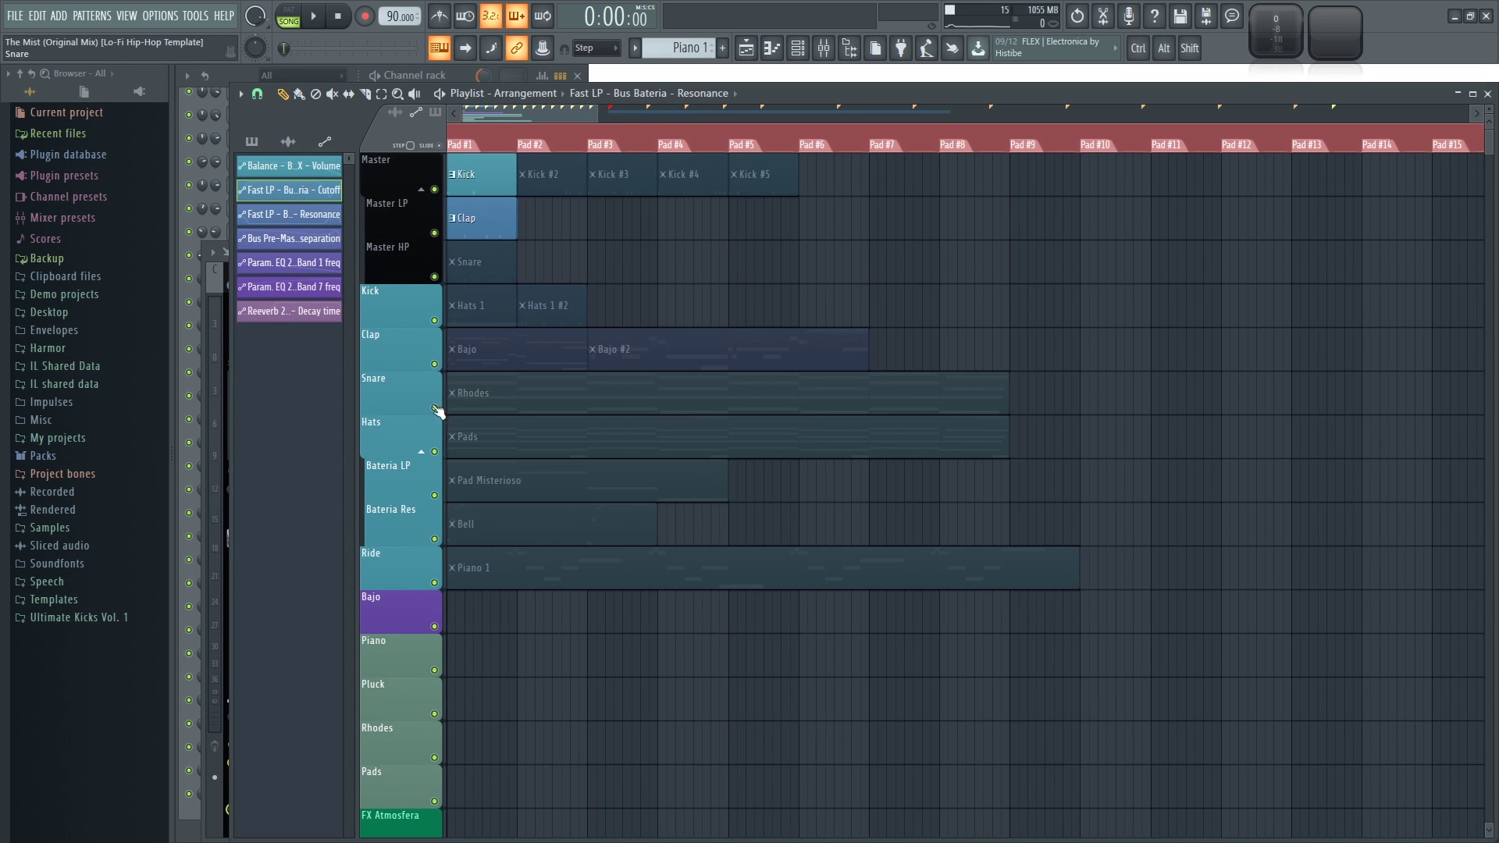
Set the typing keyboard layout to Performance mode and review the MIDI input and output device settings.
{"action": "right_click", "coordinate": [442, 51]}
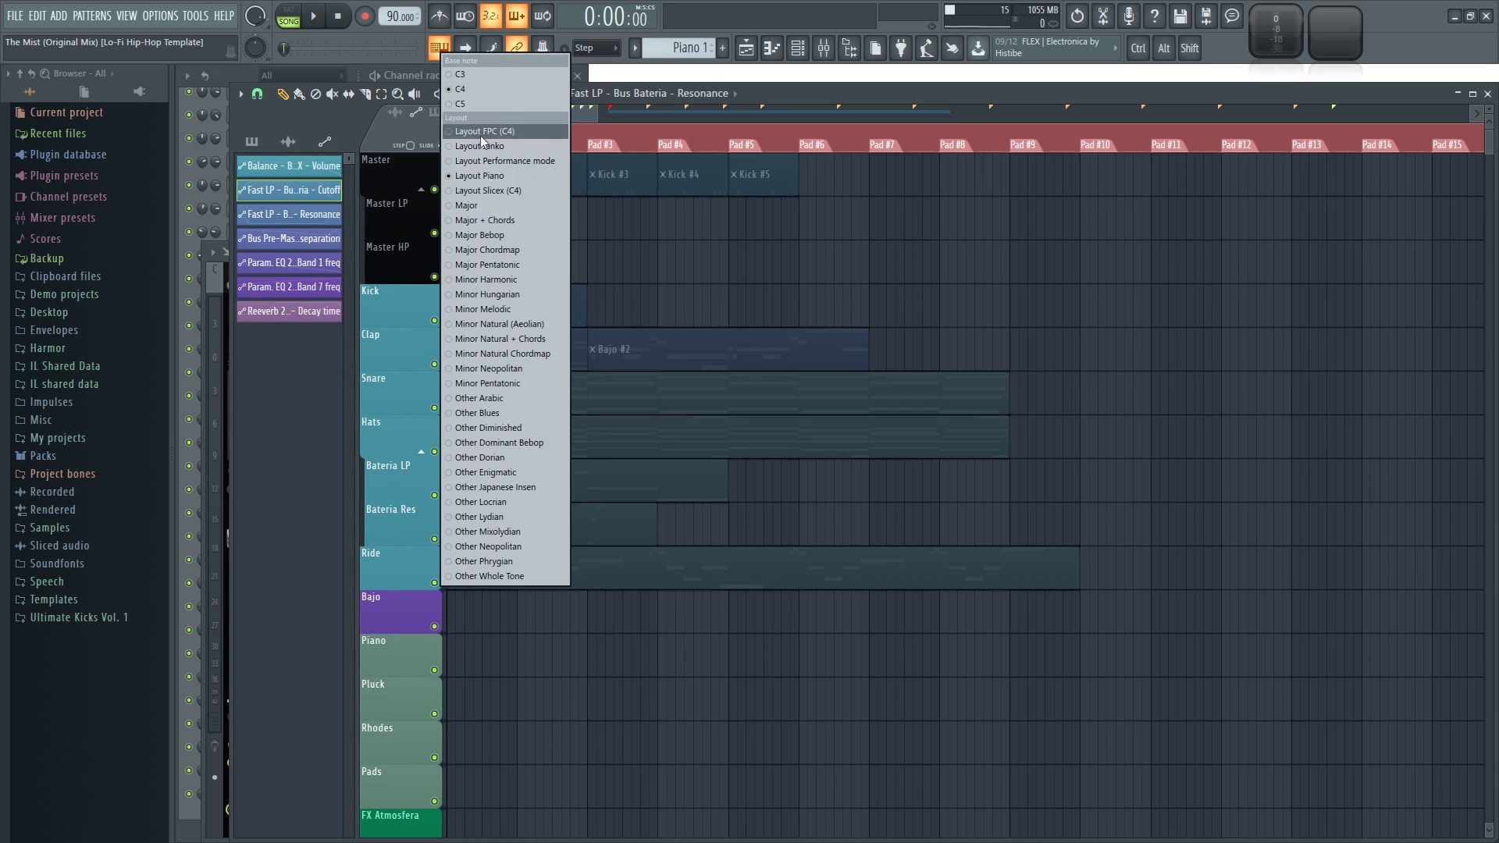
{"action": "left_click", "coordinate": [490, 159]}
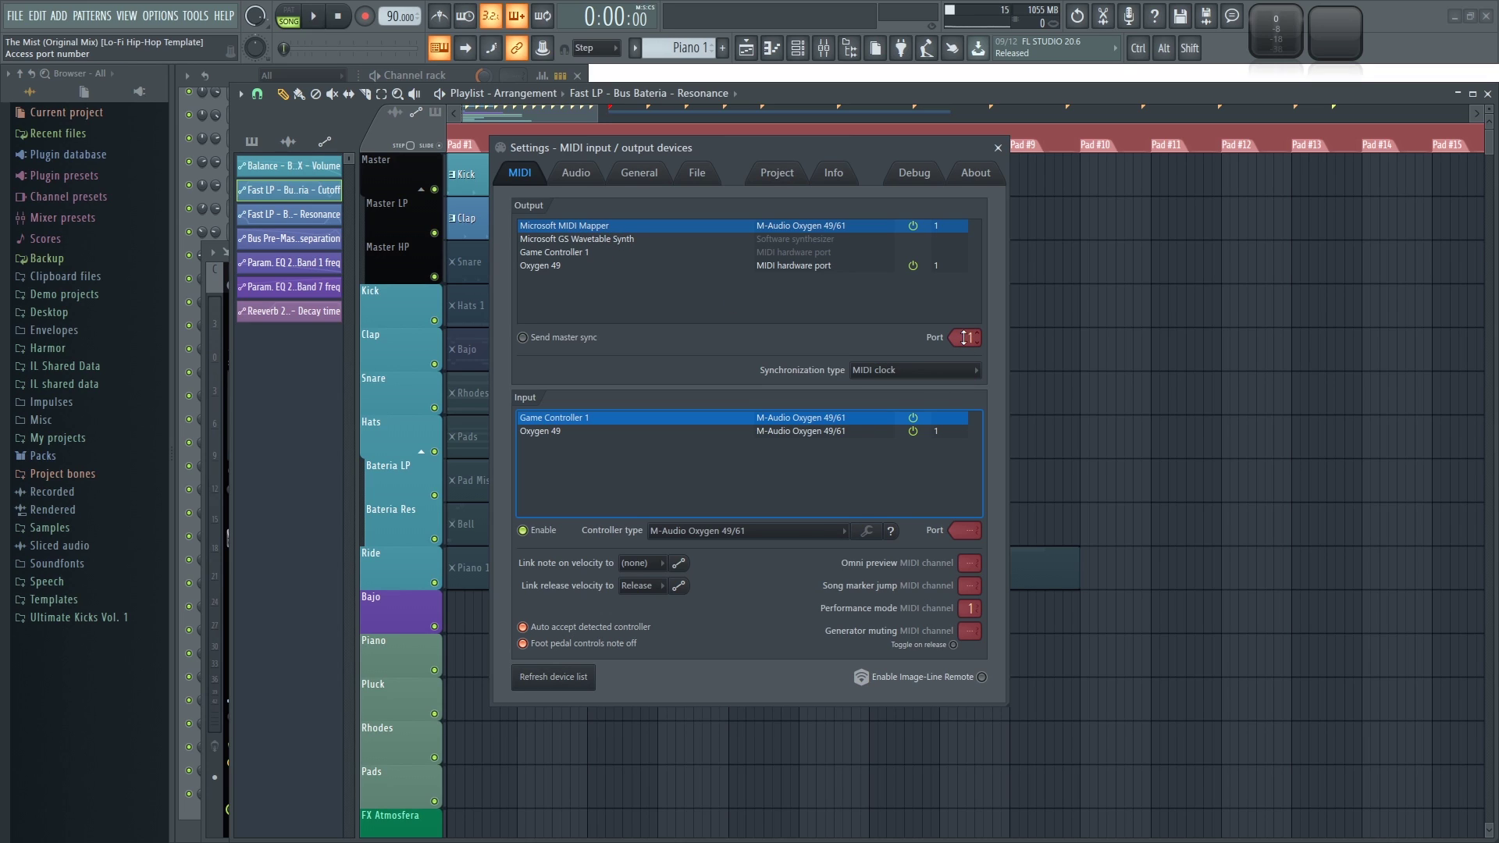
{"action": "left_click", "coordinate": [998, 147]}
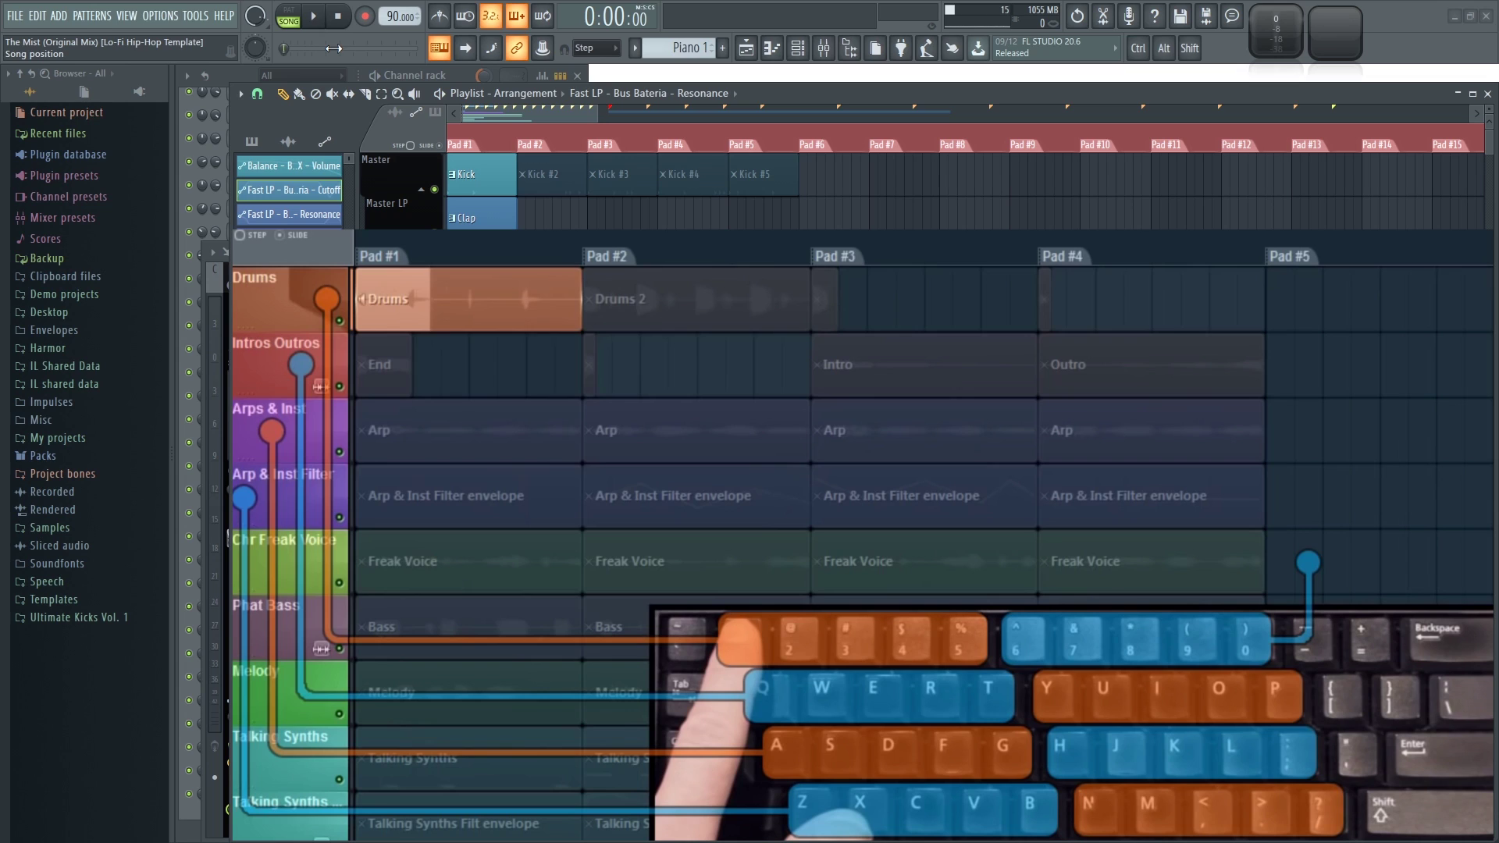
Start the performance and trigger the Kick, Hats 1, Bajo, Rhodes, Pads and Pad Misterioso clips.
{"action": "left_click", "coordinate": [315, 17]}
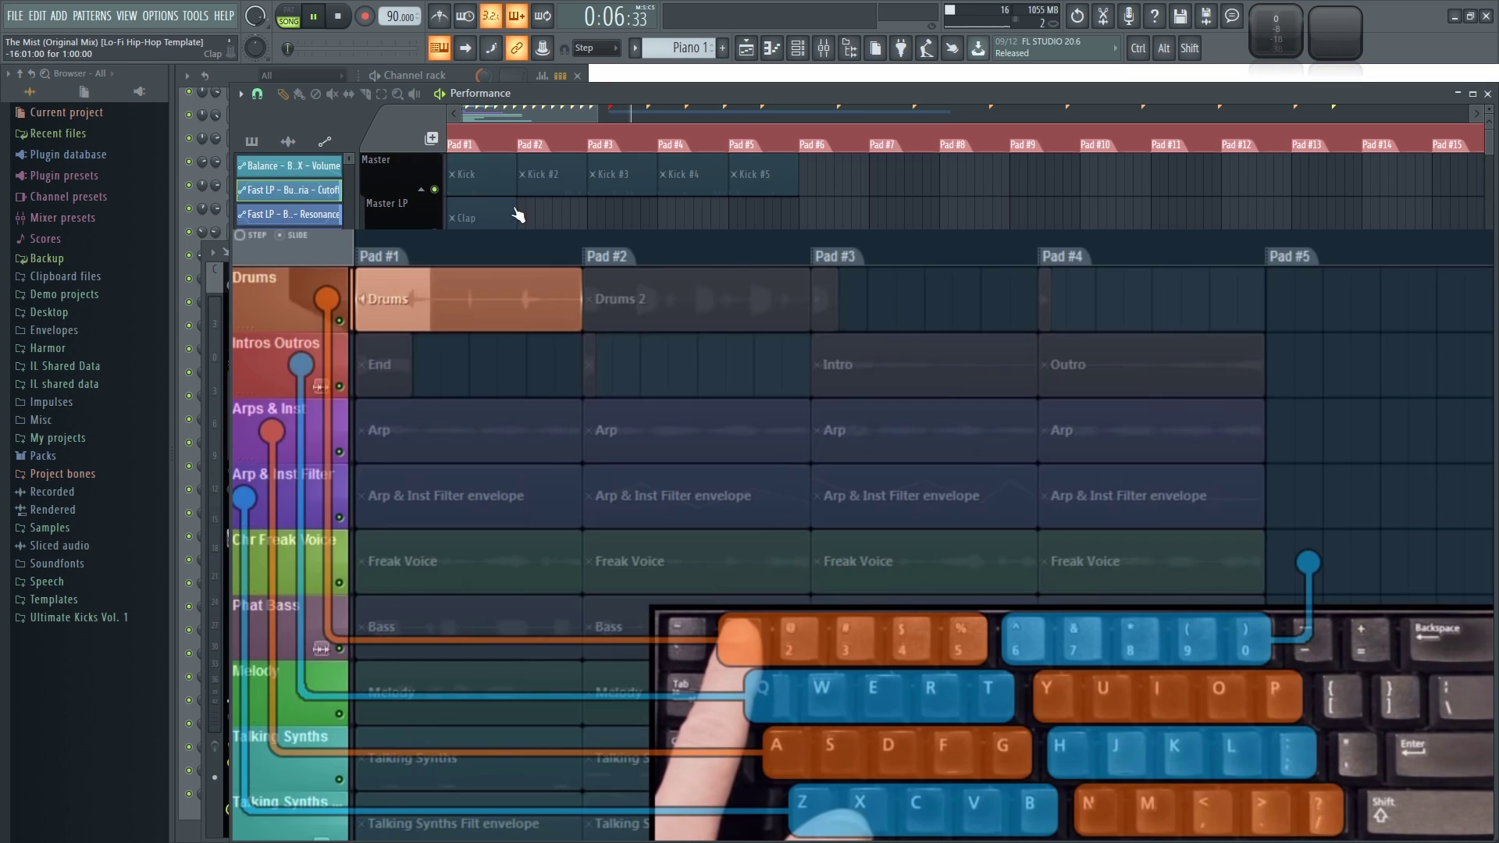
{"action": "left_click", "coordinate": [474, 187]}
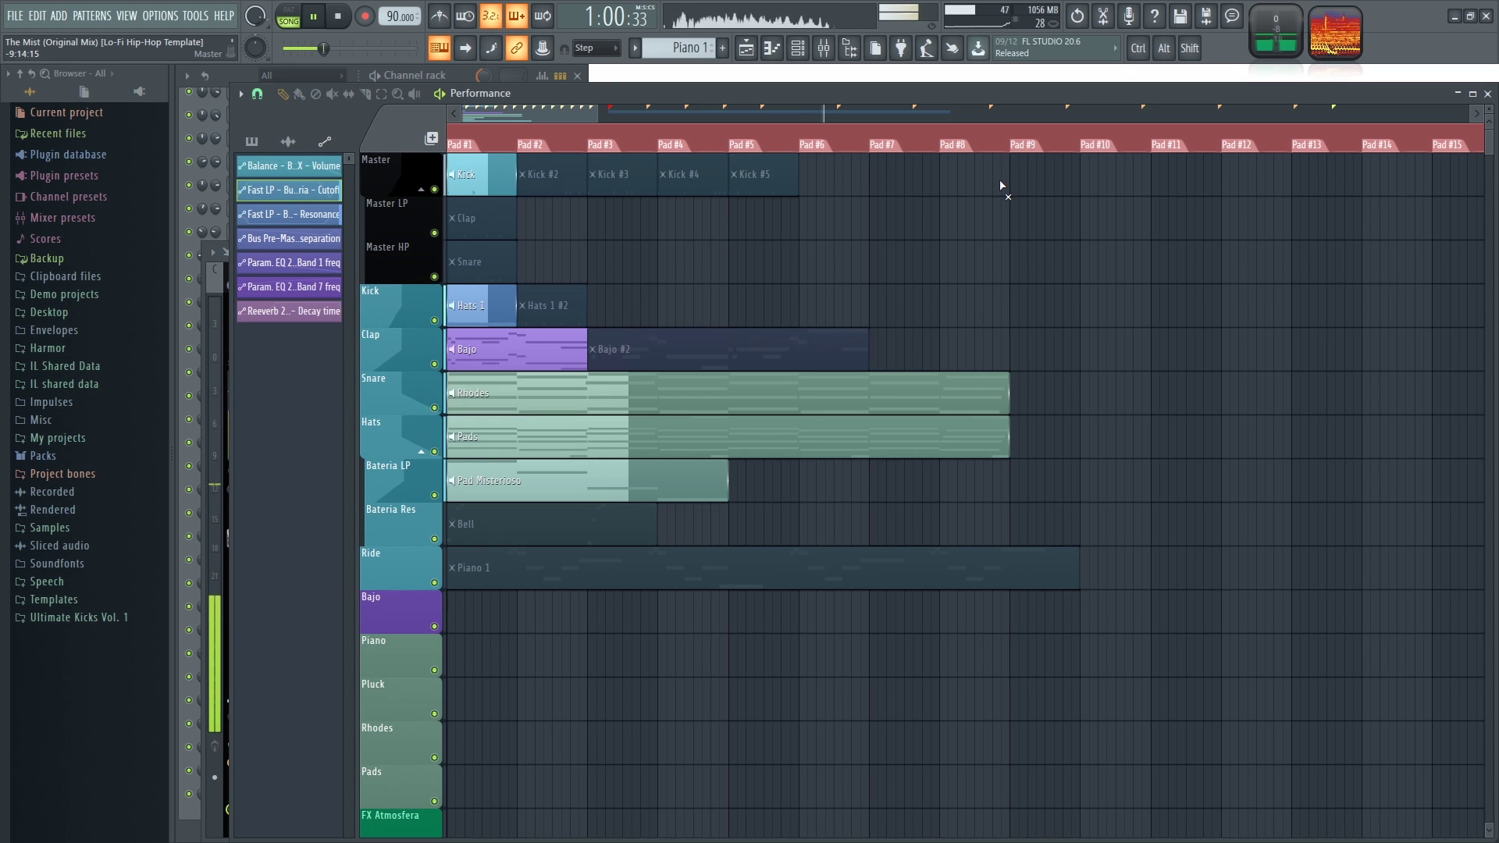
Set the Bateria LP track's motion to One shot during playback, add the Clap and Snare clips, and stop the performance.
{"action": "right_click", "coordinate": [390, 474]}
{"action": "mouse_move", "coordinate": [343, 561]}
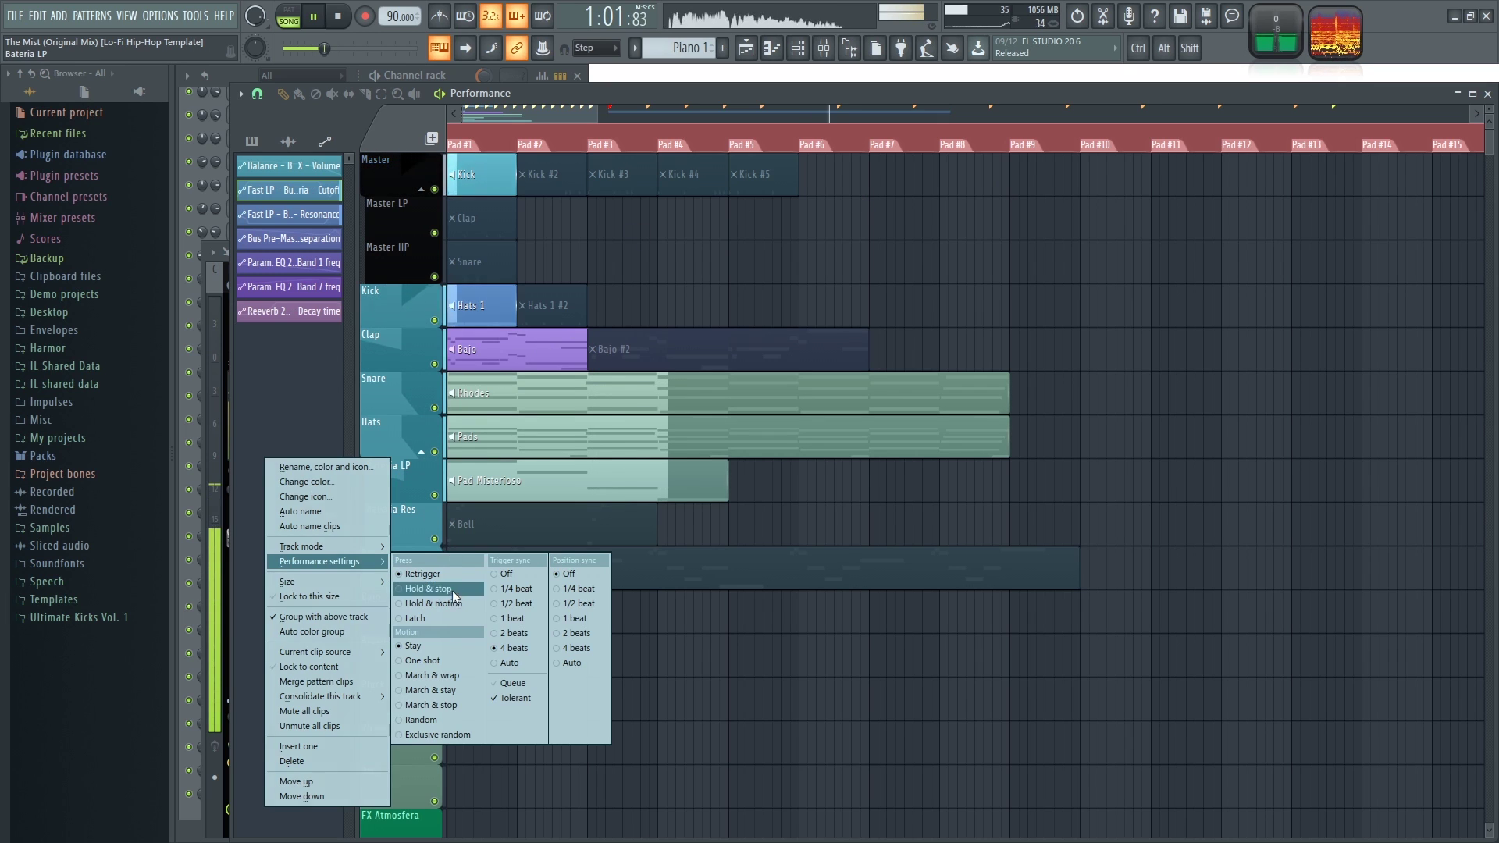
{"action": "left_click", "coordinate": [445, 659]}
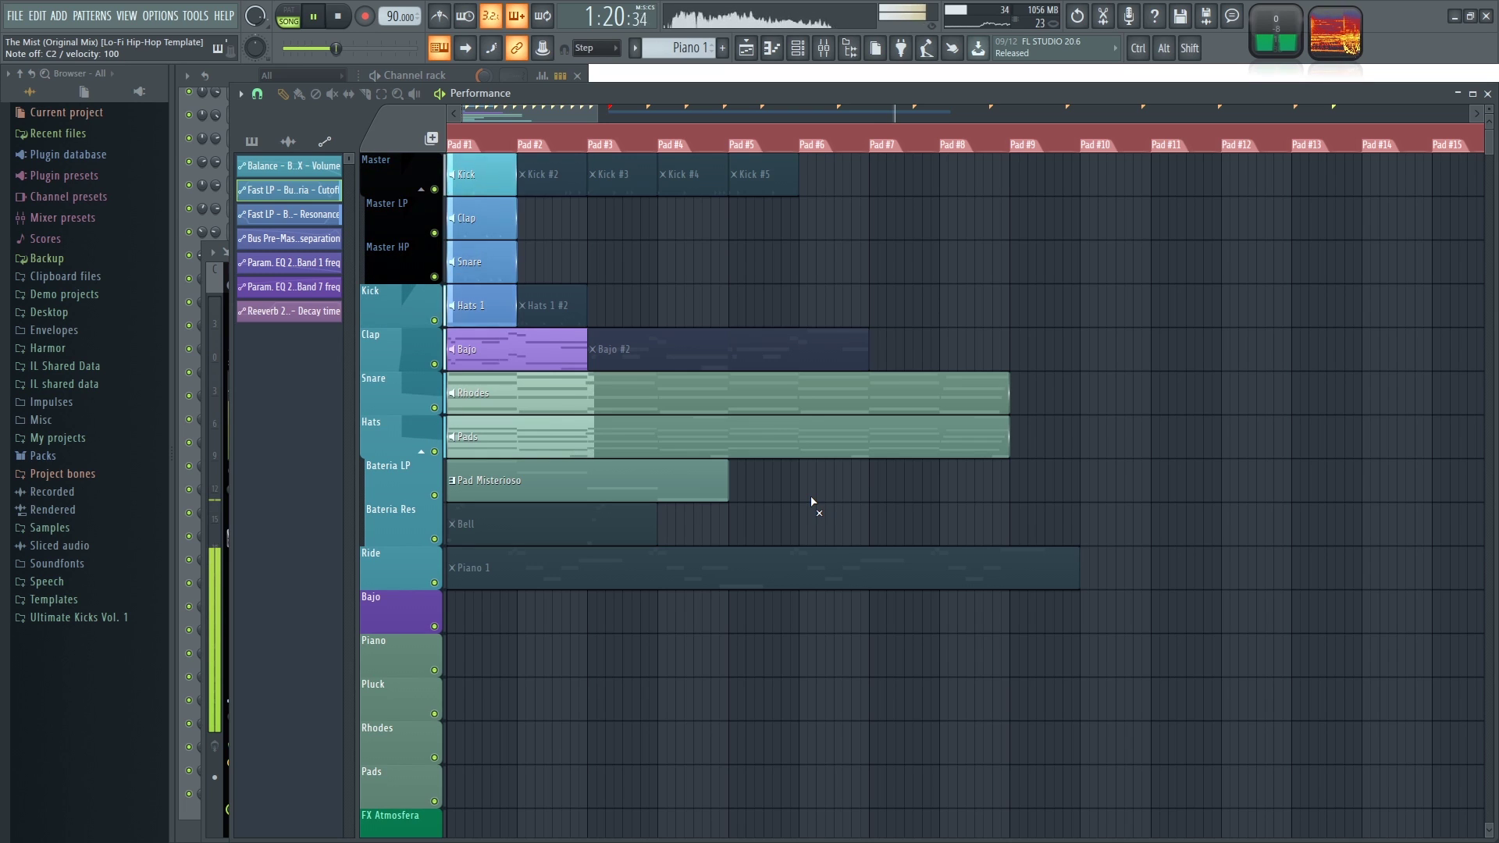
{"action": "scroll", "coordinate": [696, 325], "scroll_direction": "down", "scroll_amount": 5, "text": "ctrl"}
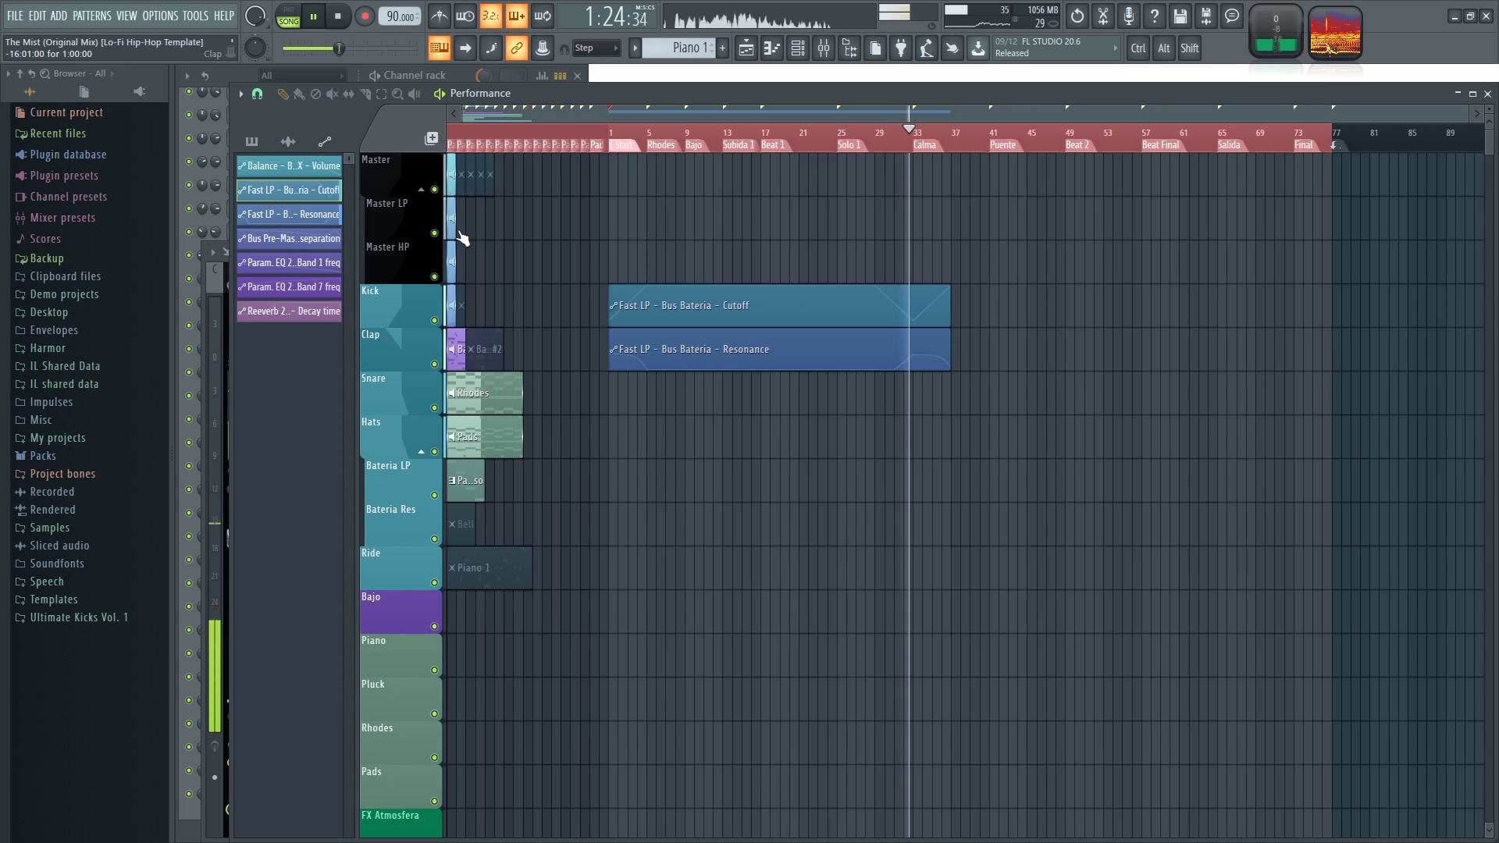
{"action": "scroll", "coordinate": [466, 254], "scroll_direction": "up", "scroll_amount": 5, "text": "ctrl"}
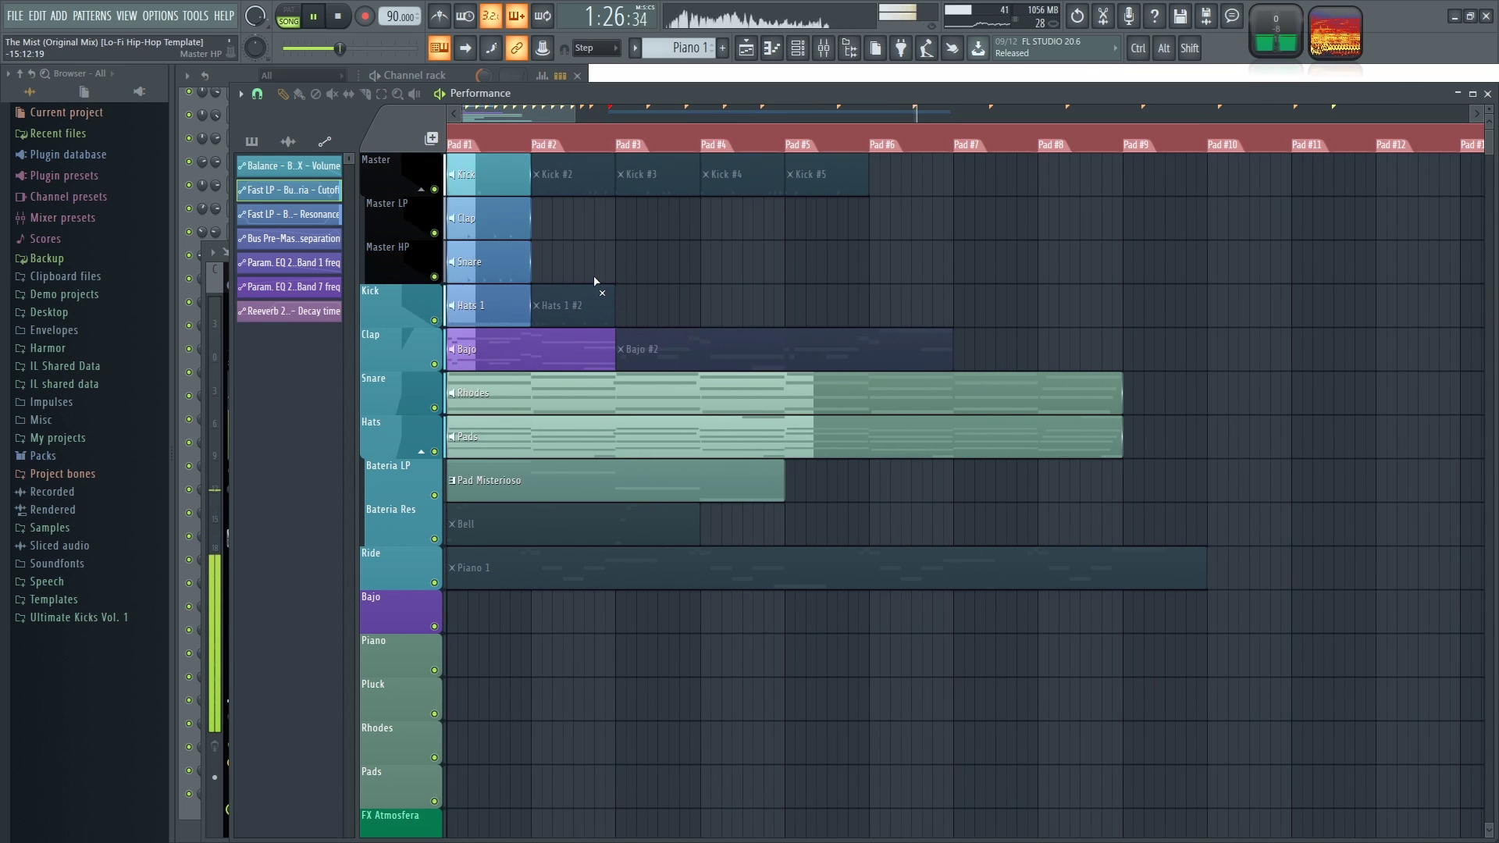
{"action": "key", "text": "space"}
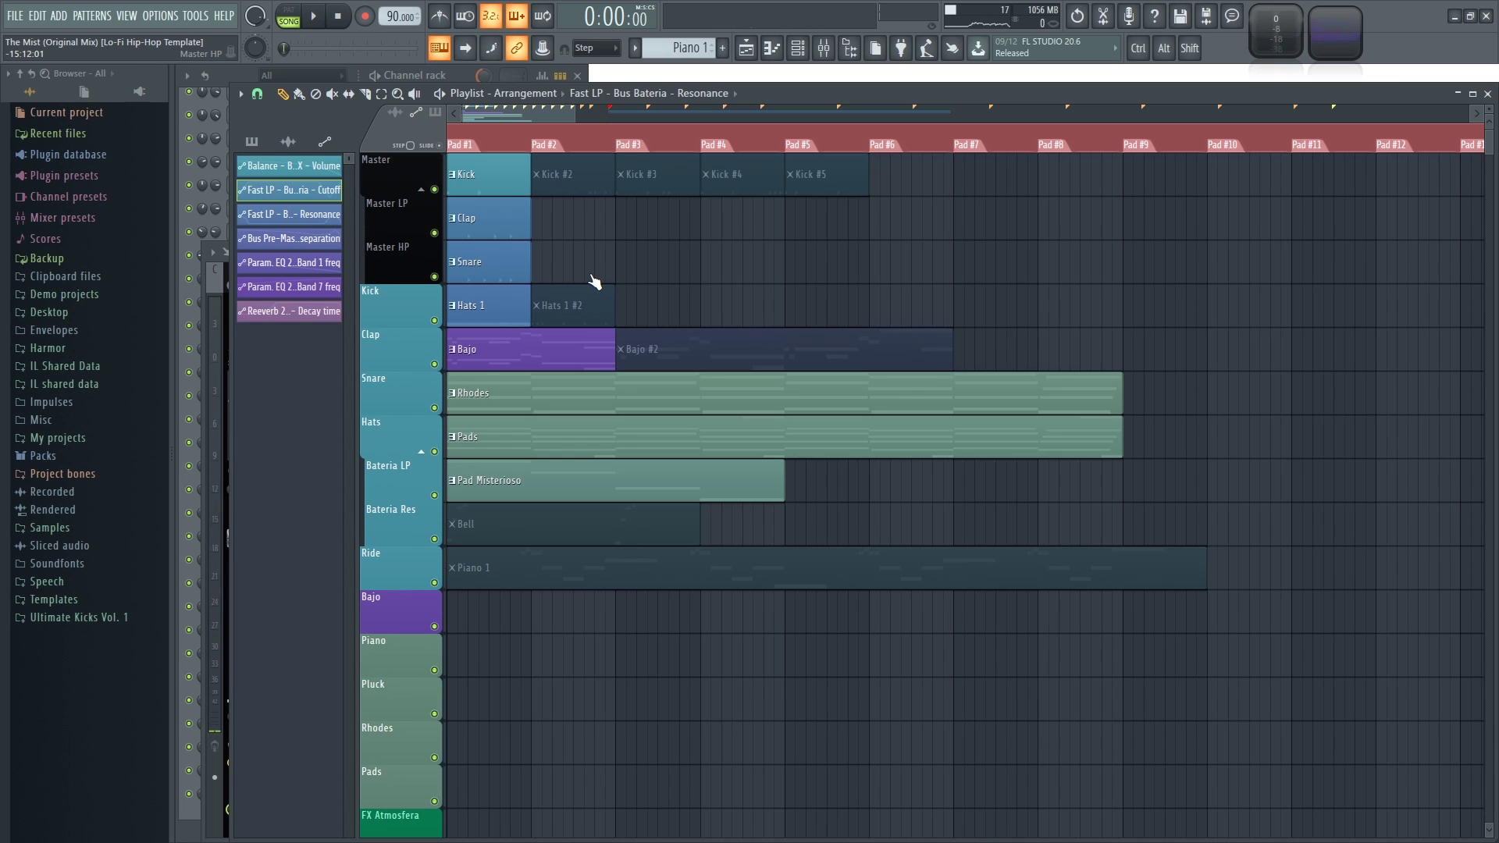
Switch the typing keyboard layout back to Piano and check the MIDI settings.
{"action": "right_click", "coordinate": [440, 48]}
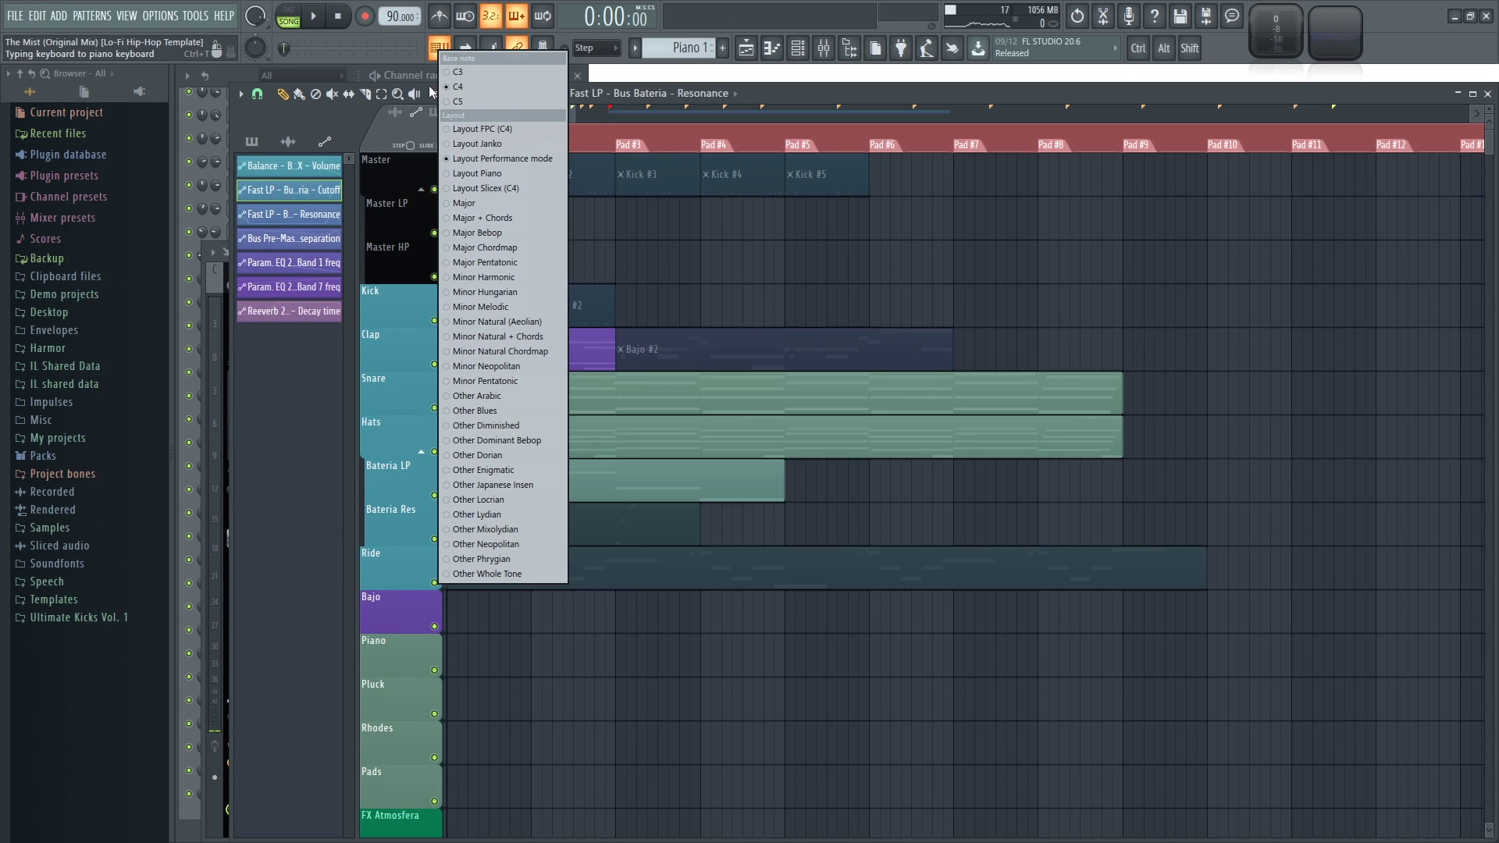
{"action": "left_click", "coordinate": [500, 176]}
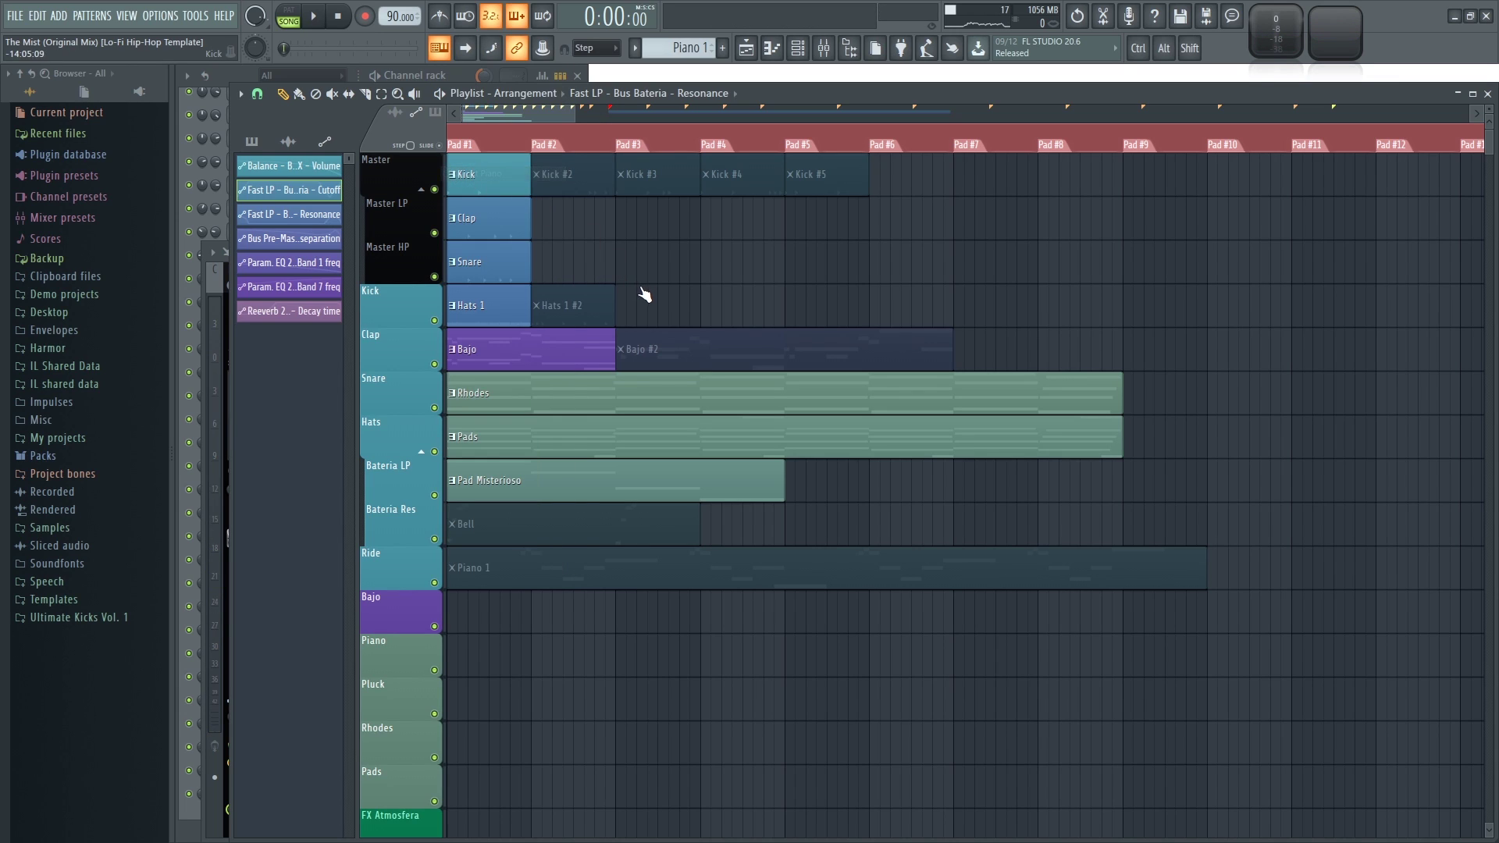
{"action": "key", "text": "F10"}
{"action": "key", "text": "Escape"}
Start the performance, switch off the Pad #1 clips from Kick, Clap, Snare and Hats 1 through Bajo, Rhodes and Pads, and stop playback.
{"action": "left_click", "coordinate": [314, 17]}
{"action": "right_click", "coordinate": [502, 191]}
{"action": "right_click", "coordinate": [493, 228]}
{"action": "right_click", "coordinate": [498, 267]}
{"action": "right_click", "coordinate": [504, 316]}
{"action": "right_click", "coordinate": [527, 358]}
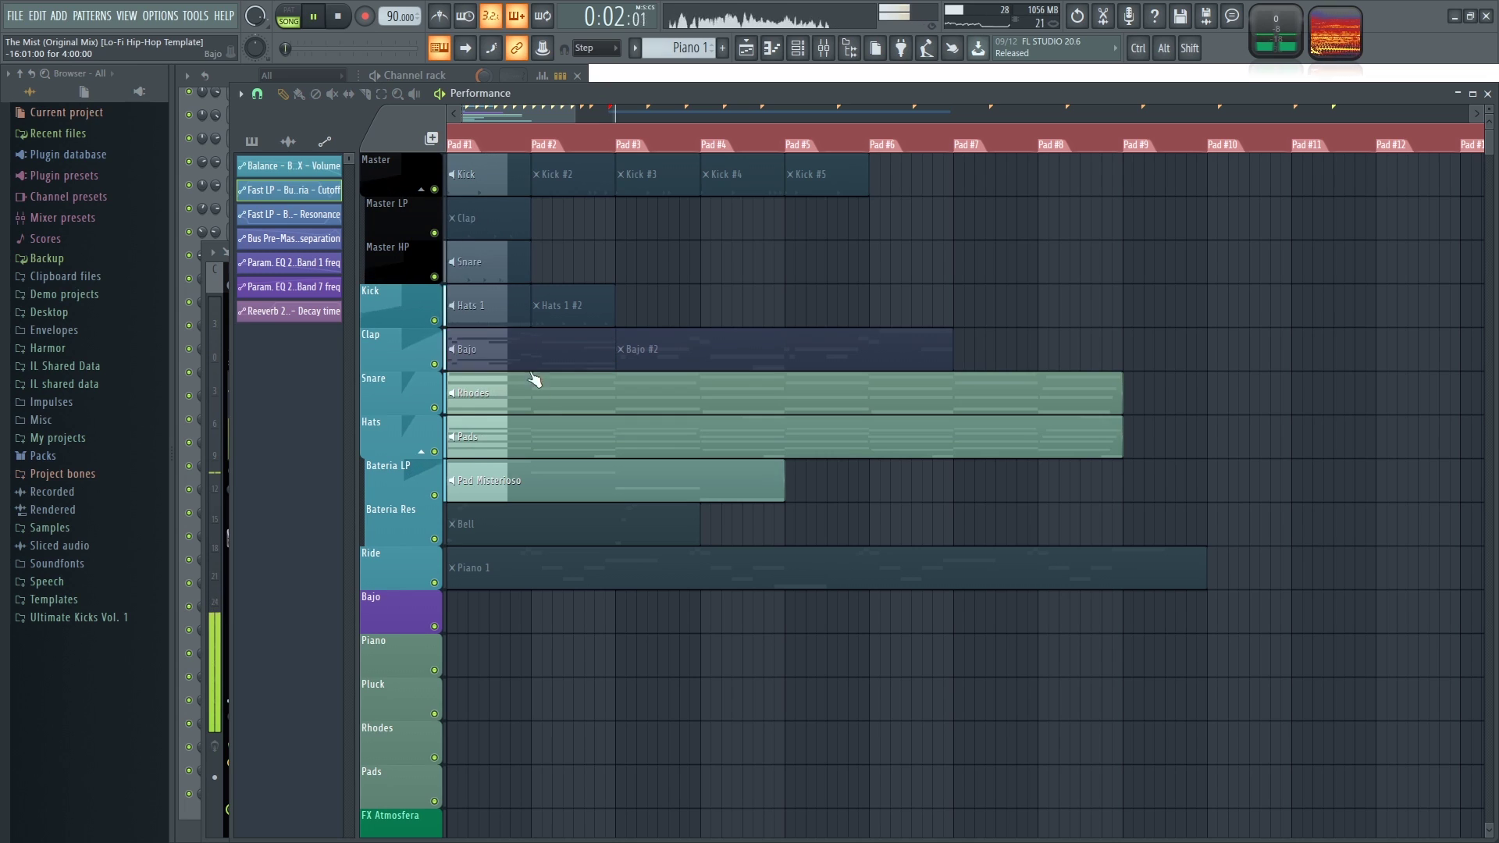
{"action": "right_click", "coordinate": [535, 400]}
{"action": "right_click", "coordinate": [542, 444]}
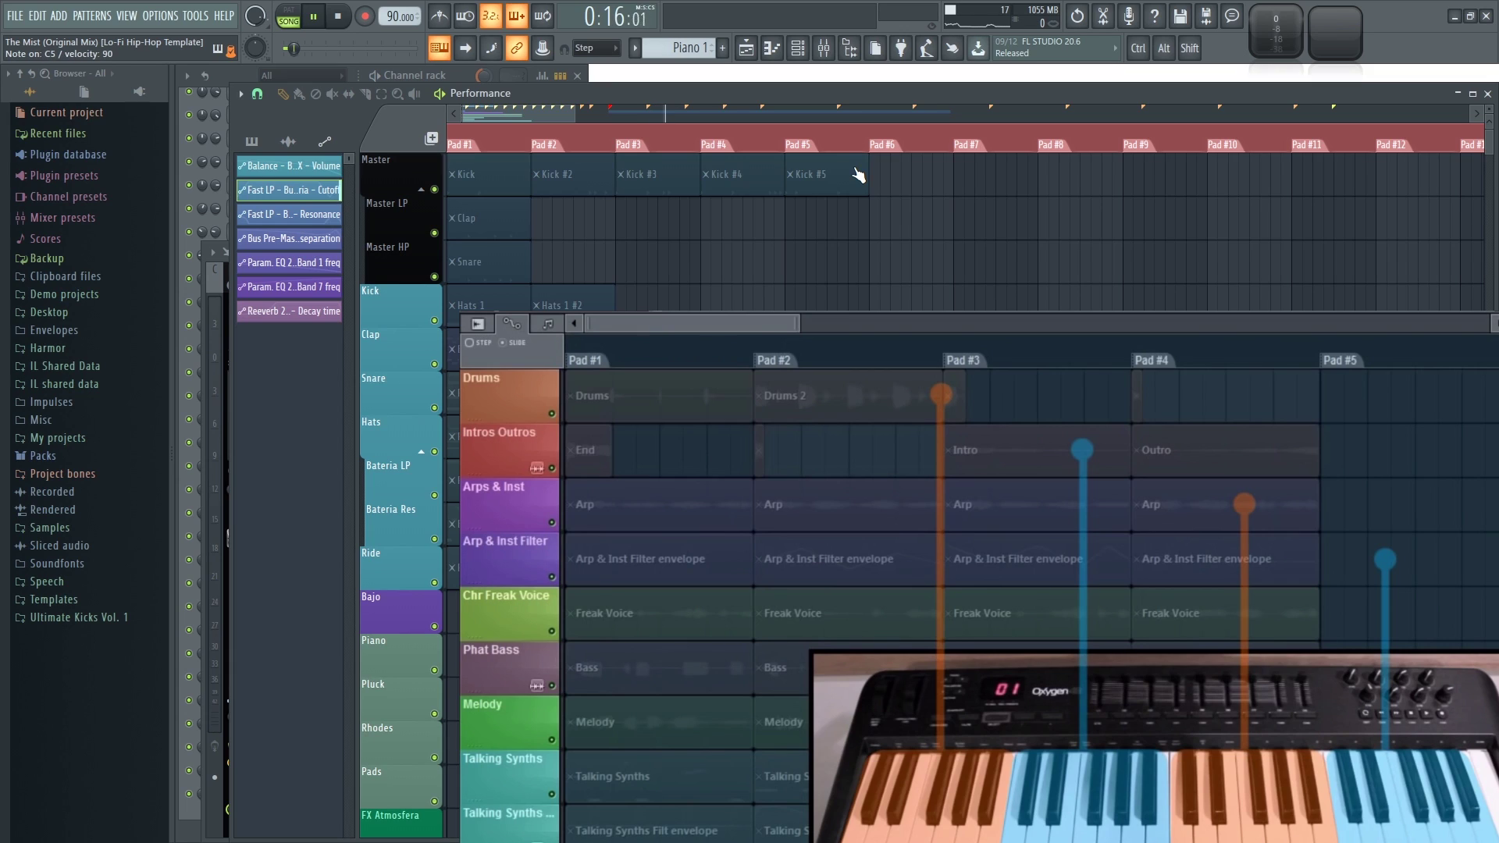
{"action": "key", "text": "space"}
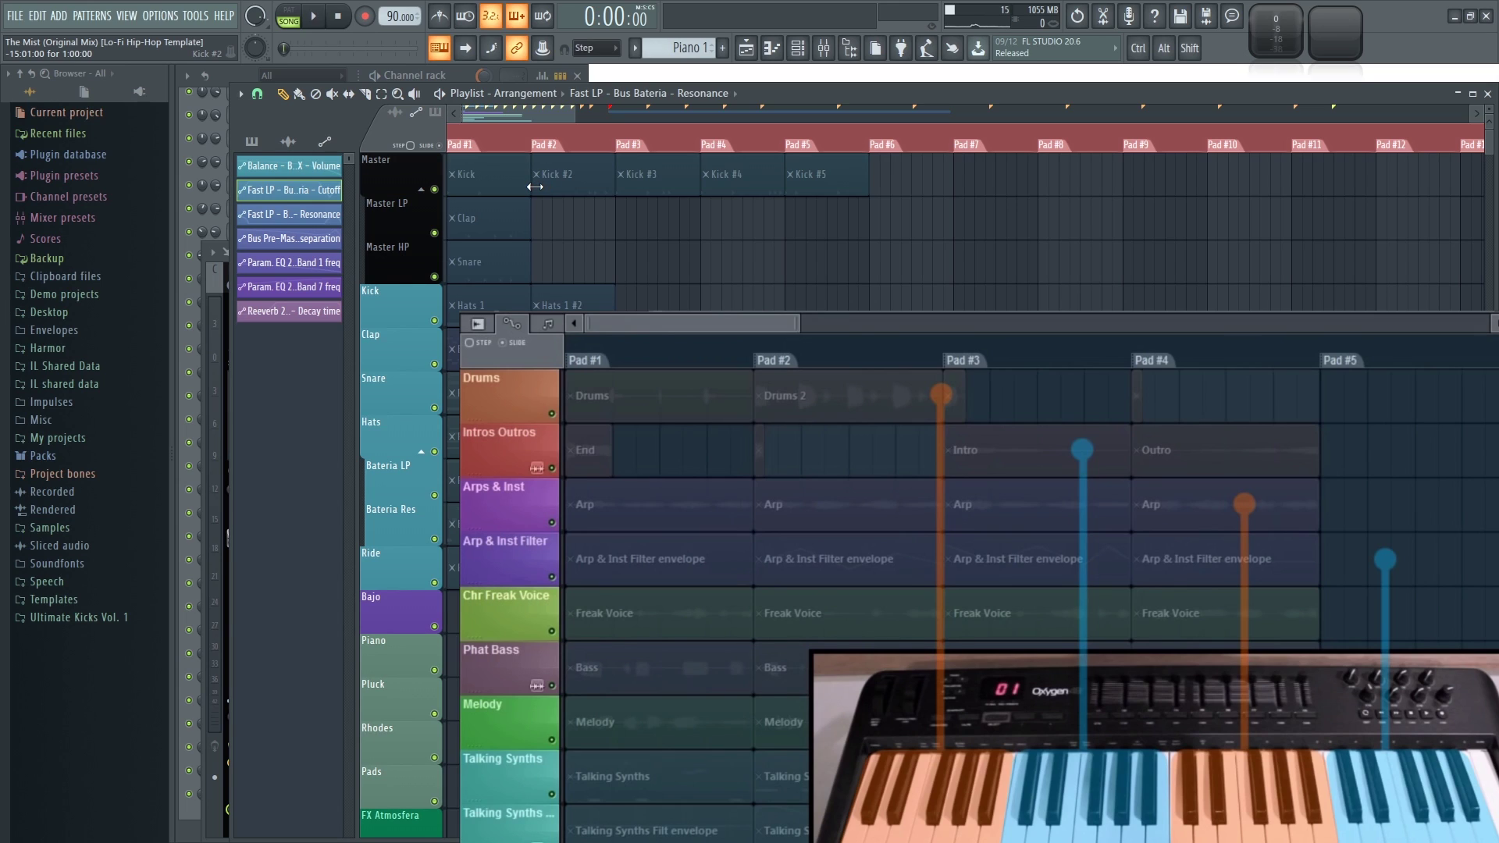
Set the Oxygen 49 MIDI output to port 2 and link it to the M-Audio Oxygen 49/61 controller type.
{"action": "key", "text": "F10"}
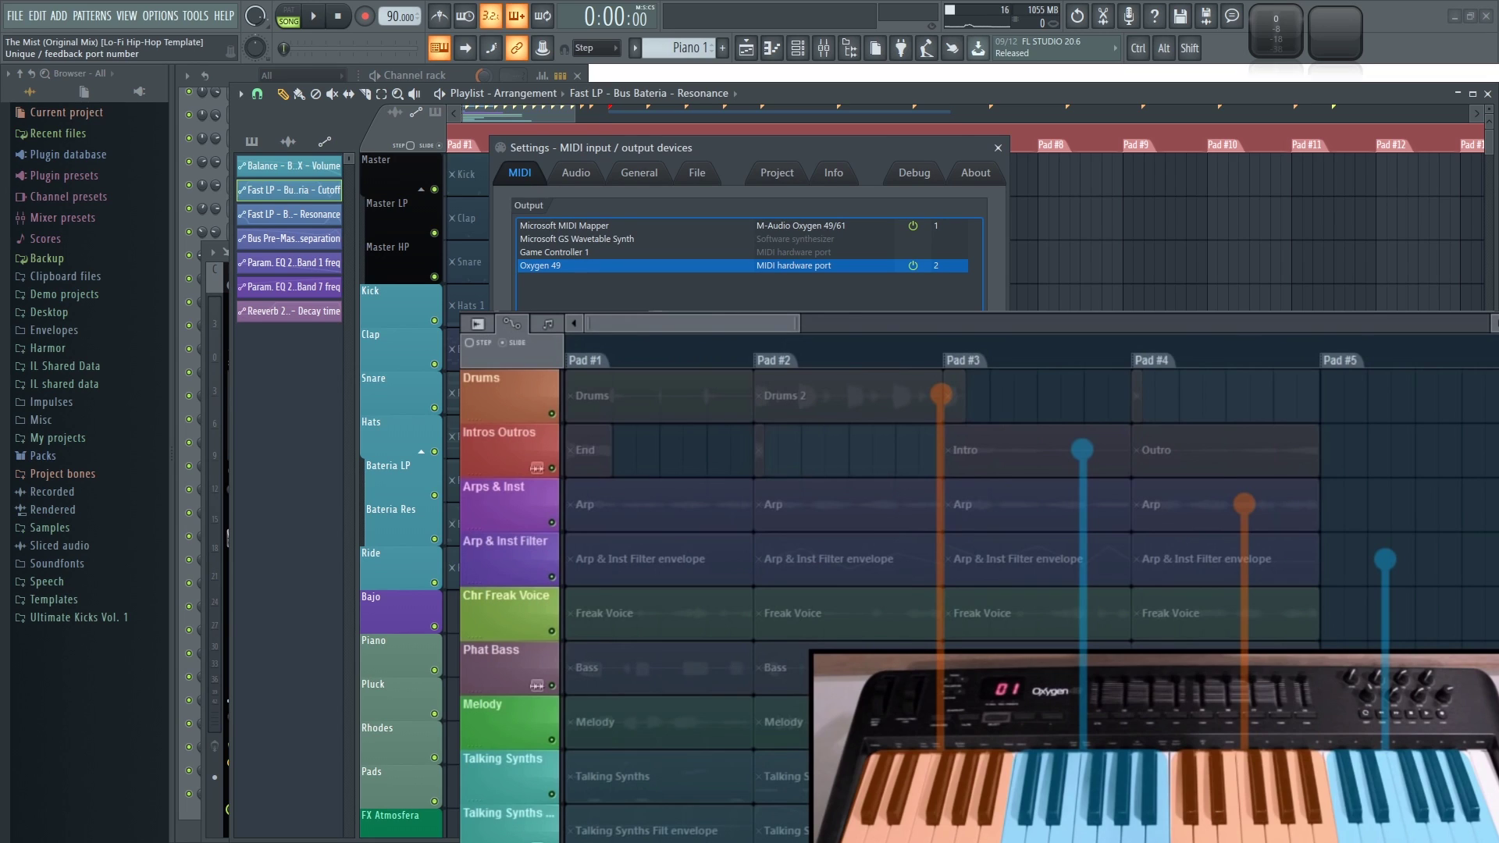
{"action": "left_click", "coordinate": [1084, 524]}
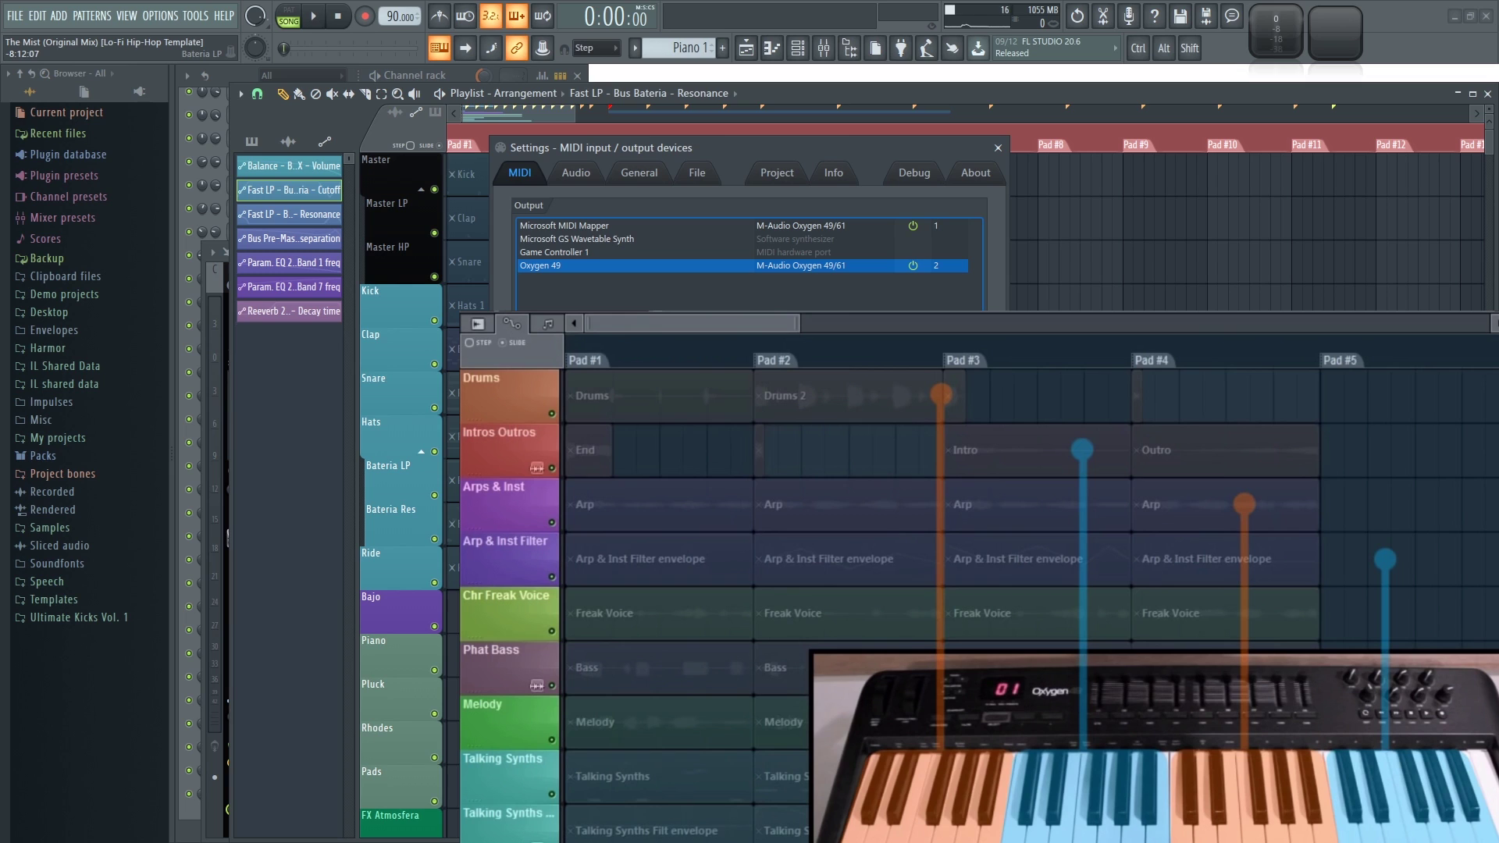
{"action": "left_click", "coordinate": [998, 147]}
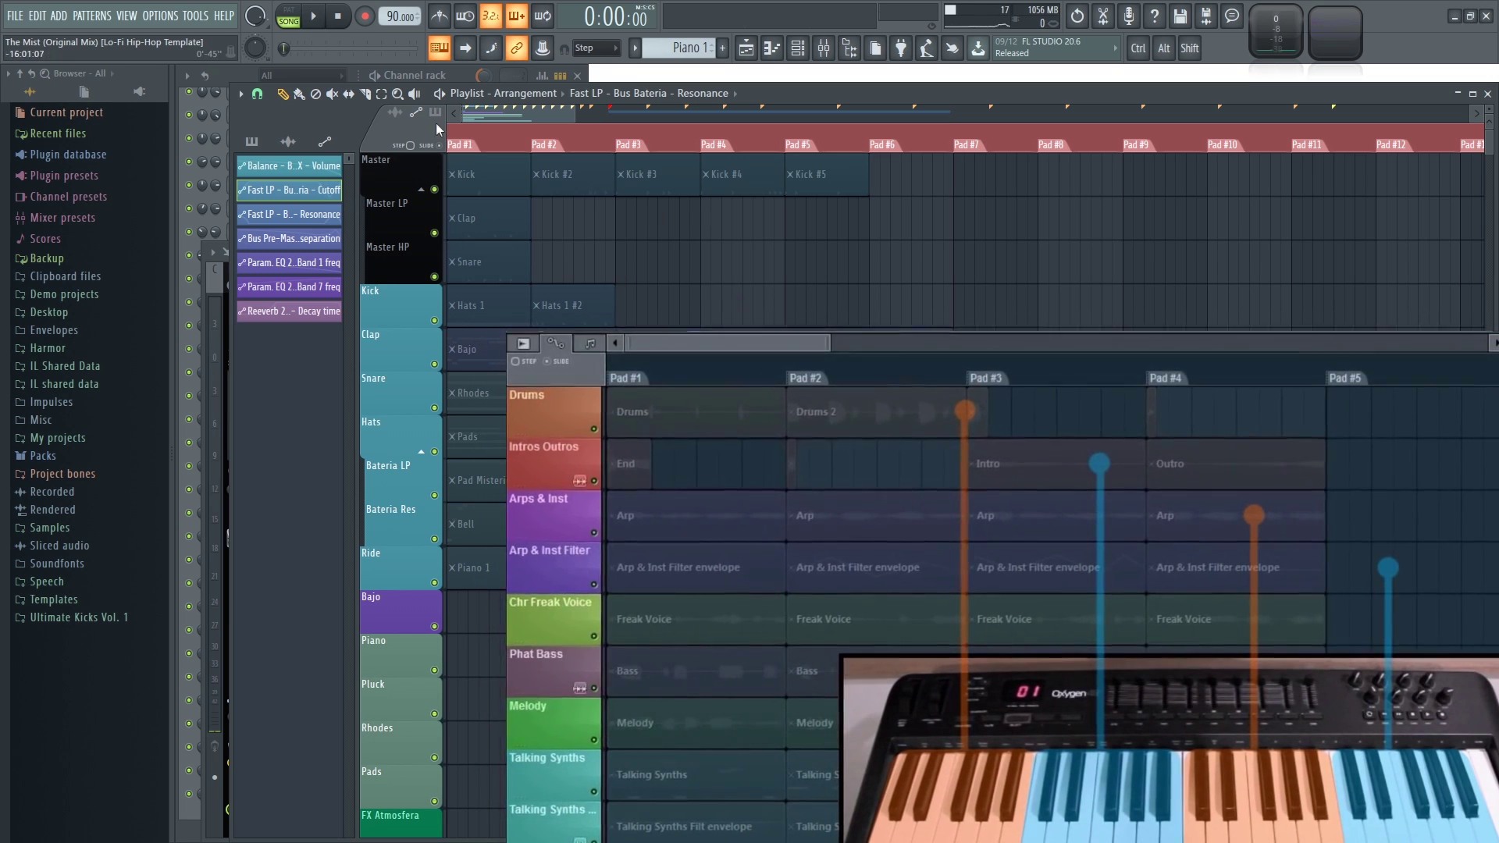
Play the performance, triggering the drum, Bajo, Rhodes, Pads, Pad Misterioso and Piano 1 clips from the MIDI keyboard, and stop it.
{"action": "left_click", "coordinate": [316, 18]}
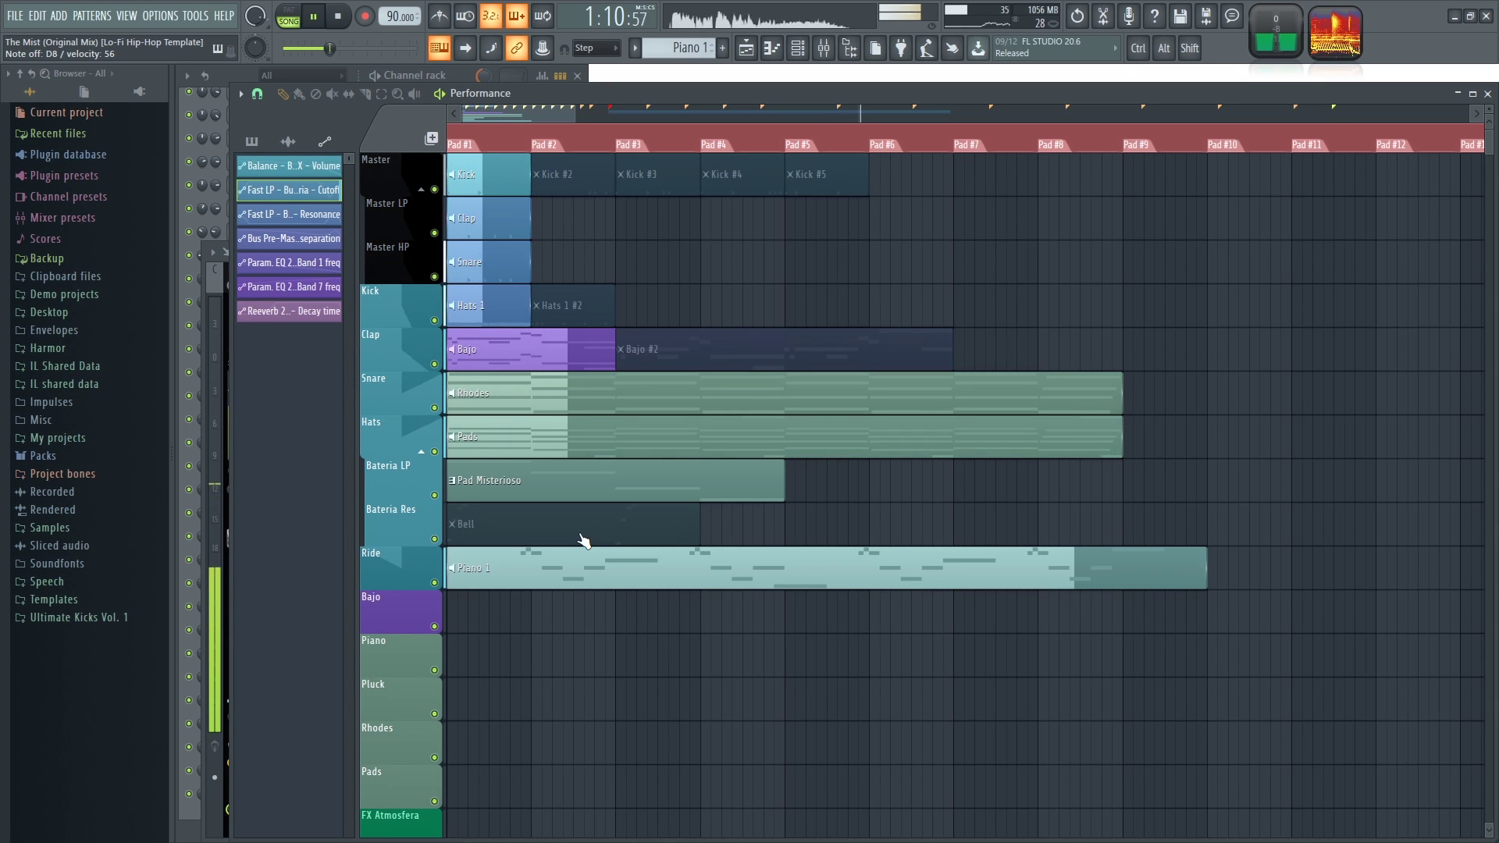
{"action": "left_click", "coordinate": [340, 16]}
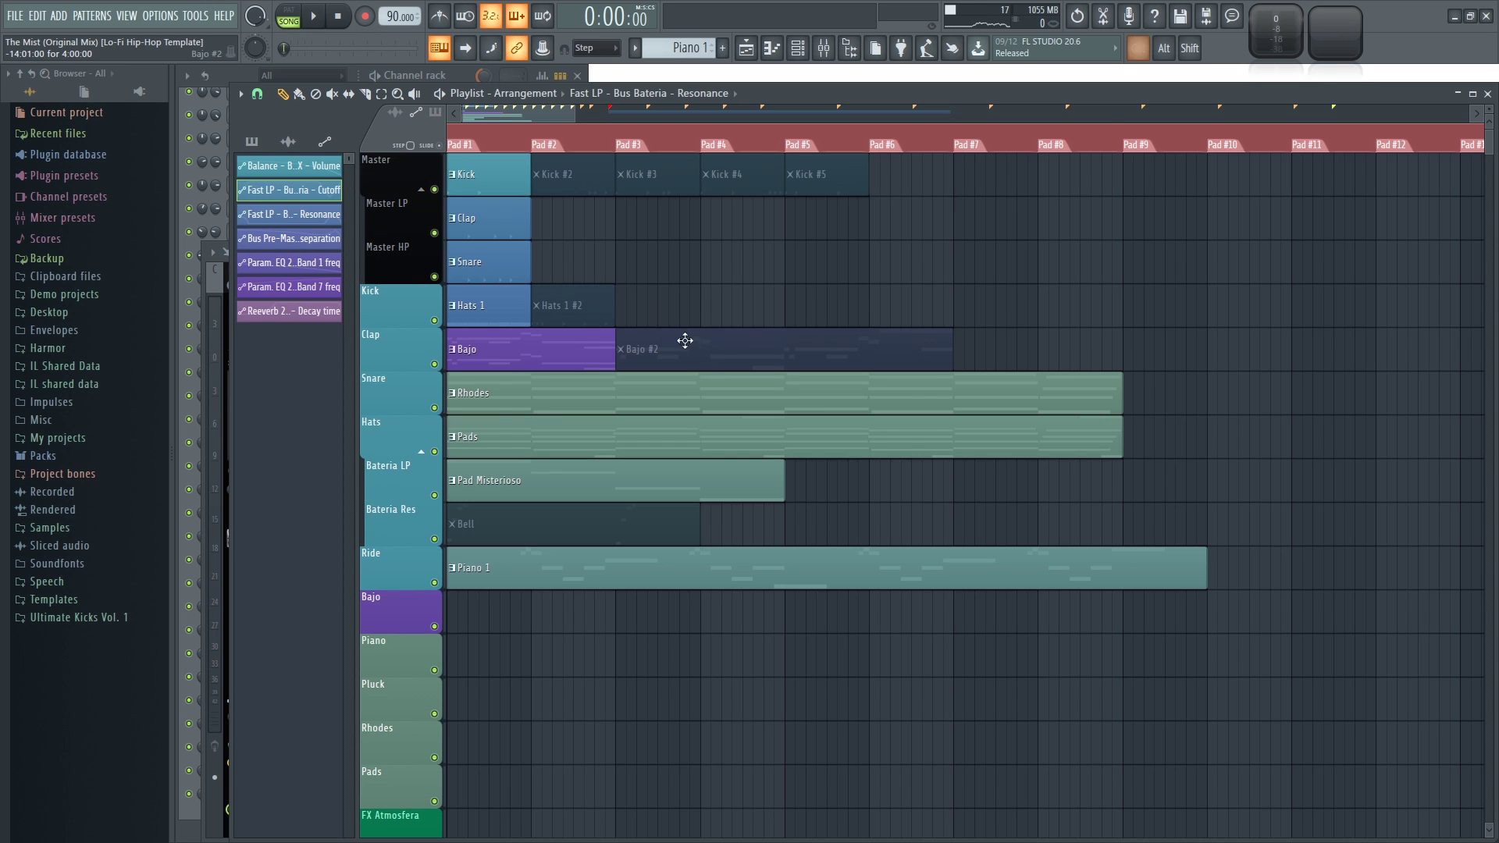
{"action": "scroll", "coordinate": [671, 312], "scroll_direction": "down", "scroll_amount": 4}
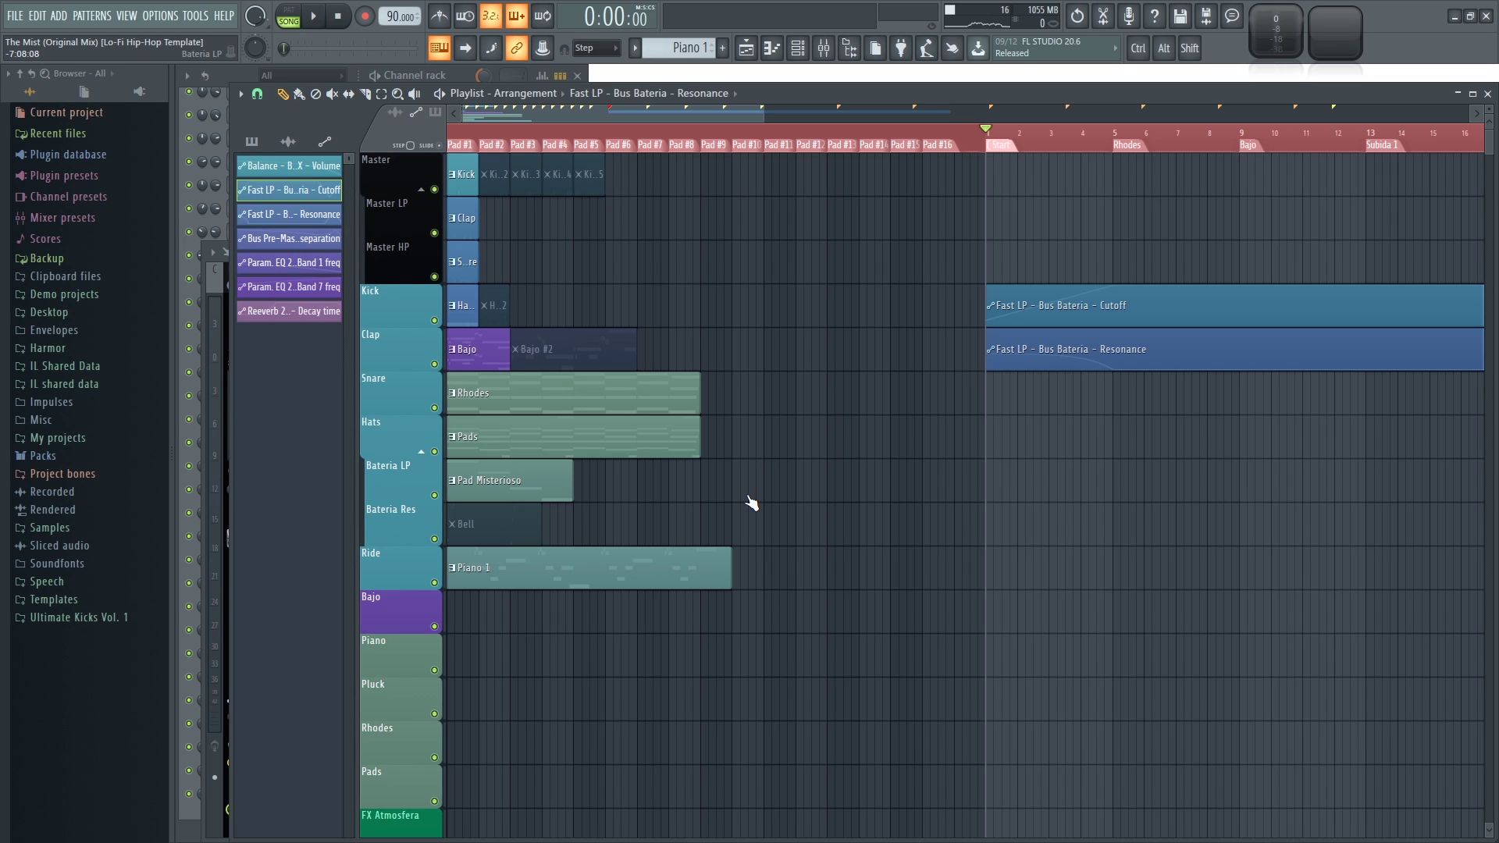
{"action": "scroll", "coordinate": [751, 502], "scroll_direction": "down", "scroll_amount": 3}
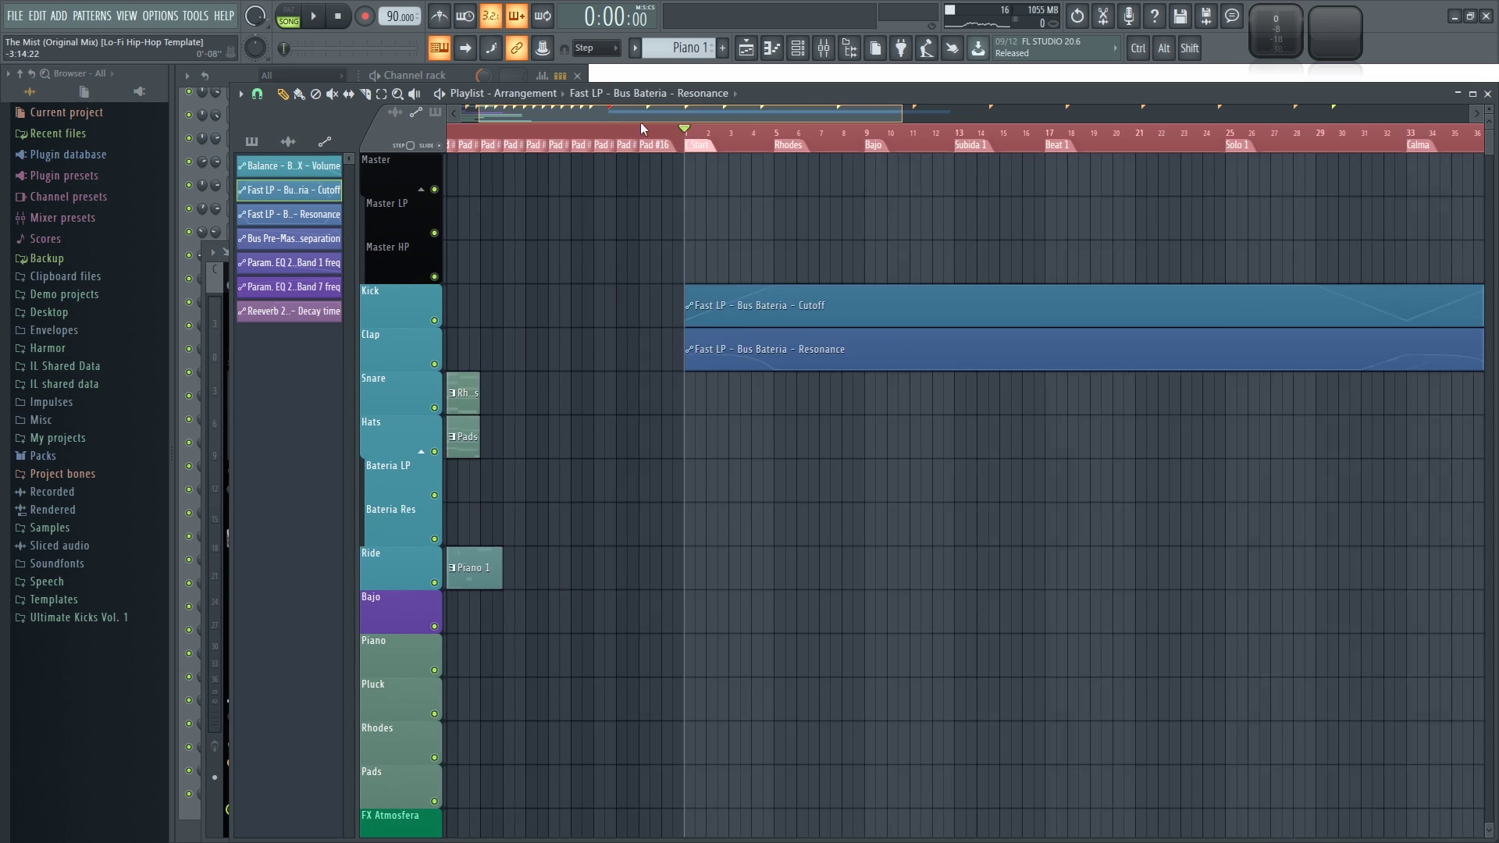
{"action": "scroll", "coordinate": [677, 288], "scroll_direction": "down", "scroll_amount": 3}
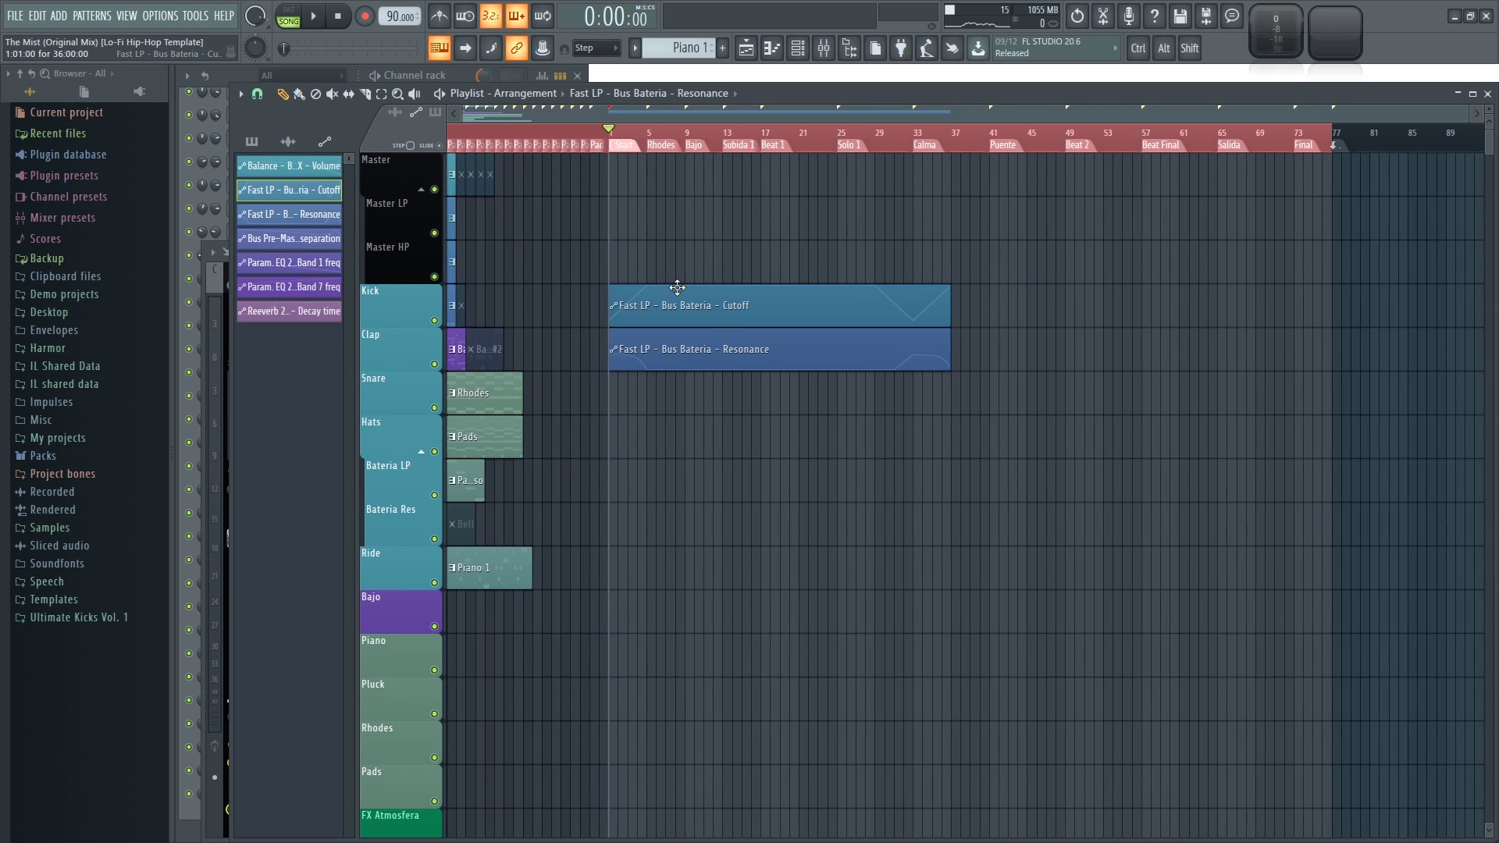